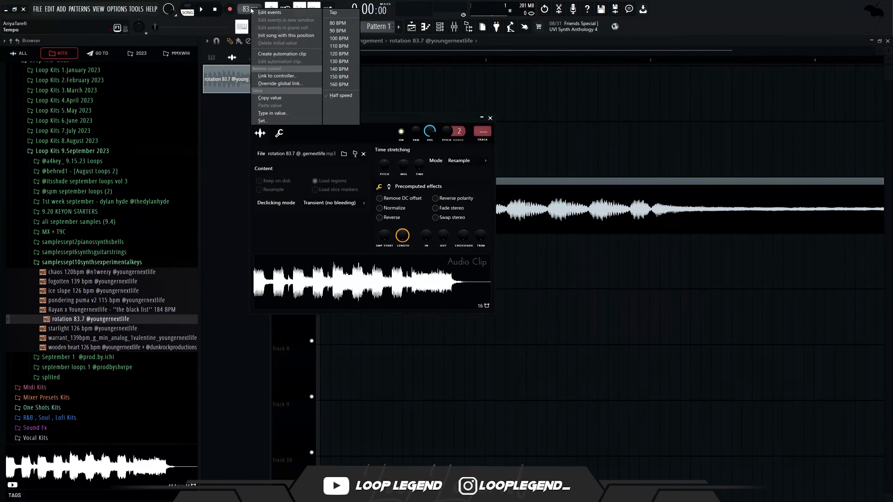
Set the project tempo to 167.4 BPM.
left_click(273, 113)
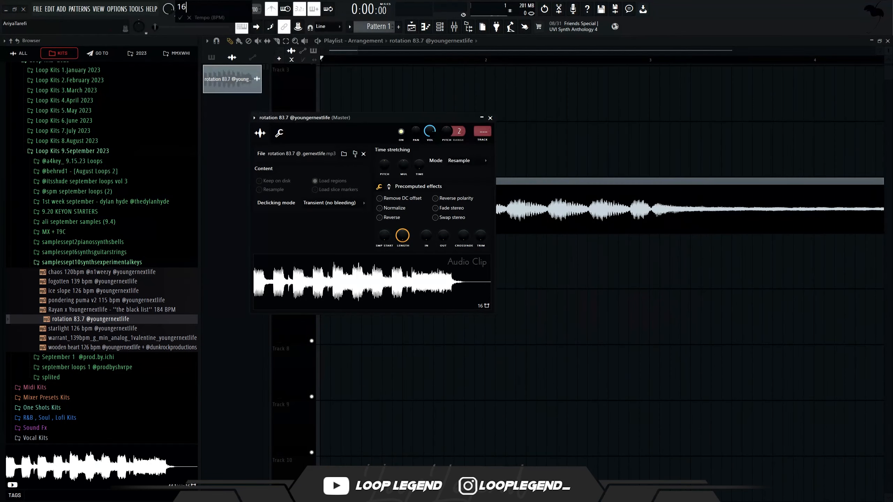
type("167.4")
key("Return")
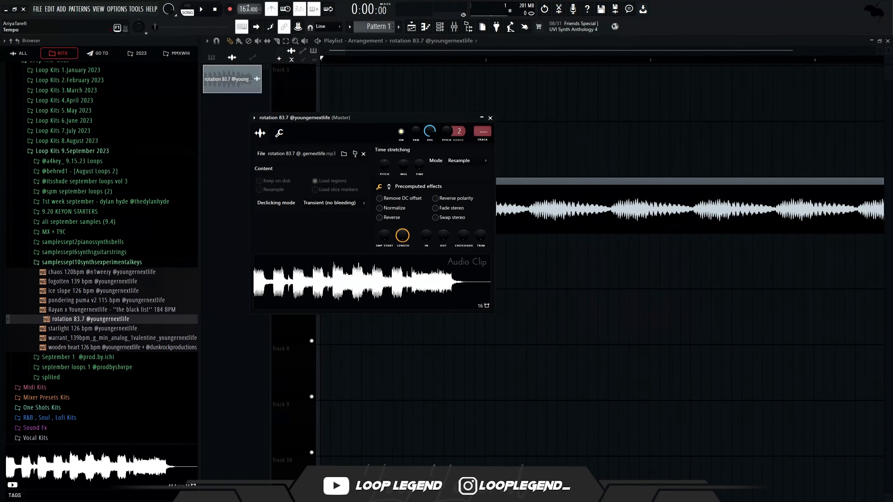
Slip the audio inside the rotation clip on Track 5 earlier to remove the silence at its start.
right_click(366, 99)
scroll(301, 198, "up", 5)
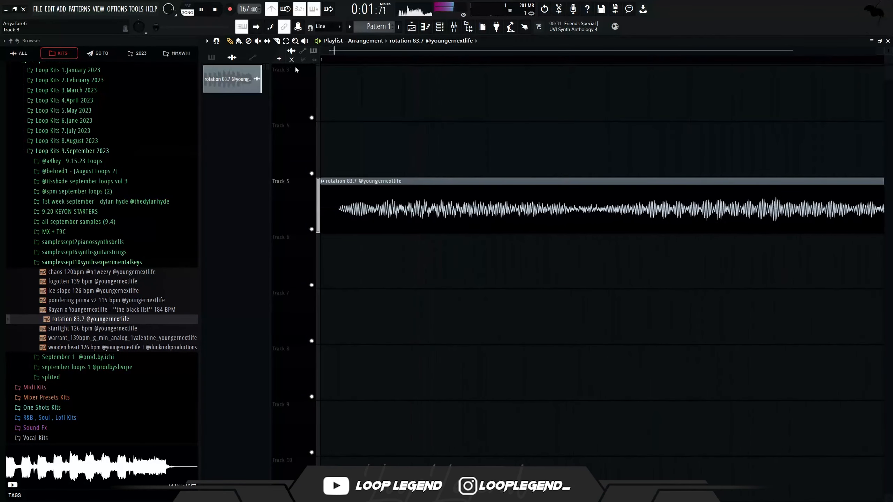
left_click(274, 41)
left_click_drag(358, 207, 343, 208)
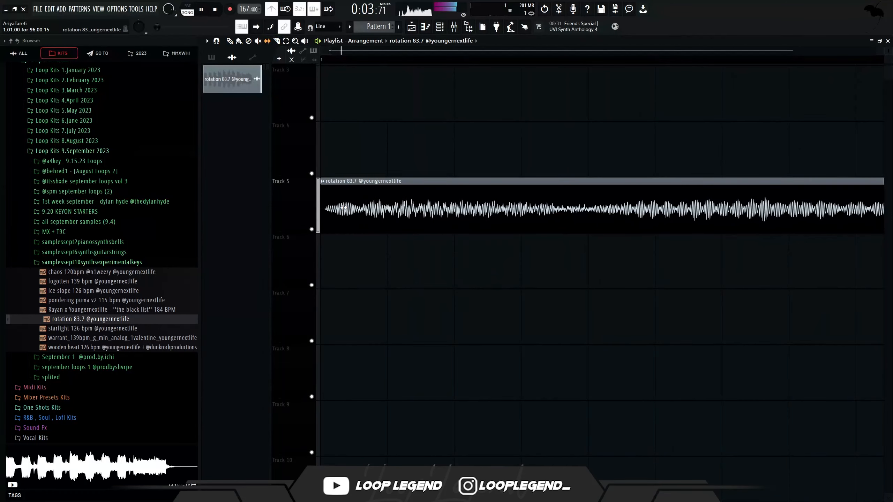
scroll(344, 208, "down", 6)
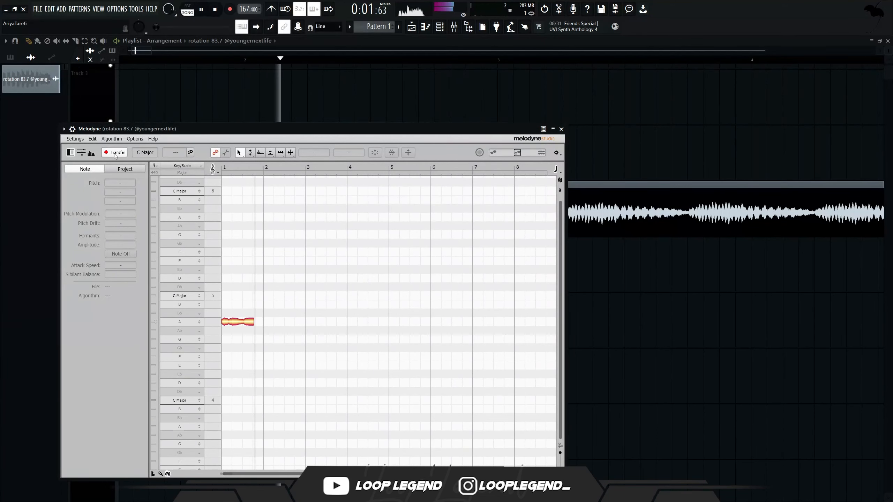
Finish transferring the loop's opening into Melodyne and lower the third G# note to F#4.
key("space")
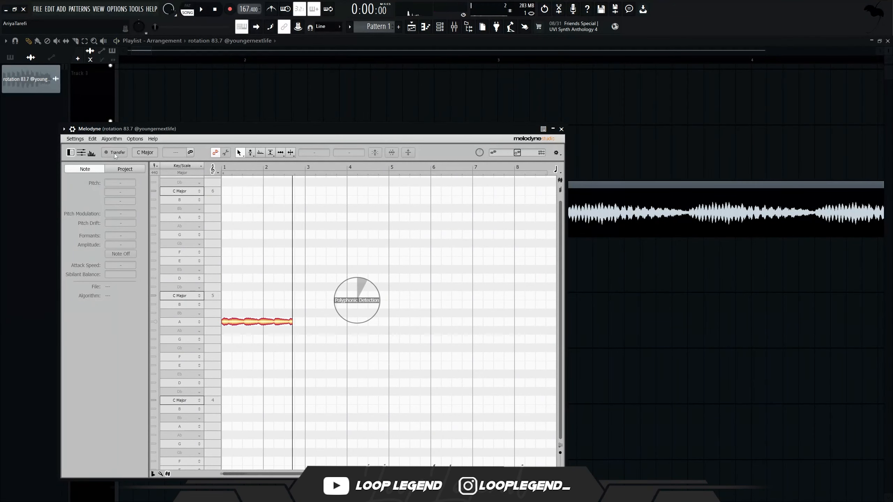
key("space")
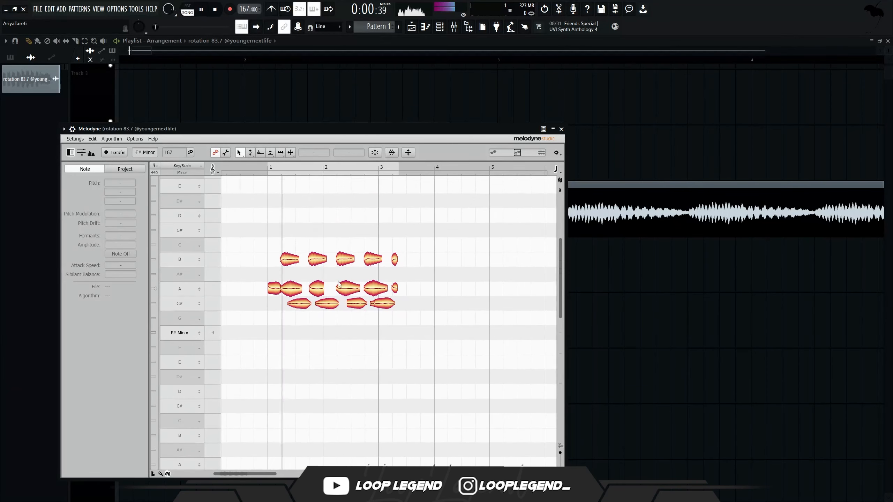
scroll(351, 305, "up", 2)
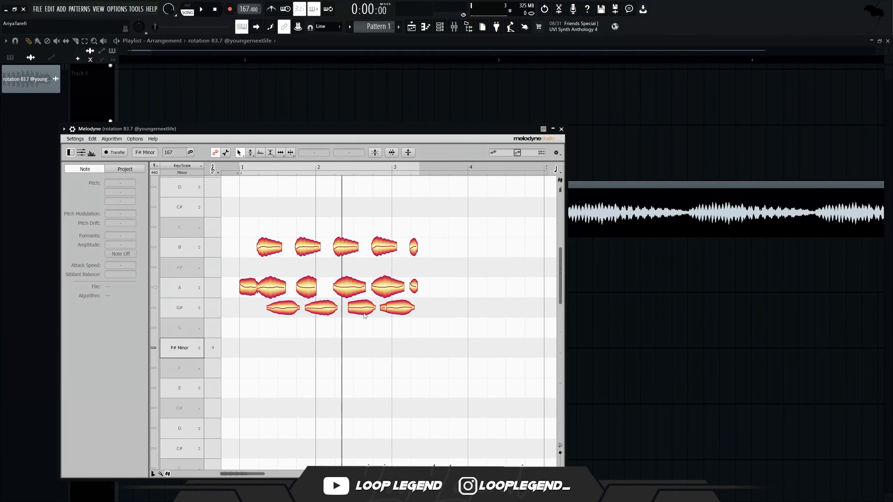
left_click_drag(364, 315, 365, 357)
left_click_drag(402, 314, 402, 354)
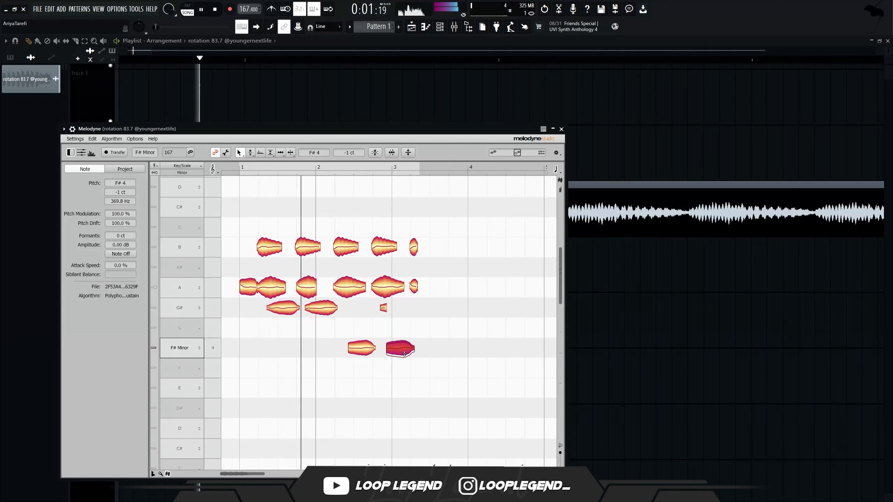
left_click(93, 138)
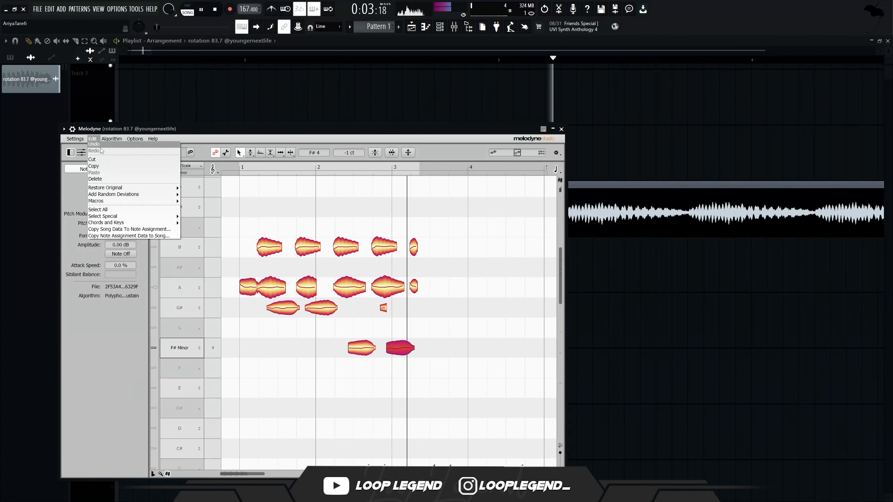
left_click(94, 144)
Raise the last long A note in Melodyne to C#5.
left_click_drag(387, 271, 360, 192)
scroll(398, 220, "up", 1)
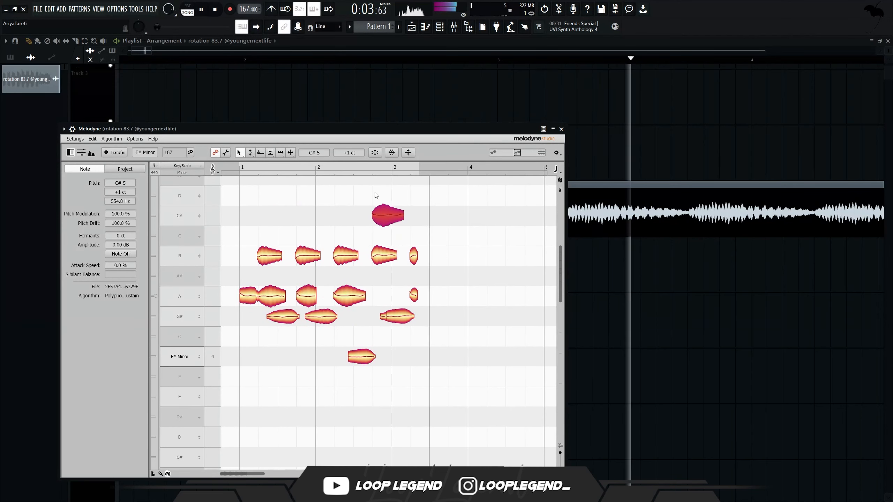
key("space")
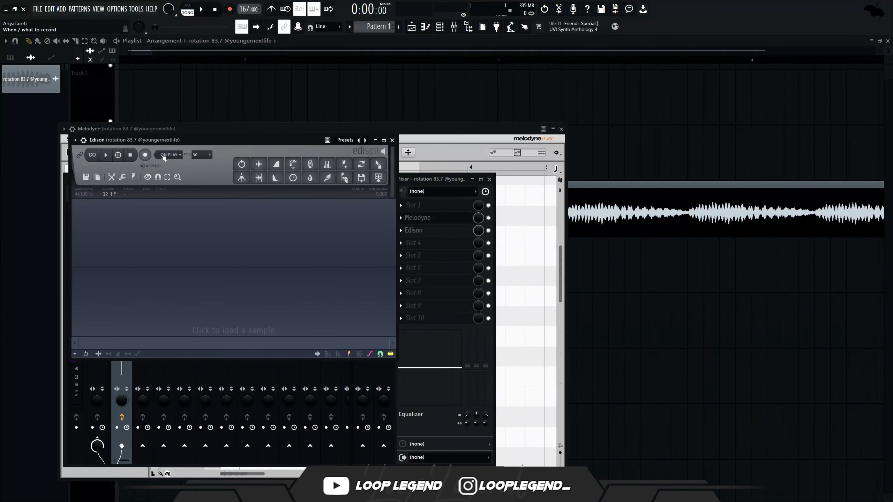
Record the Melodyne-edited loop into Edison while the song plays.
left_click(208, 17)
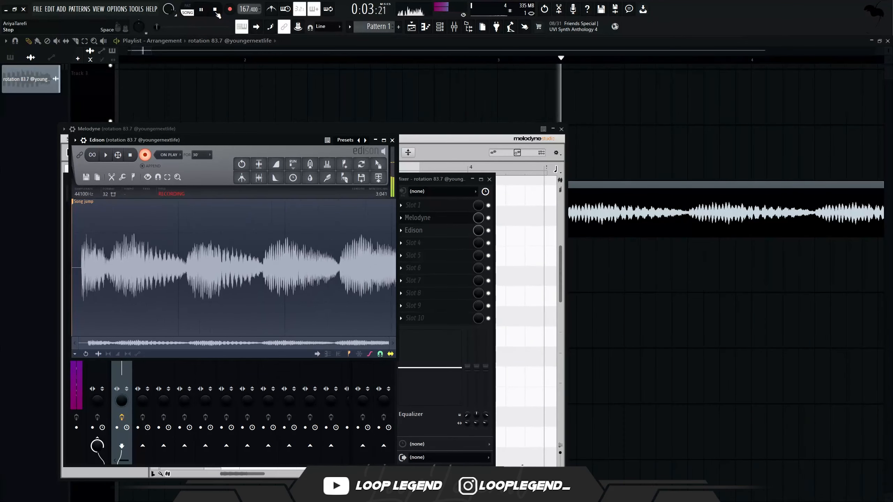
left_click(215, 11)
left_click(150, 158)
Bring the Edison recording into the playlist on Track 7 and move it to start at 2:05:00.
left_click_drag(378, 164, 393, 105)
left_click_drag(408, 106, 76, 330)
scroll(249, 179, "up", 2)
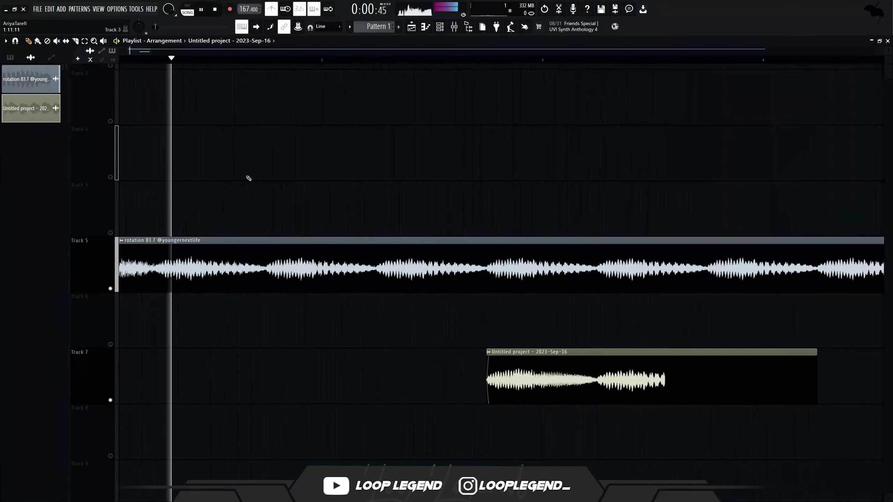
scroll(491, 383, "up", 1)
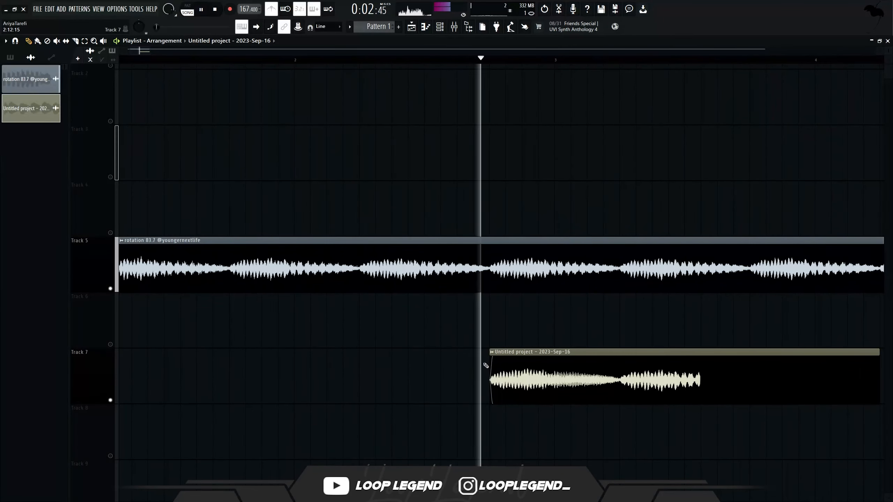
left_click_drag(490, 369, 360, 364)
Slice the rotation clip on Track 5 at 2:05:00 and at bar 3, and delete the section between the cuts.
key("c")
left_click_drag(360, 247, 360, 282)
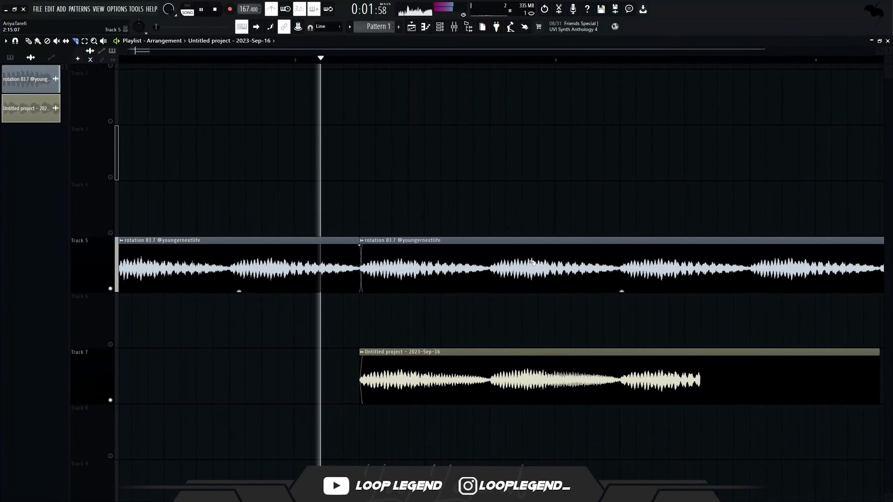
key("space")
left_click_drag(571, 236, 555, 262)
right_click(517, 279)
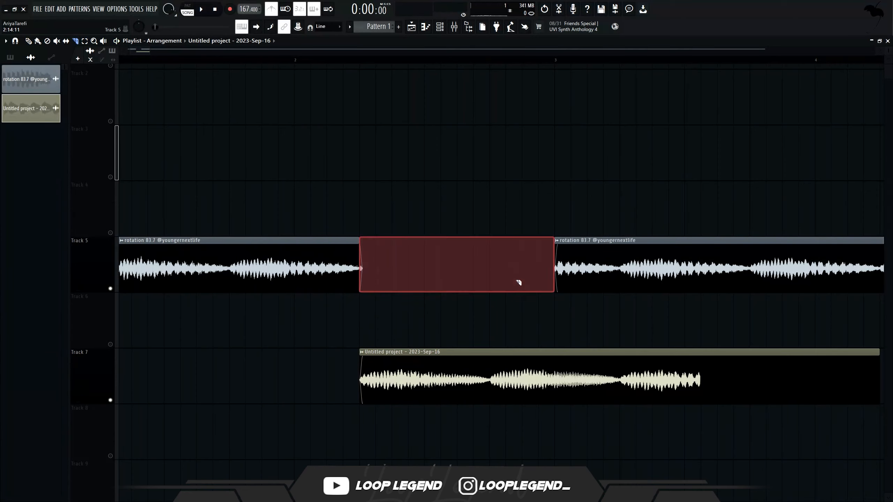
Slice off the recorded clip's part after bar 3 and move the remaining piece into the gap on Track 5.
left_click_drag(562, 359, 562, 374)
right_click(565, 373)
left_click(524, 377, "ctrl")
key("space")
left_click_drag(503, 399, 503, 267)
Open the recorded clip's sampler settings, choose its declicking mode and play back the transition.
scroll(400, 266, "down", 3)
double_click(328, 278)
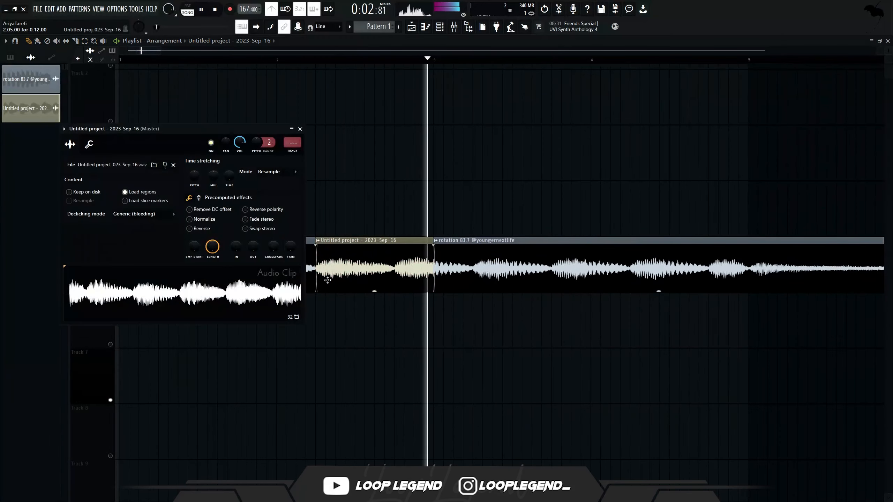
left_click(152, 214)
left_click(169, 218)
key("Escape")
key("space")
Transfer the loop's opening into the new Melodyne instance and select the two lowest notes at D2.
key("space")
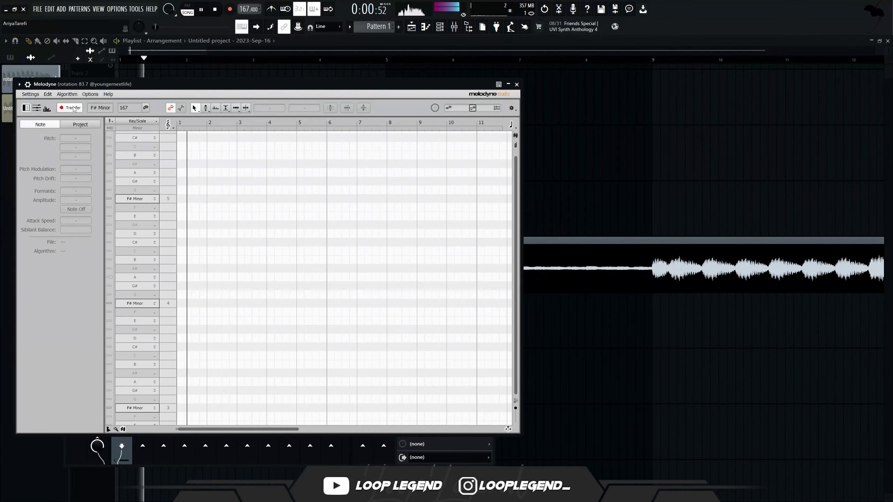
left_click_drag(224, 336, 285, 277)
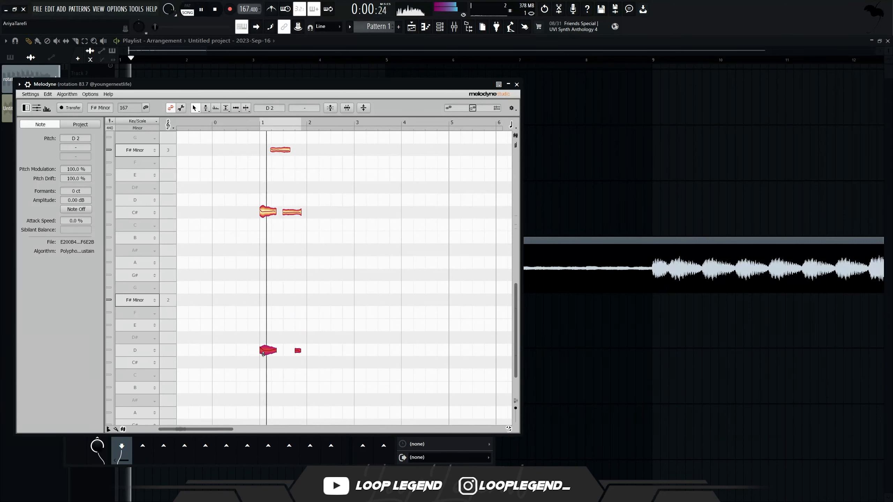
scroll(269, 354, "up", 5)
key("space")
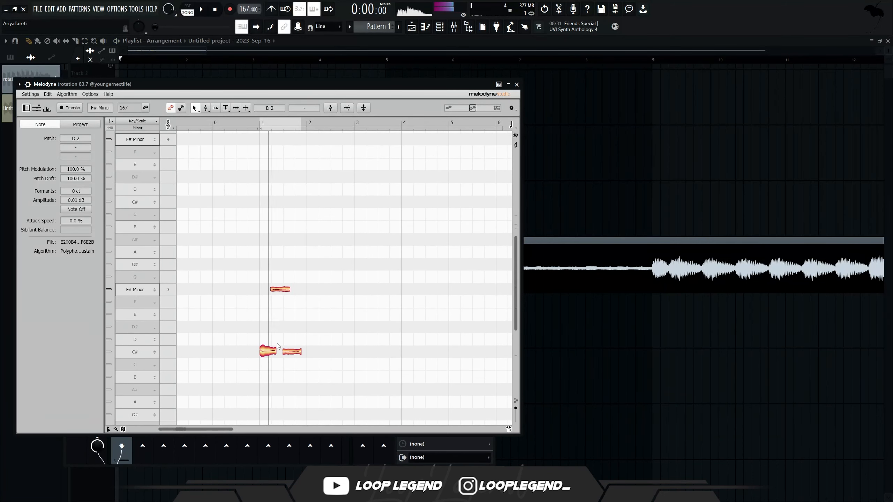
Raise the two C#3 notes to D3 and the F#3 note to D4 in Melodyne.
scroll(277, 346, "down", 5)
left_click_drag(359, 244, 261, 212)
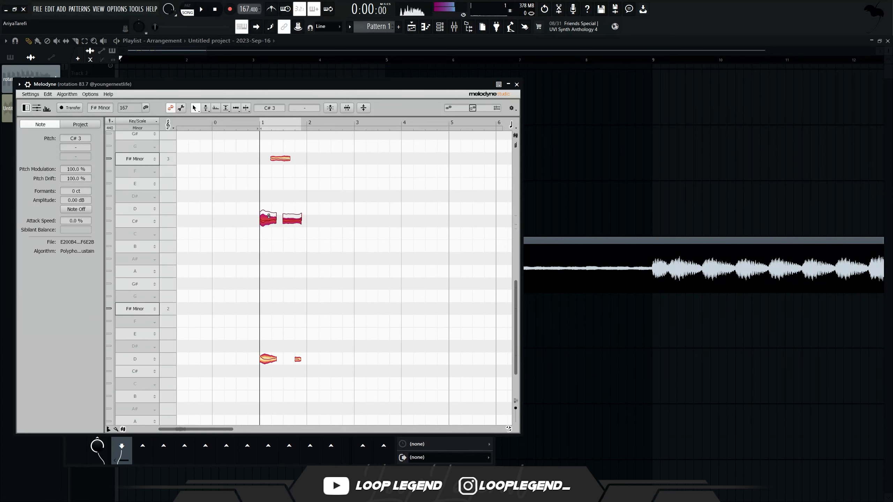
key("space")
scroll(275, 228, "up", 5)
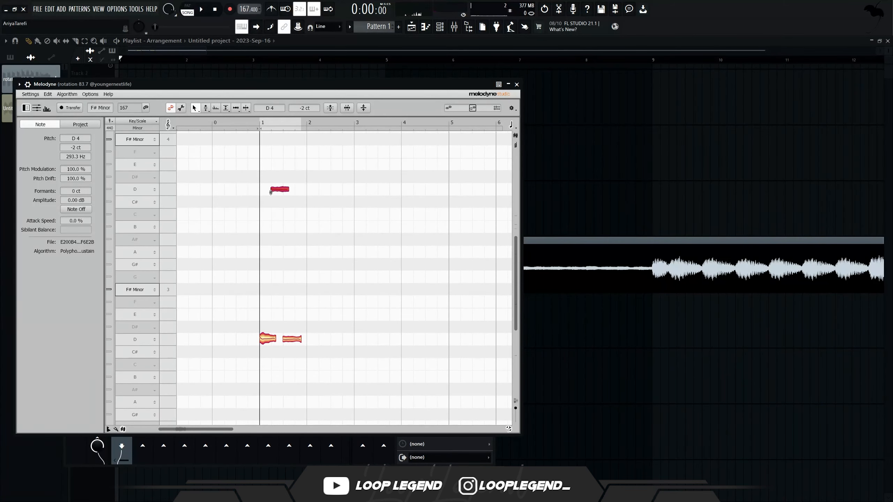
scroll(283, 214, "up", 5)
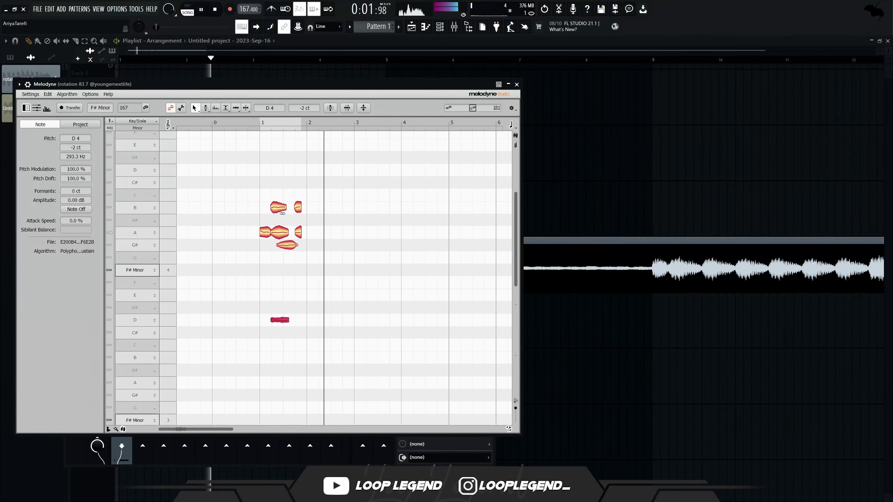
Clear the old take in the rotation mixer track's Edison and record the newly repitched part.
key("space")
key("F9")
left_click(424, 268)
key("Delete")
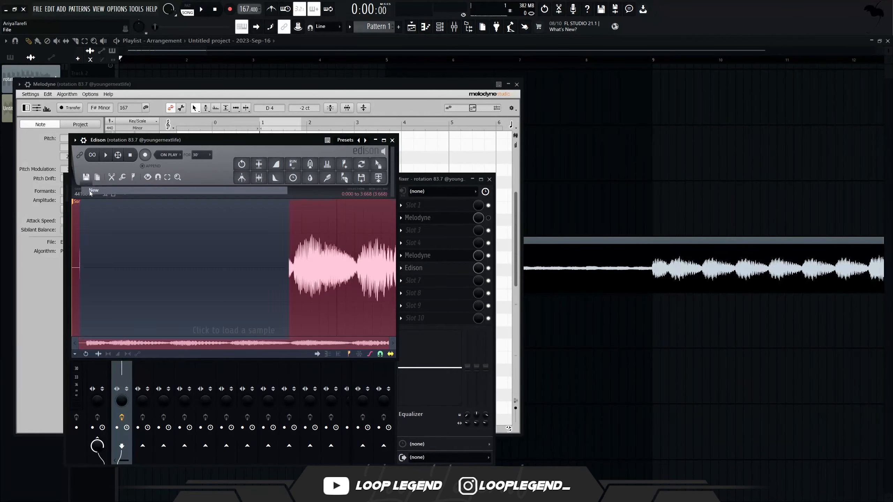
left_click(203, 11)
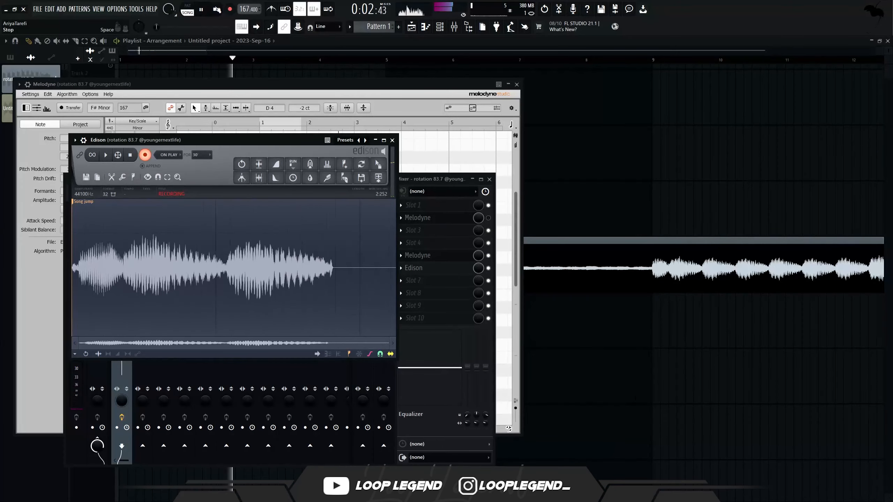
left_click(215, 9)
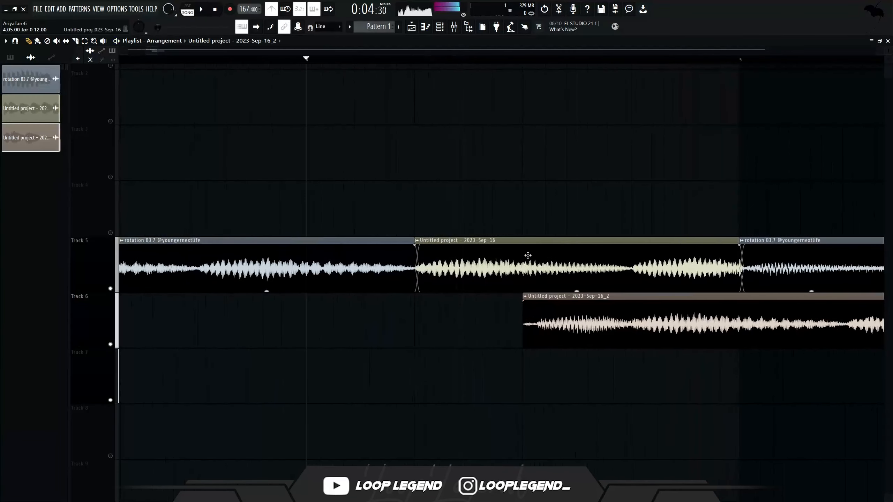
Slice the second recorded clip on Track 6 at bar 5 and delete the excess after the cut.
scroll(542, 317, "up", 2)
key("space")
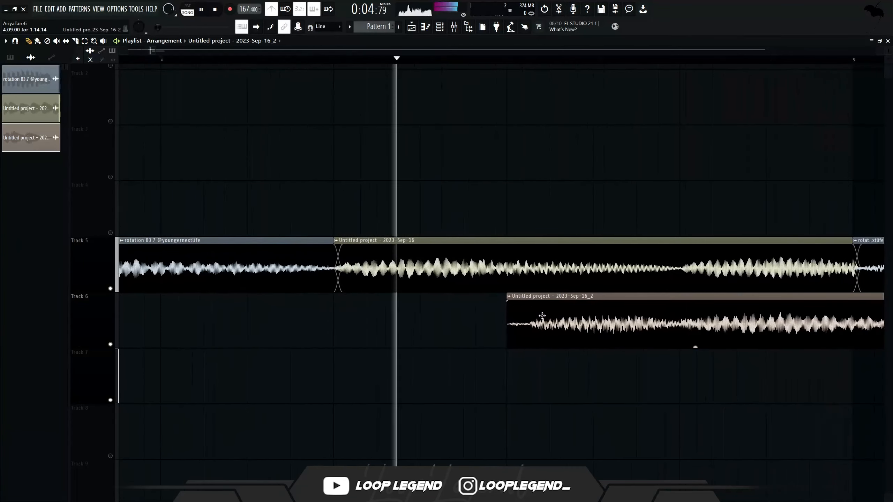
scroll(542, 316, "down", 3)
key("space")
key("c")
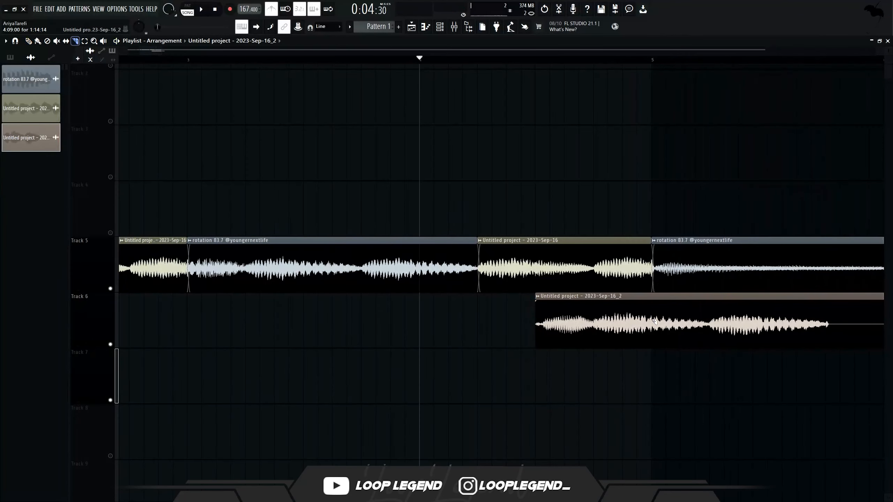
left_click_drag(651, 290, 652, 351)
key("Delete")
Delete the Track 5 audio overlapping the second recording between 4:09:00 and bar 5, and play back the result.
right_click(546, 275)
key("space")
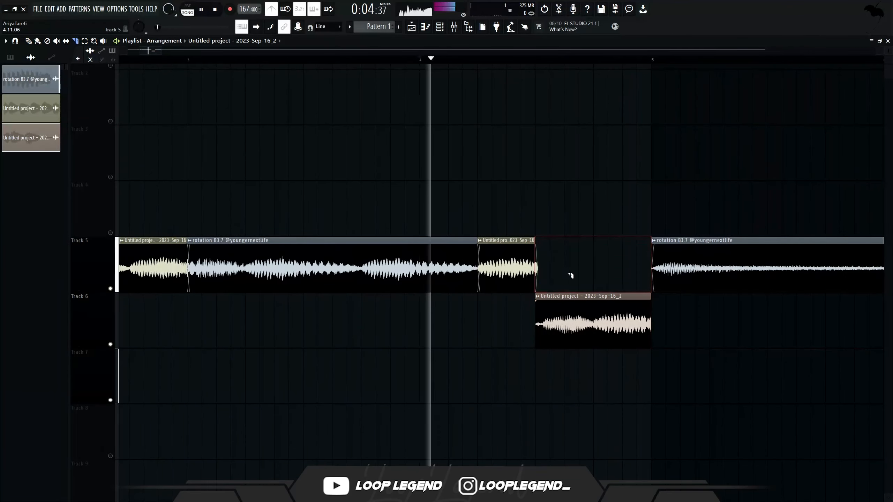
scroll(562, 333, "up", 2)
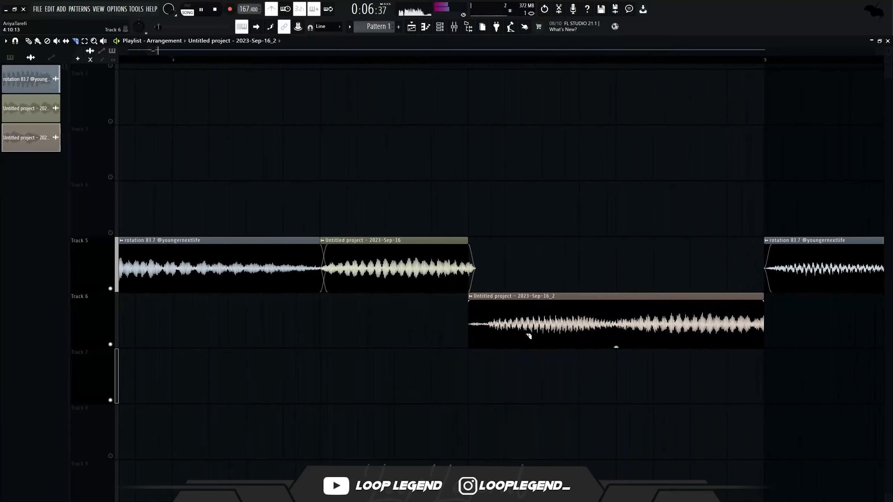
Transfer the section starting at bar 5 into Melodyne and select its long F5 note.
scroll(528, 335, "down", 4)
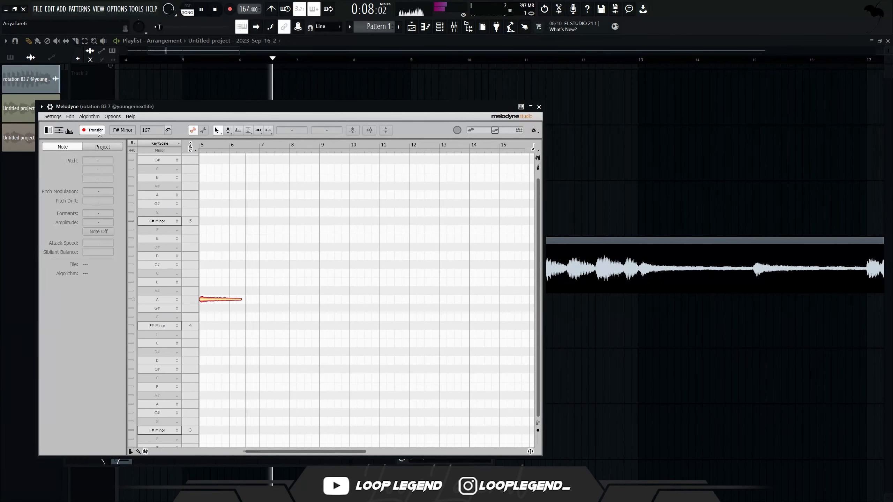
key("space")
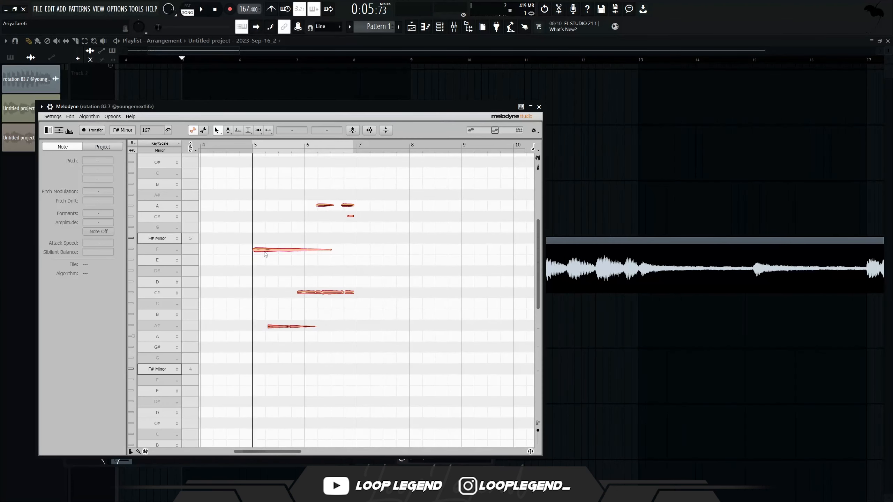
left_click(266, 251)
scroll(296, 274, "up", 4)
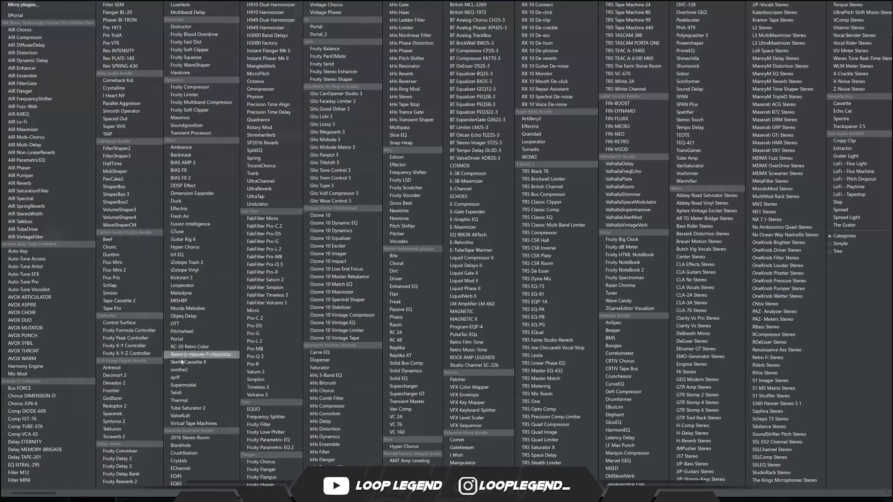
Add the soothe2 effect to the consolidated loop's mixer track.
left_click(179, 369)
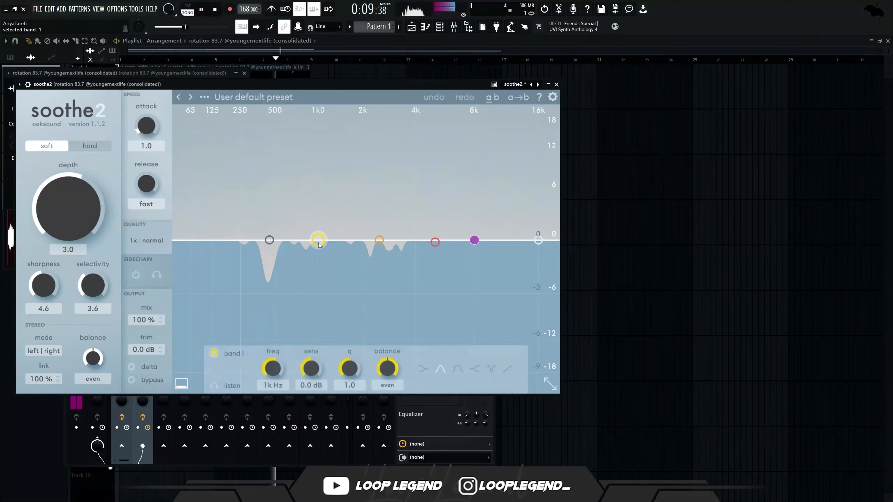
Adjust the 1 kHz band in soothe2 and audition the consolidated loop through the Maximus effect.
left_click_drag(319, 245, 271, 196)
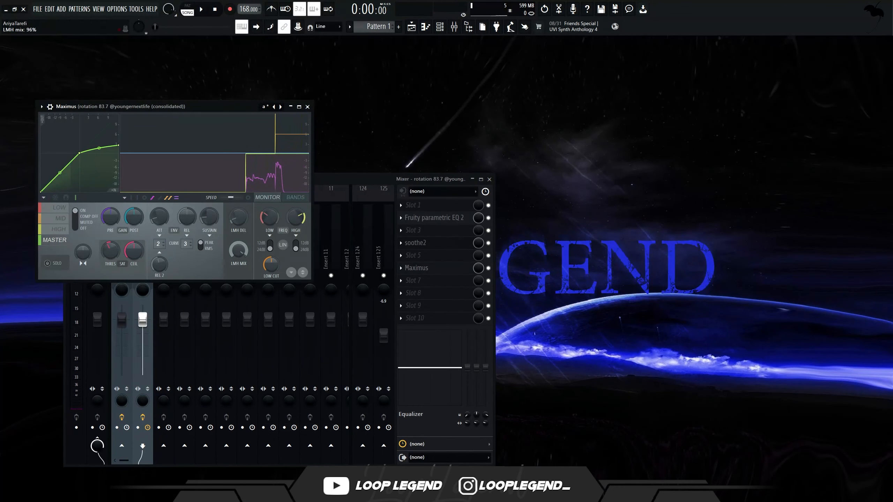
key("space")
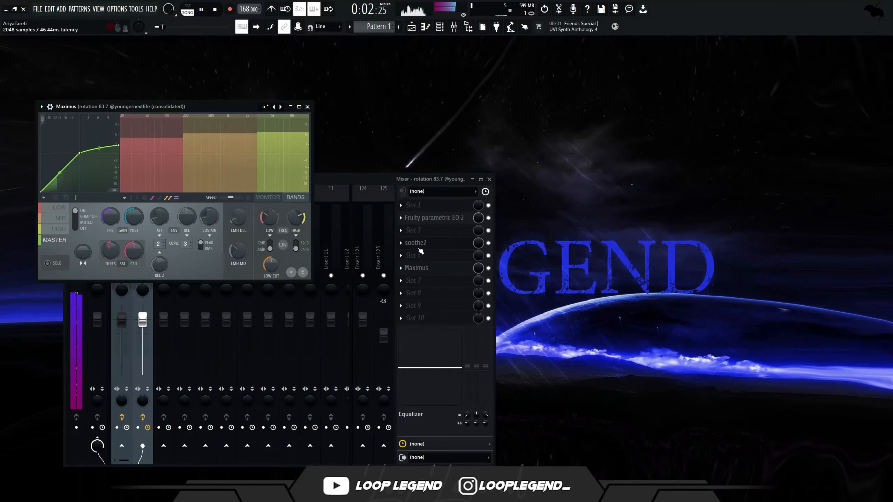
left_click(415, 267)
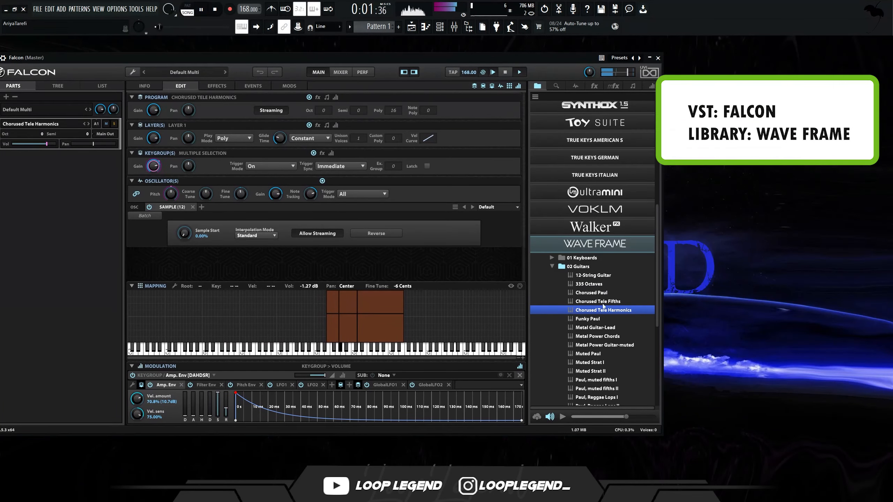
Load the Funky Paul guitar preset from Falcon's Wave Frame library and audition it.
scroll(587, 251, "down", 3)
double_click(594, 229)
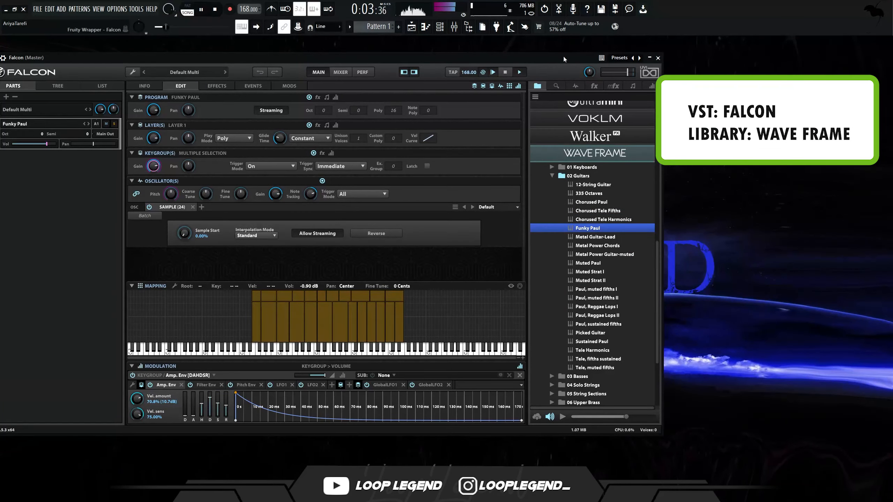
left_click_drag(563, 55, 552, 55)
key("space")
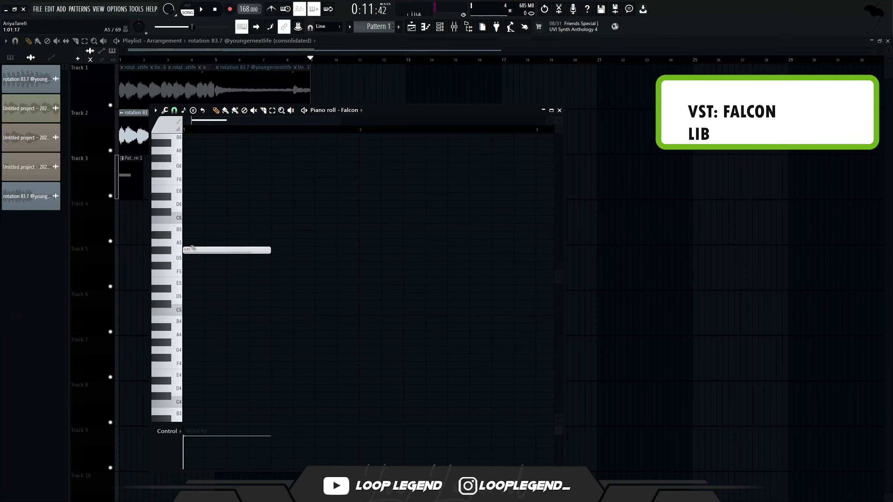
Add a B5 note above the opening G#5 and a C#6 note starting at 1:09.
left_click(194, 243)
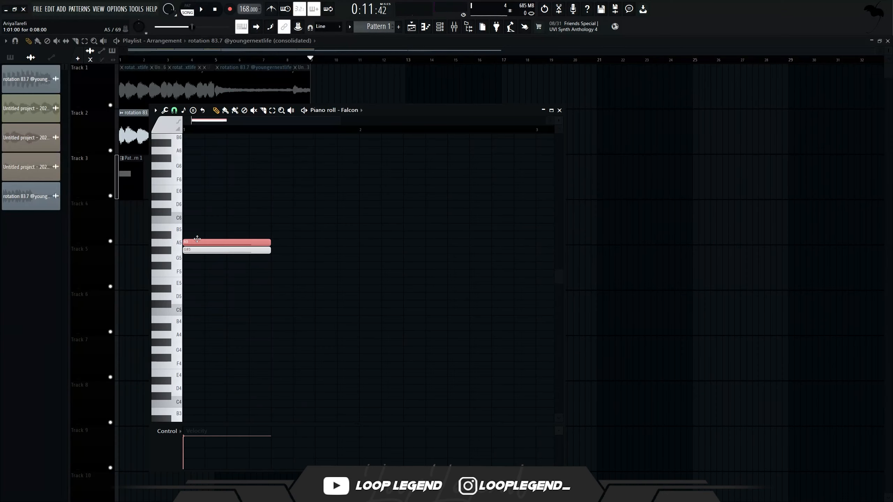
key("space")
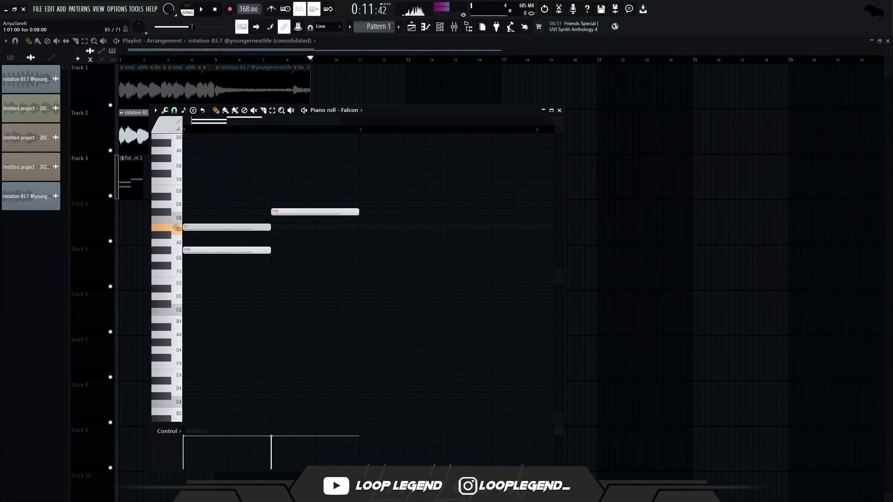
key("space")
Add an A#5 note in bar 1 and position it to start at 1:13, auditioning the pattern.
left_click(245, 236)
key("space")
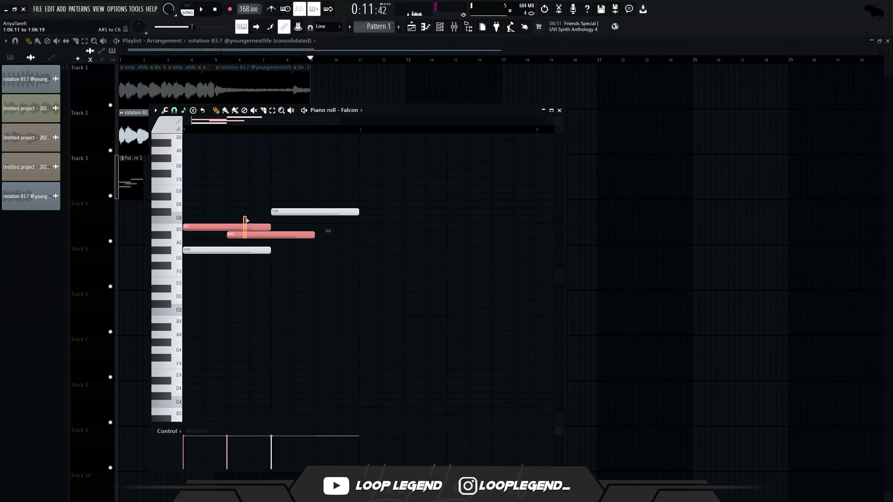
key("space")
key("space")
right_click(276, 237)
key("space")
mouse_move(285, 232)
left_mouse_down()
mouse_move(290, 262)
mouse_move(320, 229)
left_mouse_up()
key("space")
key("space")
key("space")
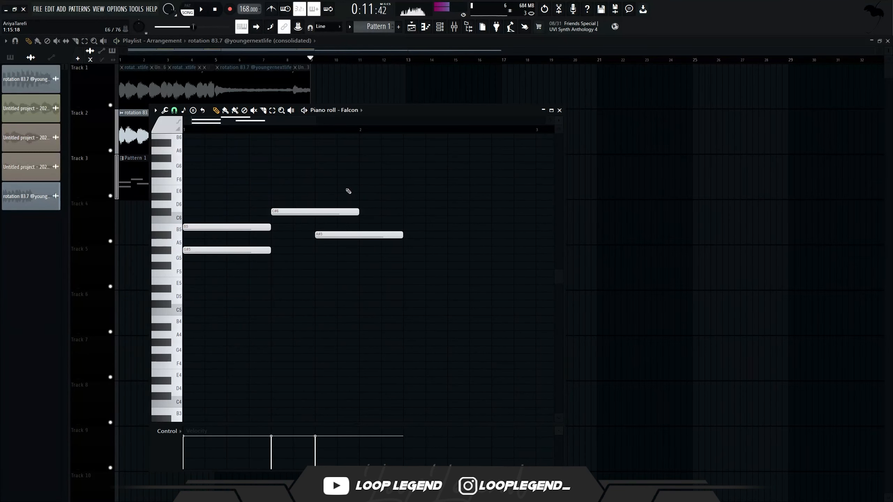
Turn the note at 1:13 into a B5 ending at bar 2, and duplicate bar 1's notes into bar 2.
key("space")
left_click_drag(402, 235, 371, 235)
key("ctrl+b")
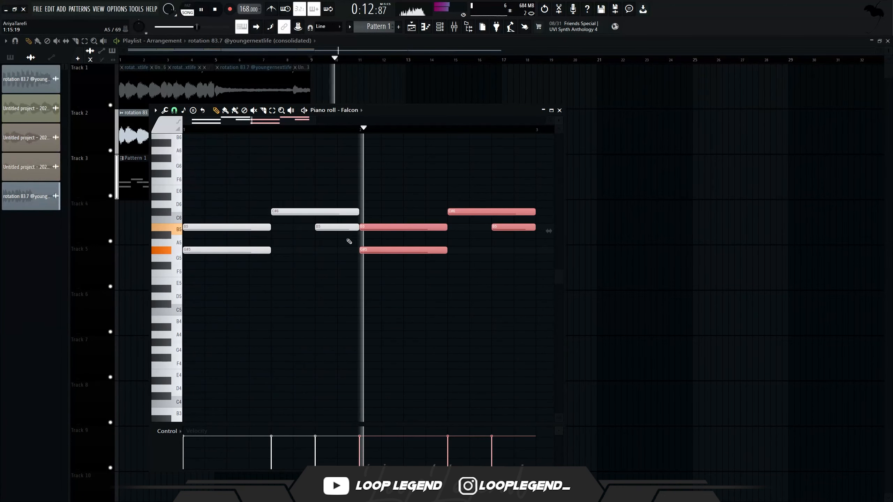
Raise the upper note at the start of bar 2 to A#6 and try strumming the pattern.
left_click(373, 235)
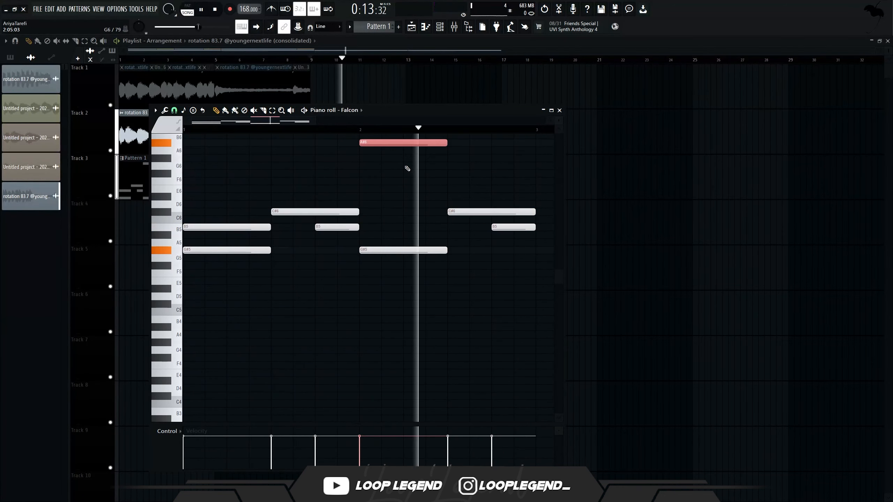
key("alt+s")
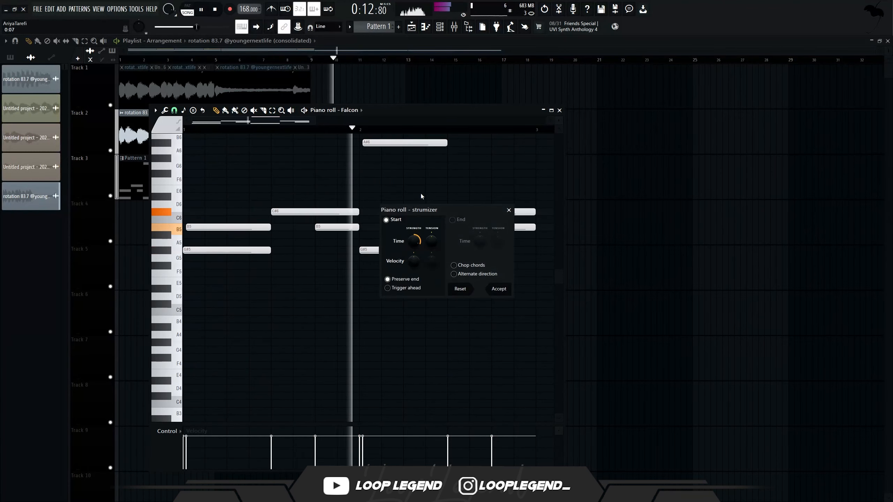
key("Escape")
key("space")
Set the upper note at the start of bar 2 to B6 and audition it.
left_click_drag(402, 155, 397, 135)
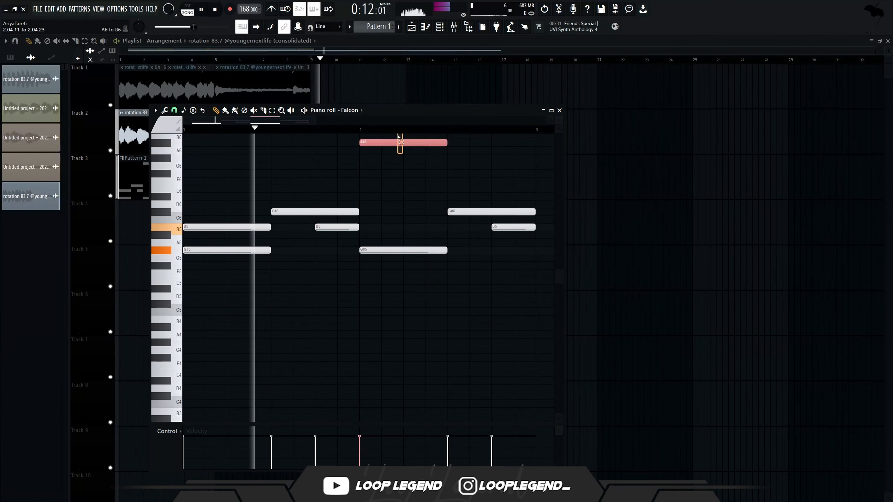
key("shift+Up")
scroll(435, 206, "up", 2)
key("space")
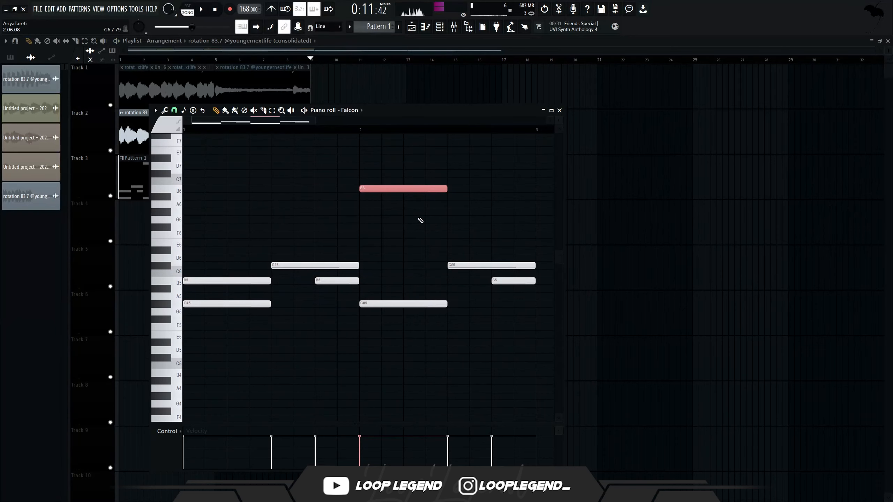
Repitch the long note at 2:09 to A#6 and raise the short note at 2:13 to B6.
key("space")
left_click_drag(473, 260, 477, 281)
key("shift+Down")
key("shift+Down")
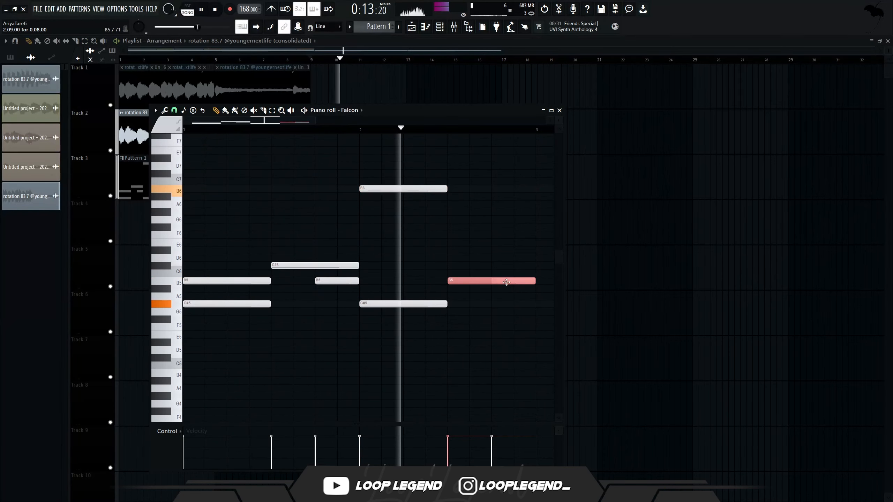
key("ctrl+Up")
key("shift+Down")
left_click(500, 280)
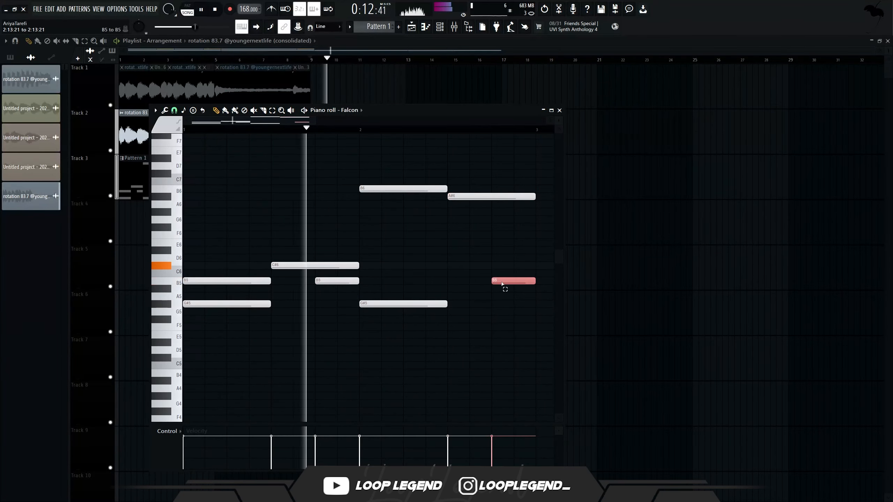
key("ctrl+Up")
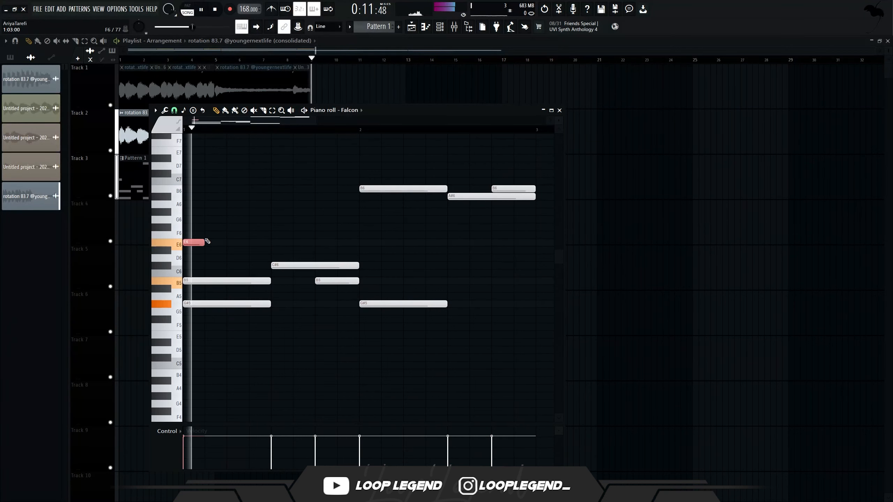
Add short D#6 notes at 1:05 and 2:13.
left_click_drag(194, 243, 262, 240)
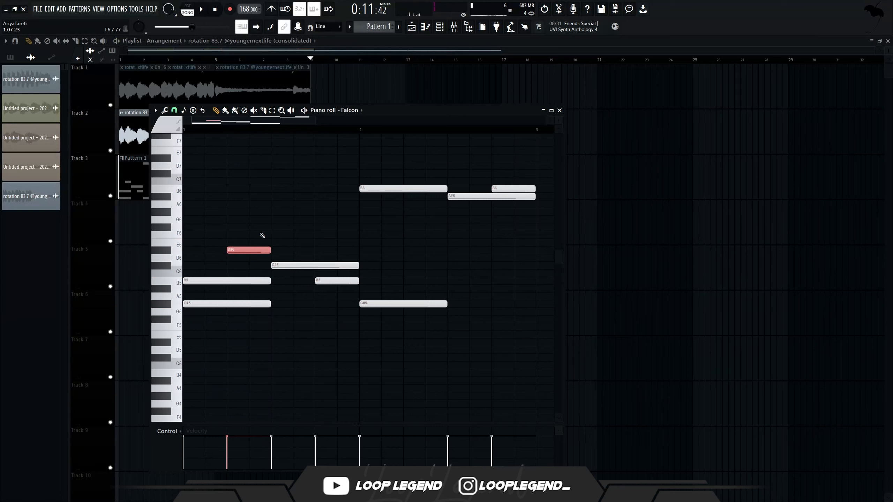
key("space")
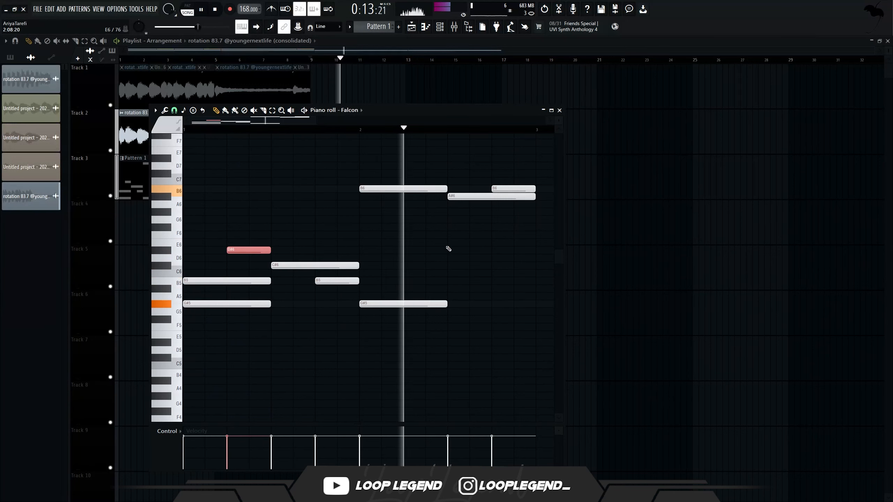
left_click(493, 250)
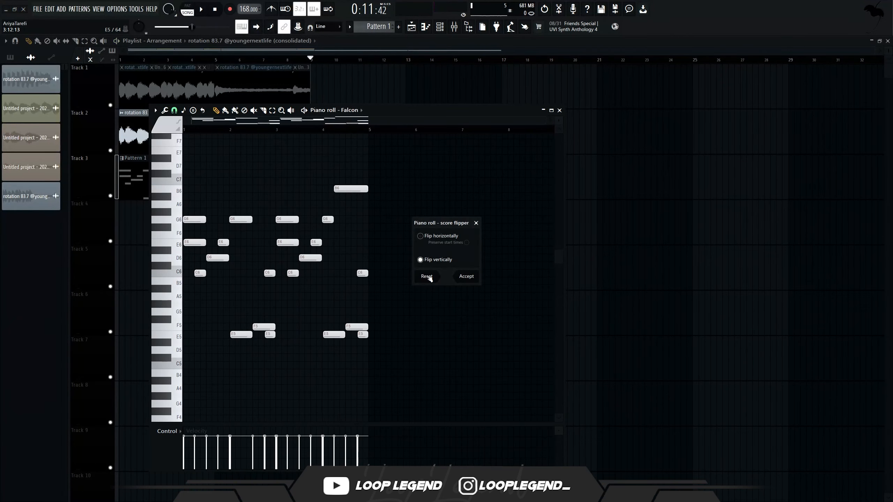
Flip all notes of the four-bar pattern horizontally with the score flipper.
key("space")
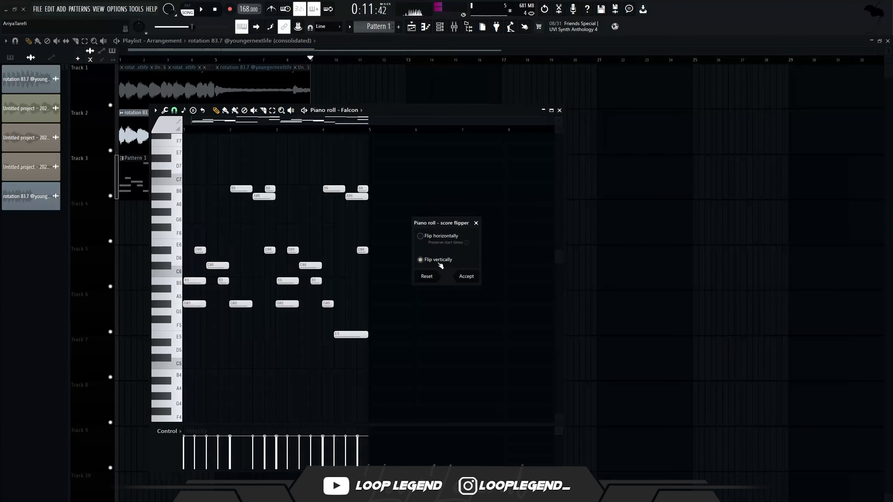
left_click(436, 236)
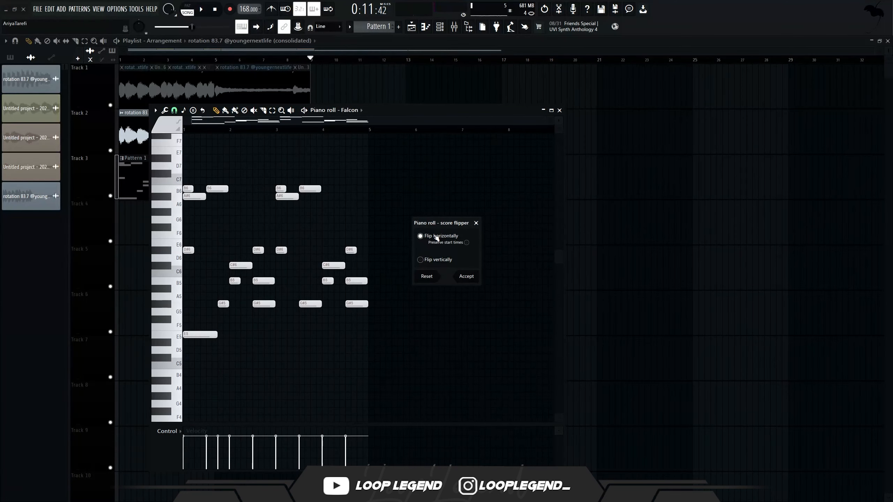
key("space")
key("space")
left_click(466, 276)
Strum the pattern with a stronger start-time offset, preserving the note ends, and audition it.
key("alt+s")
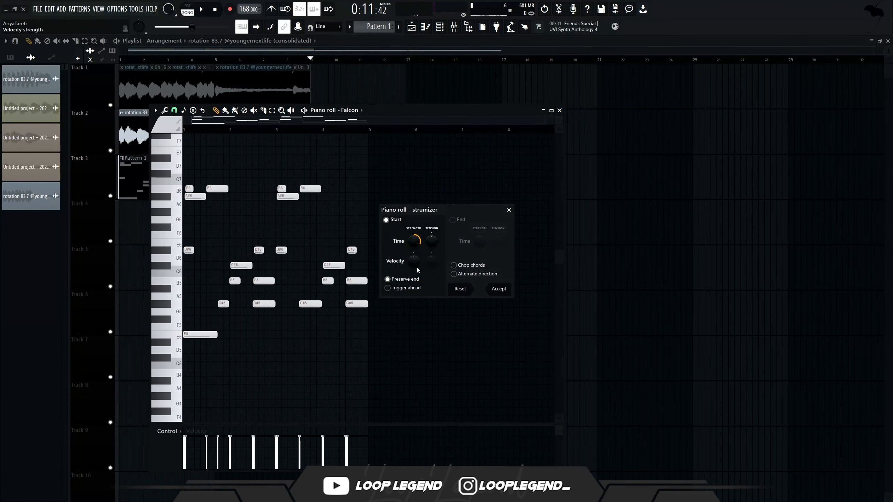
key("space")
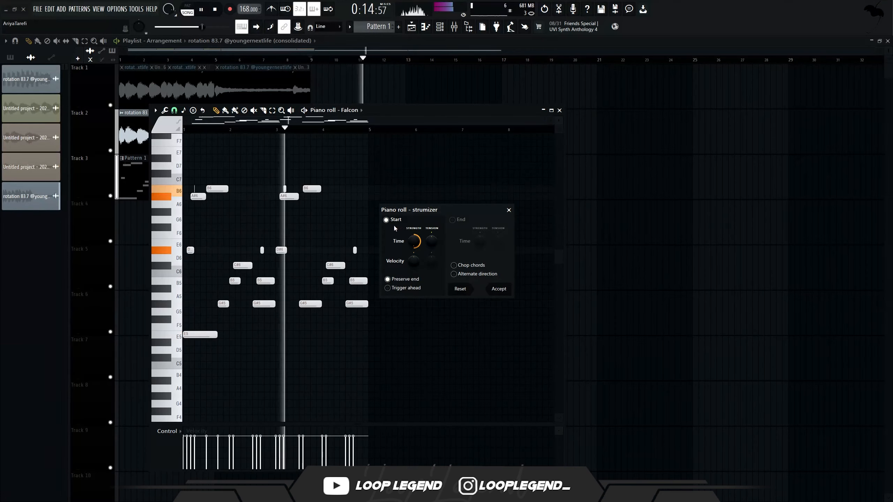
left_click(500, 289)
key("space")
Select only the low G#5 and E5 notes and flip them horizontally.
left_click_drag(394, 301, 183, 345)
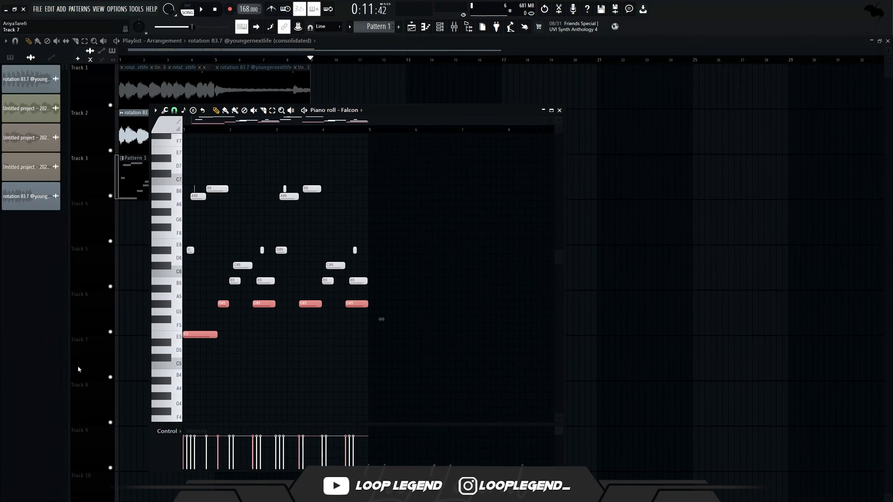
key("alt+y")
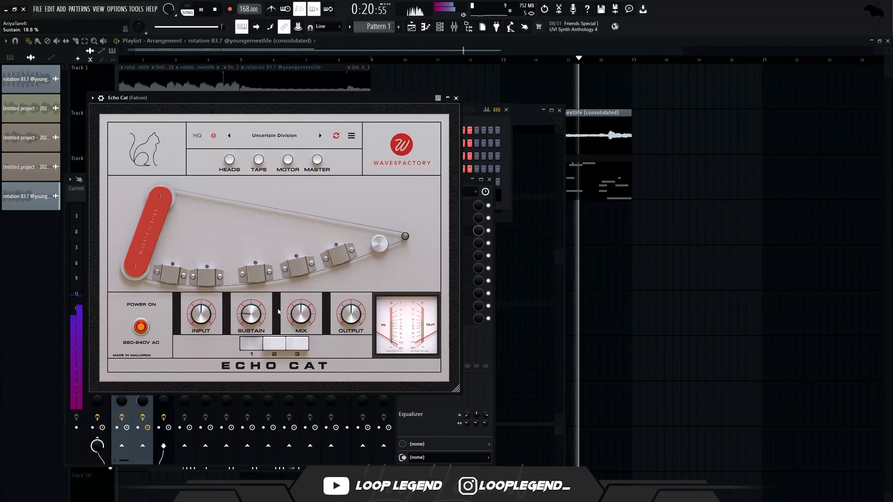
Lower the mix of the Echo Cat effect on the Falcon mixer track.
left_click_drag(300, 314, 284, 335)
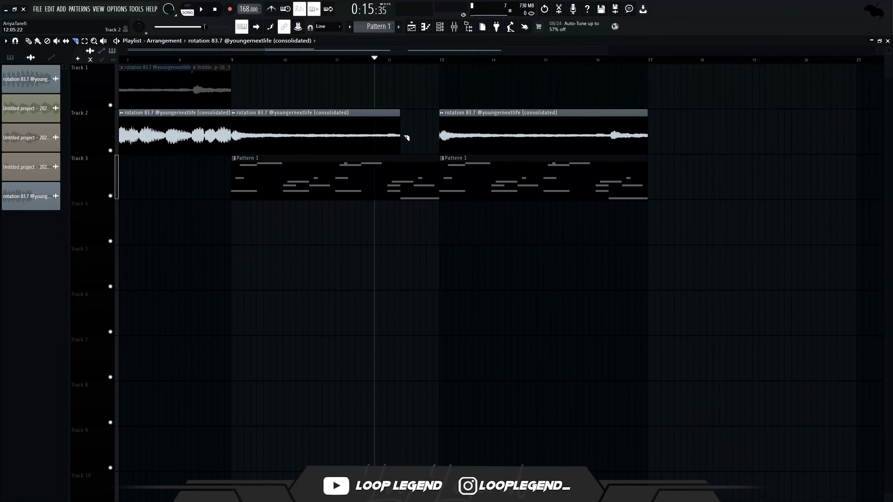
Cut the end off the Track 2 clip at bar 13 and copy the bar 9 clip onto Track 1.
key("space")
left_click(464, 136)
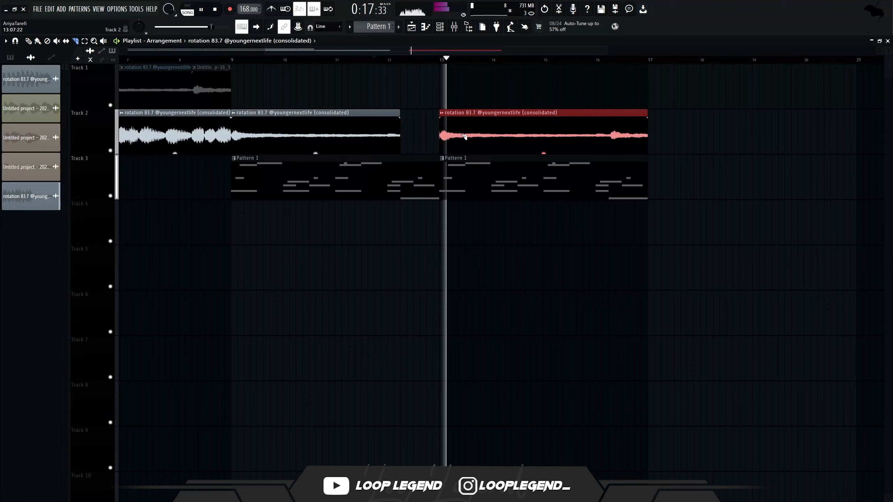
key("p")
right_click(464, 136)
mouse_move(258, 136)
left_mouse_down()
mouse_move(466, 135)
mouse_move(271, 92)
mouse_move(282, 81)
left_mouse_up()
key("space")
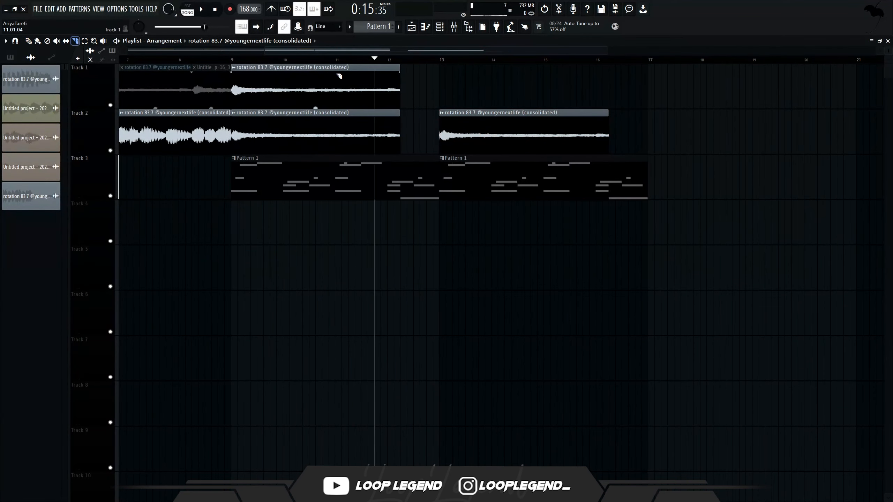
Trim the Track 1 copy to its bar 10 section and move it into the gap before bar 13 on Track 2.
right_click(377, 84)
left_click(258, 88)
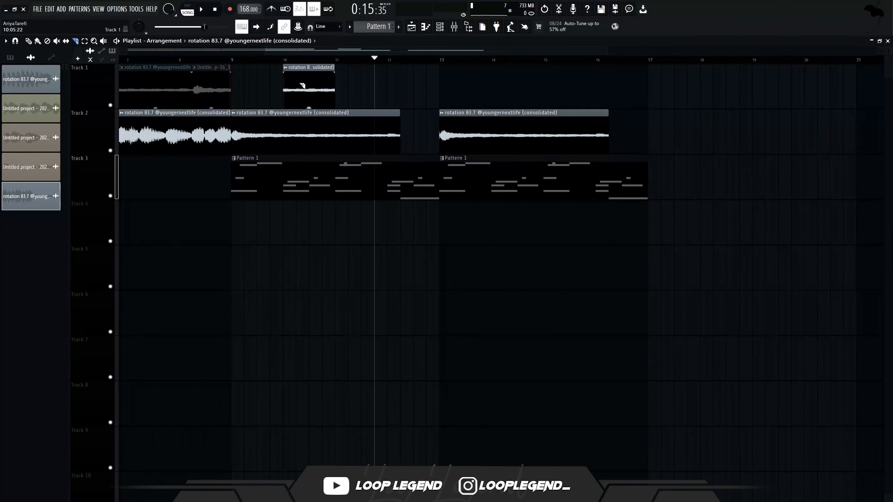
mouse_move(309, 83)
left_mouse_down()
mouse_move(418, 97)
mouse_move(415, 129)
left_mouse_up()
key("space")
Delete the old Track 2 clip at bar 13 and duplicate the patched clips from bars 9 to 13 in its place.
right_click(525, 134)
left_click_drag(490, 135, 345, 137)
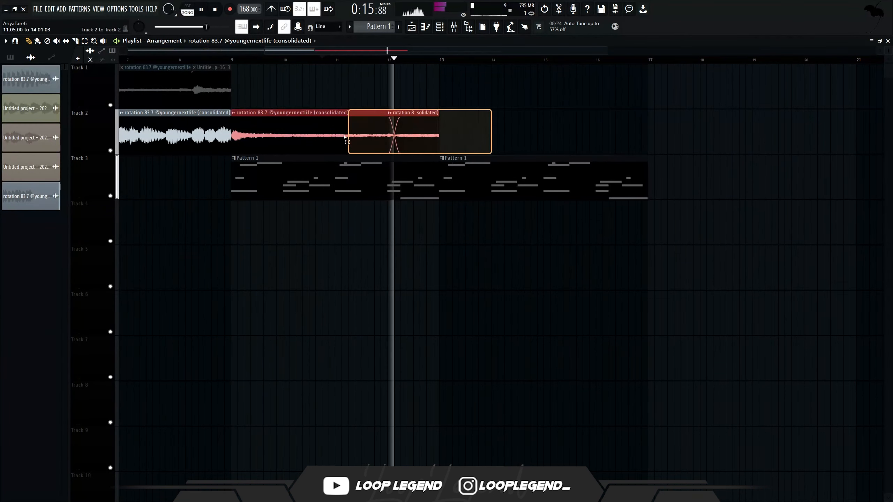
key("ctrl+b")
Mute Track 3 and slice the Track 2 audio between bars 11 and 13 into progressively shorter pieces.
left_click(111, 195)
key("space")
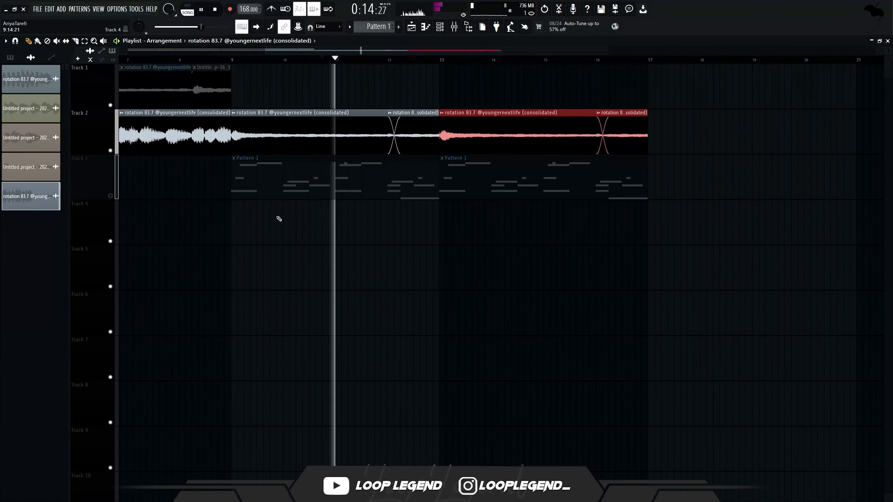
scroll(293, 225, "up", 3)
left_click(534, 289, "ctrl")
left_click_drag(436, 267, 531, 293)
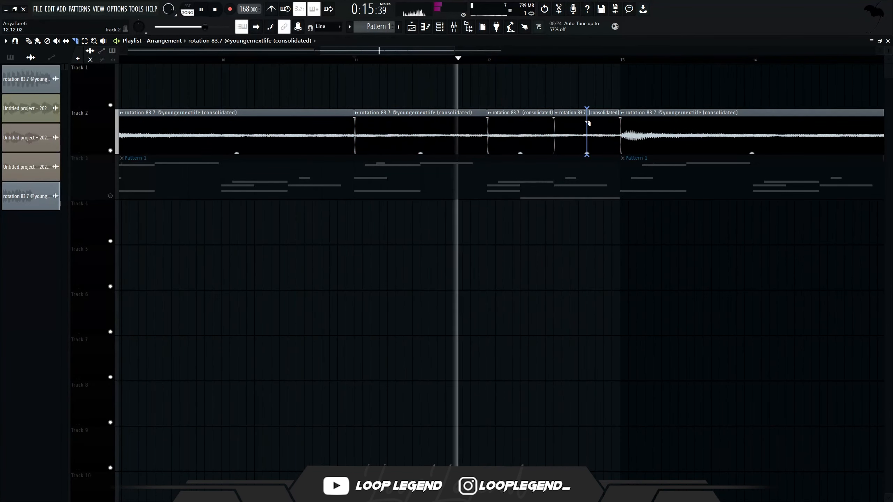
left_click(586, 122)
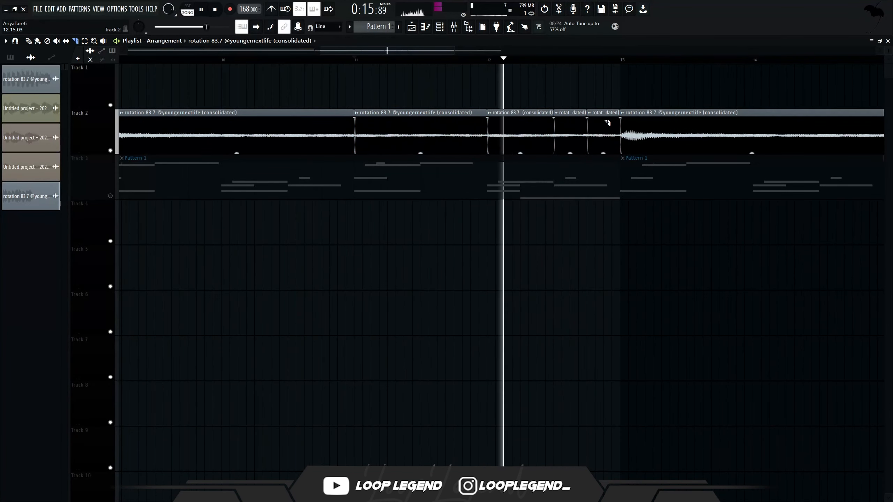
Rework the two short slices before bar 13 on Track 2 and repeat the sliced section up to bar 17.
left_click_drag(607, 122, 572, 129)
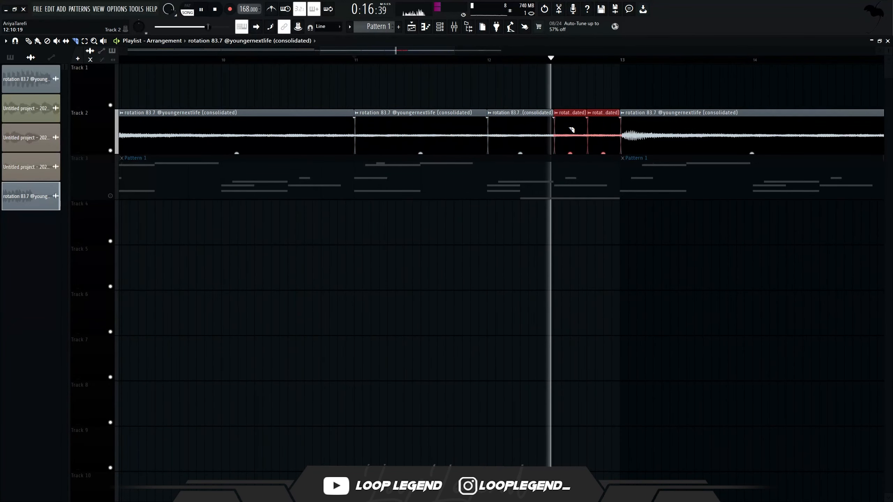
right_click(603, 127)
key("ctrl+b")
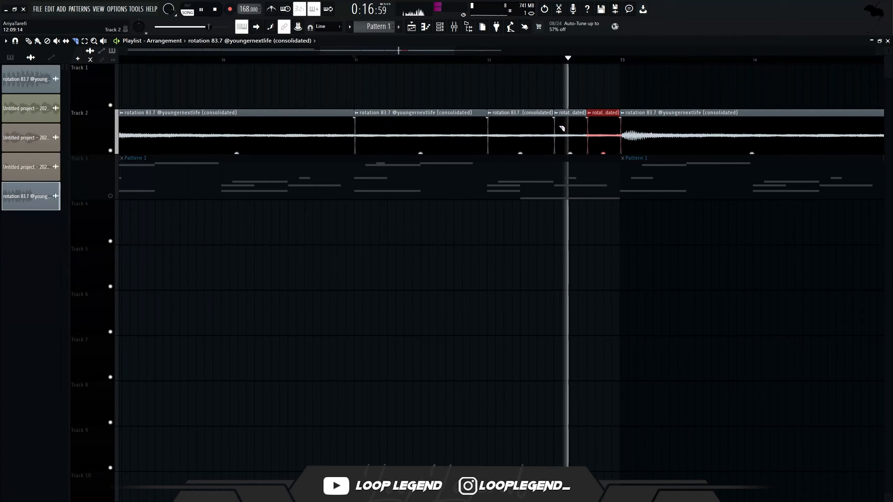
scroll(533, 161, "down", 5)
left_click_drag(672, 133, 501, 141)
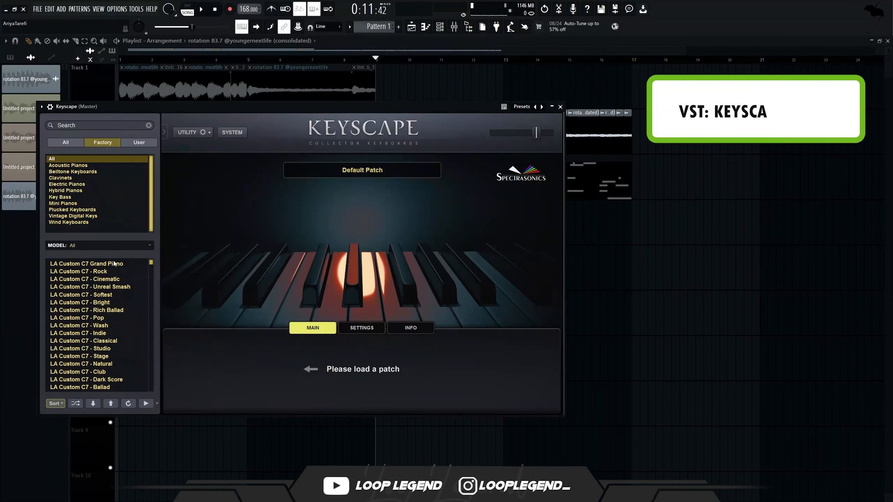
Load the LA Custom C7 Grand Piano patch in Keyscape and lengthen its G#2 note starting at bar 1.
left_click(115, 263)
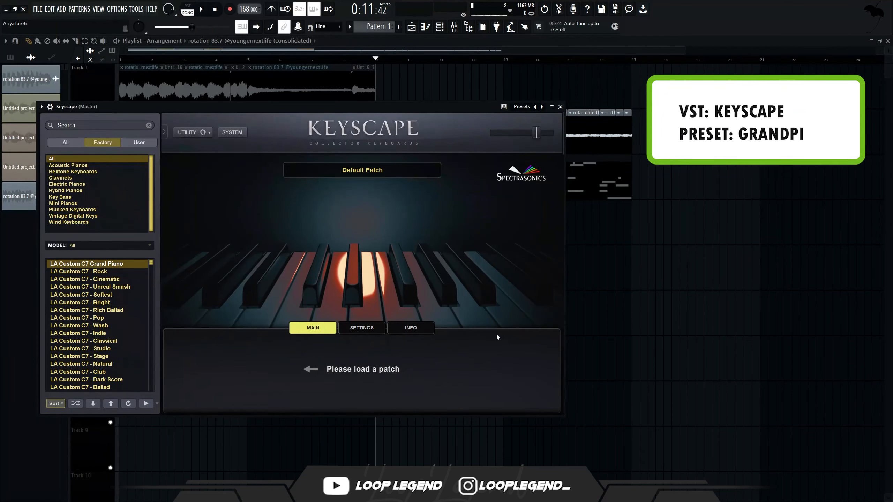
left_click(289, 327)
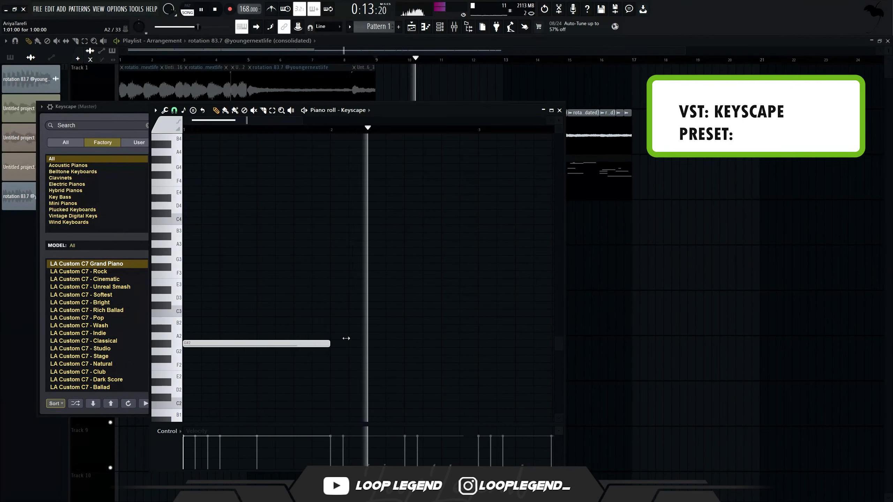
left_click_drag(346, 338, 471, 334)
scroll(389, 359, "down", 4)
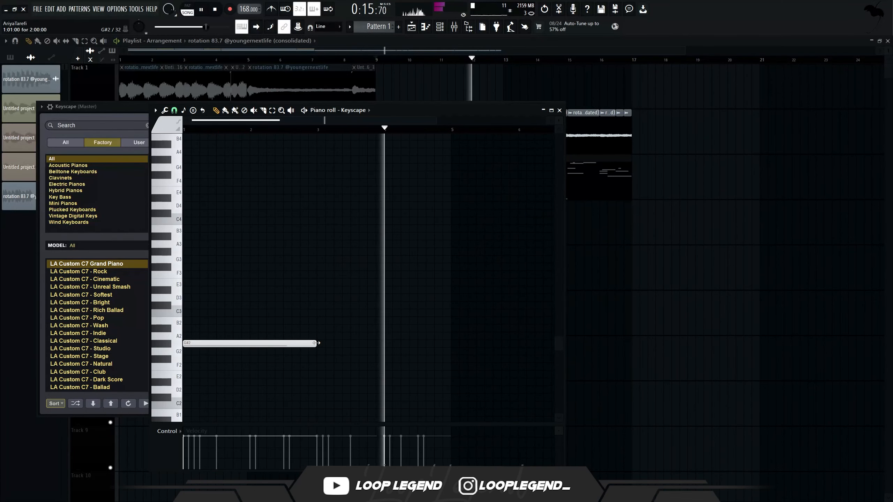
left_click_drag(316, 343, 401, 339)
Duplicate the G#2 note, lower the copy to E2 and continue the line with another G#2 note at bar 5.
key("ctrl+b")
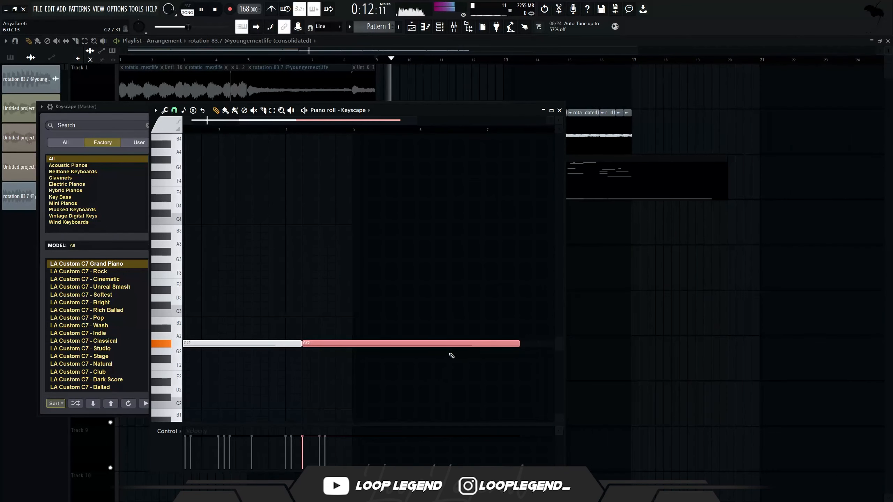
key("Down")
key("Down")
key("Down")
key("Down")
left_click(356, 345)
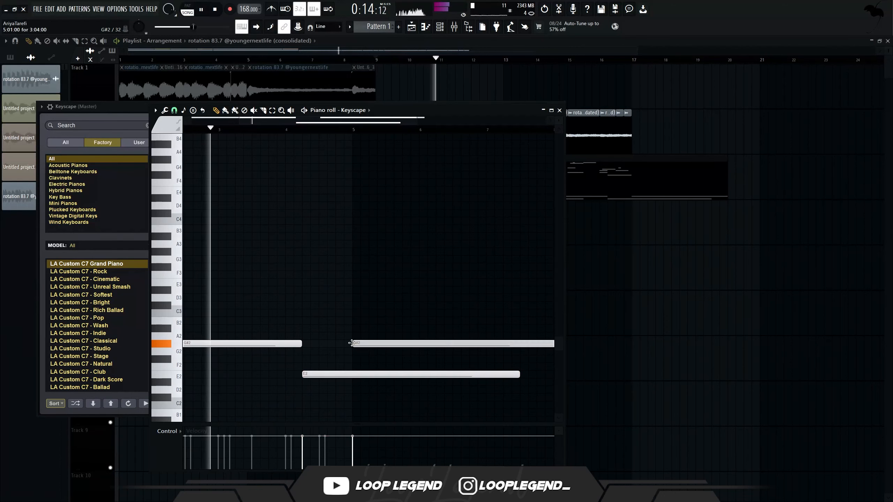
key("ctrl+l")
right_click(369, 344)
key("ctrl+b")
left_click(317, 312)
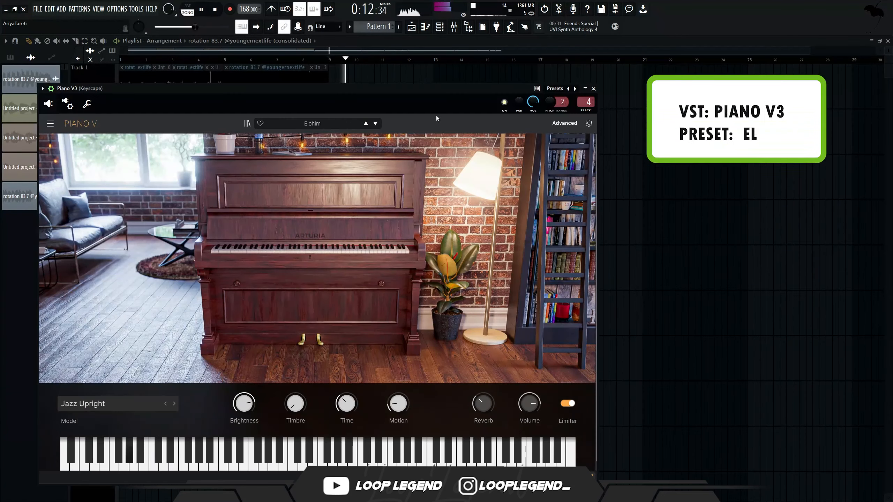
Close the Piano V3 instrument and insert the LoFi - Flux Machine effect on the Keyscape mixer track.
left_click(594, 89)
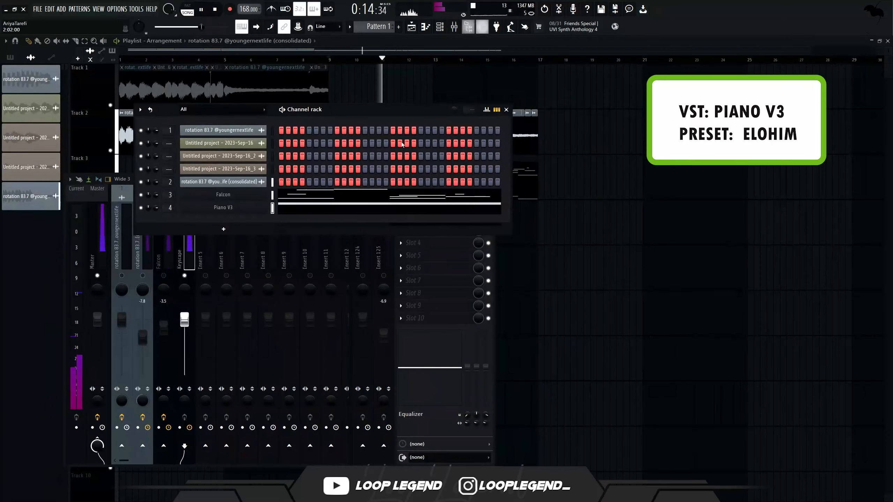
left_click(435, 271)
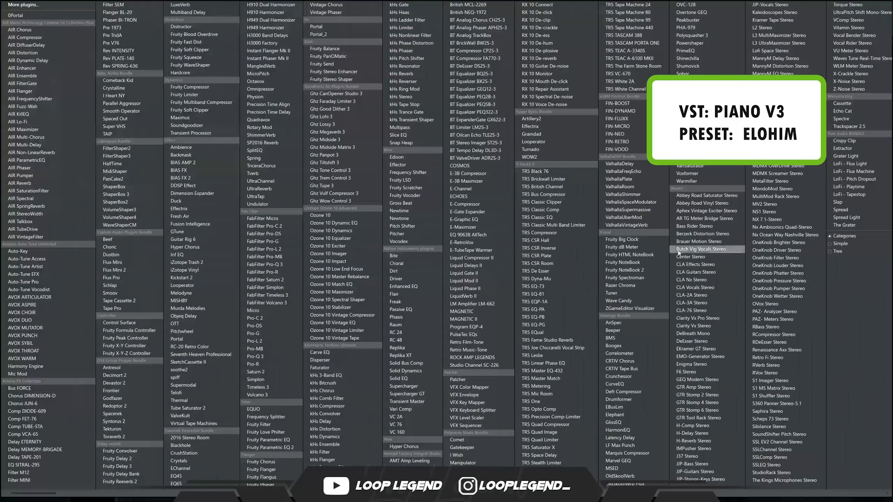
left_click(853, 171)
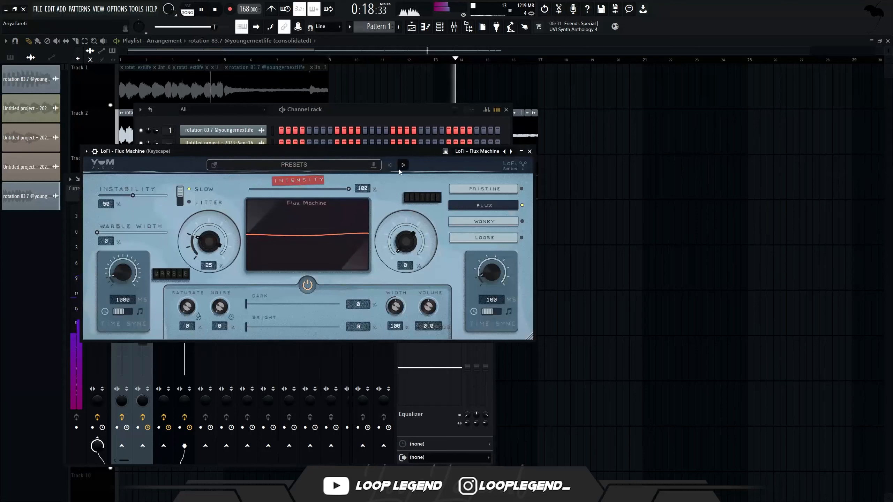
Browse the Flux Machine presets to Dark and Rusty and reopen the effect from the Keyscape mixer track.
left_click(403, 165)
left_click(403, 165)
left_click(403, 165)
left_click(403, 165)
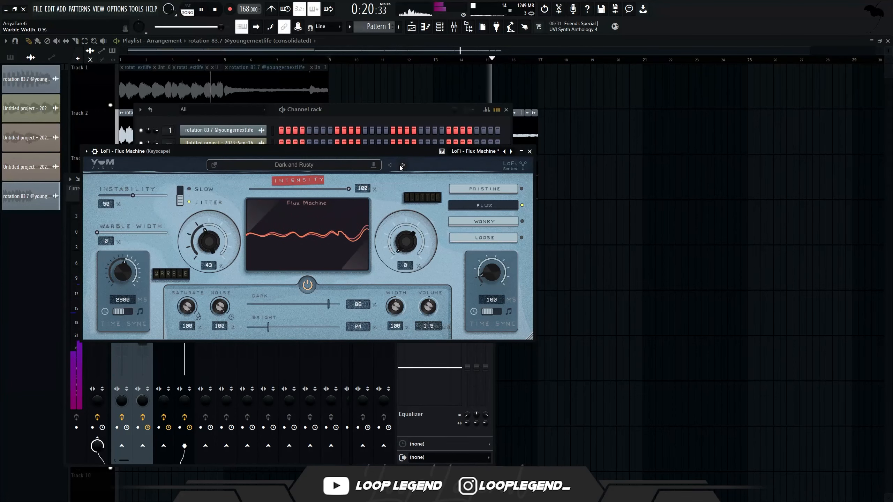
left_click(394, 169)
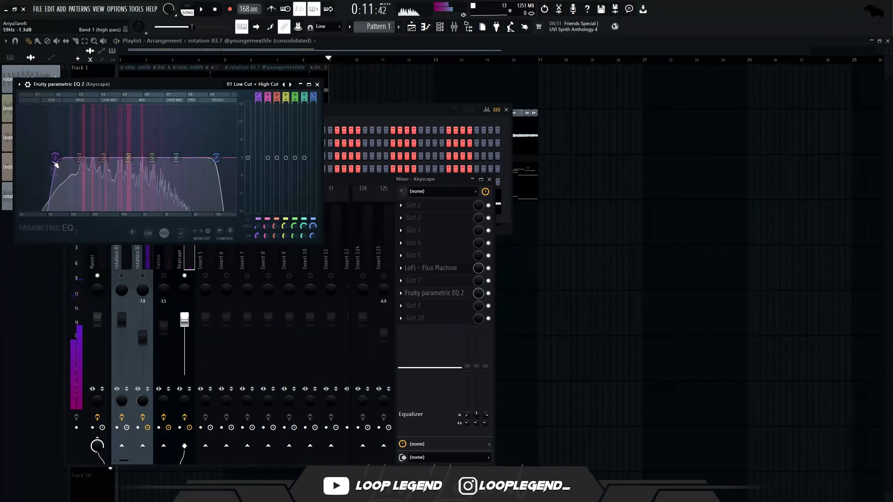
left_click(431, 268)
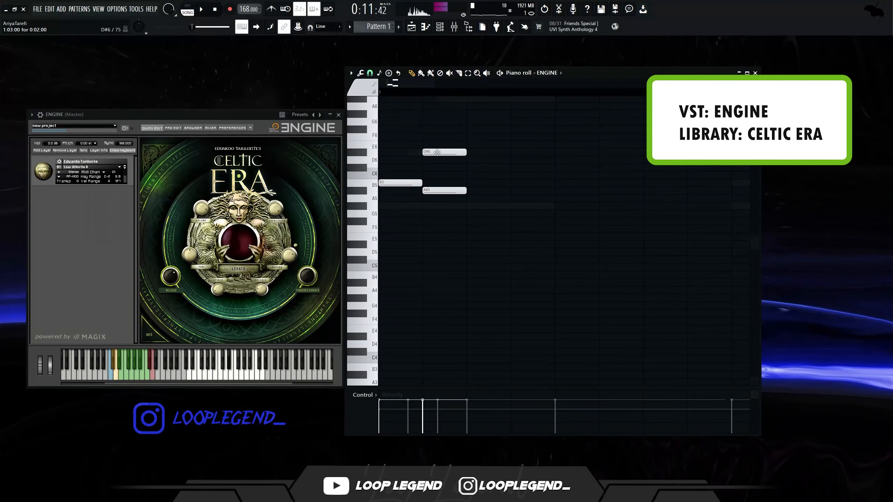
Remove the A#5 note from the ENGINE melody and try a B5 note after the D#6 note.
right_click(442, 190)
key("space")
left_click(486, 184)
key("space")
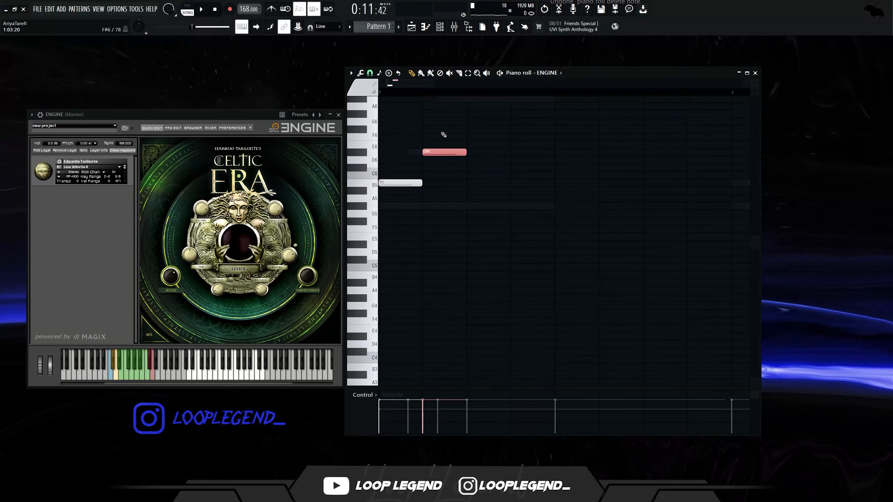
left_click(487, 183)
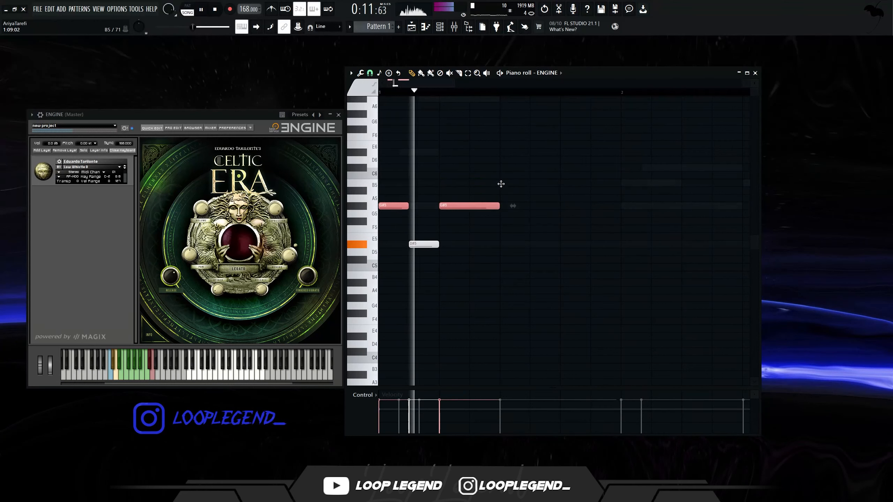
Add a long and a short B5 note in the second half of bar 1 and duplicate the phrase into bar 2.
left_click(501, 183)
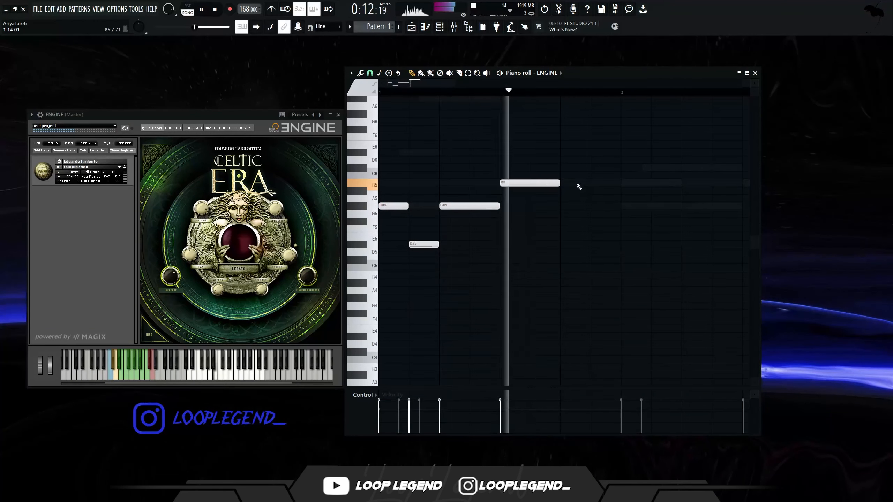
left_click(594, 183)
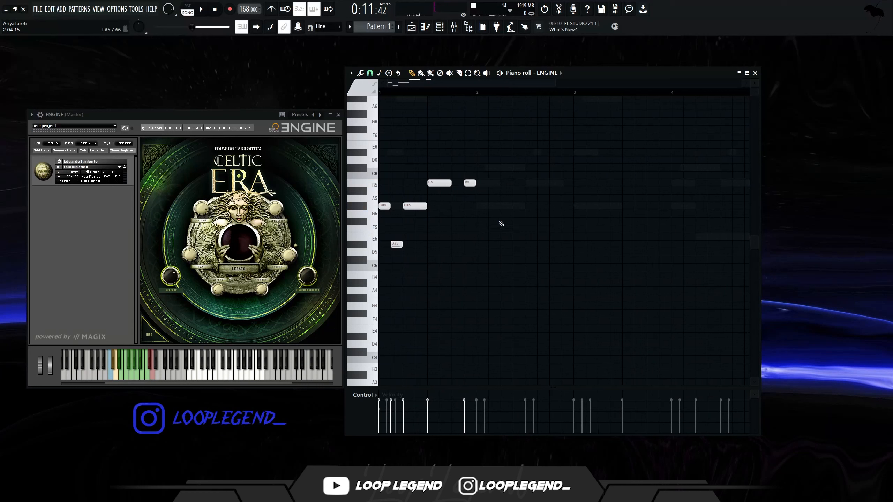
scroll(526, 187, "up", 1)
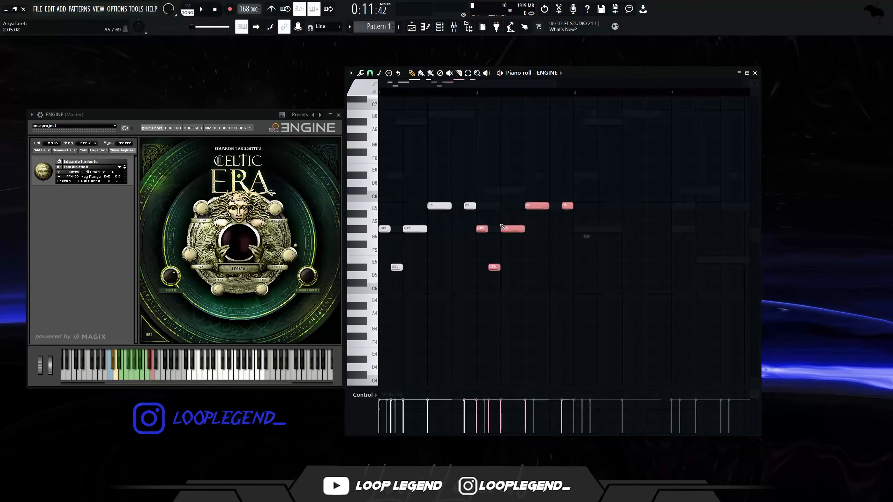
Lower the two B5 notes at the end of bar 2 to A#5.
left_click_drag(594, 184, 540, 221)
key("shift+Down")
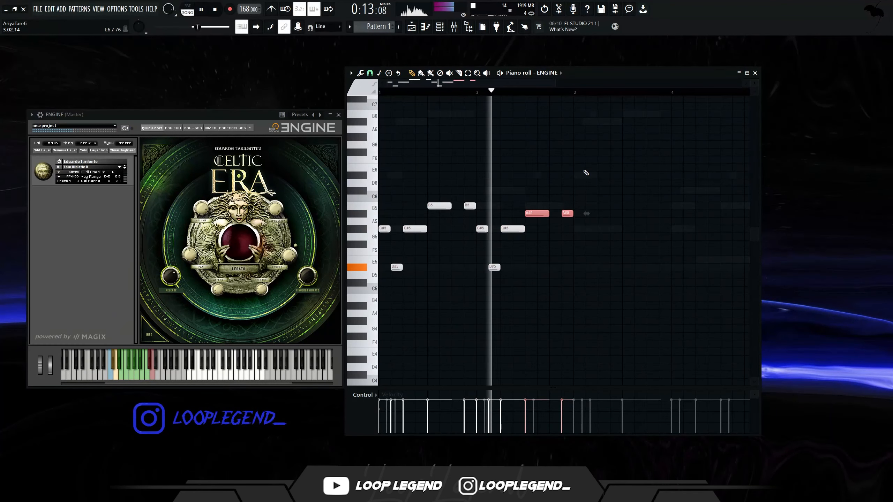
left_click(574, 267, "ctrl")
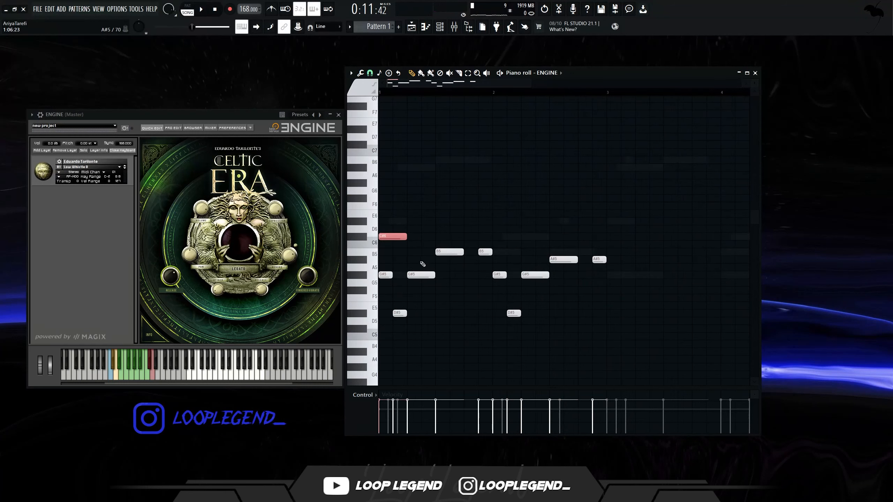
Add short C#6 notes above the end of the long G#5 in bar 1 and the long A#5 in bar 2.
key("space")
key("space")
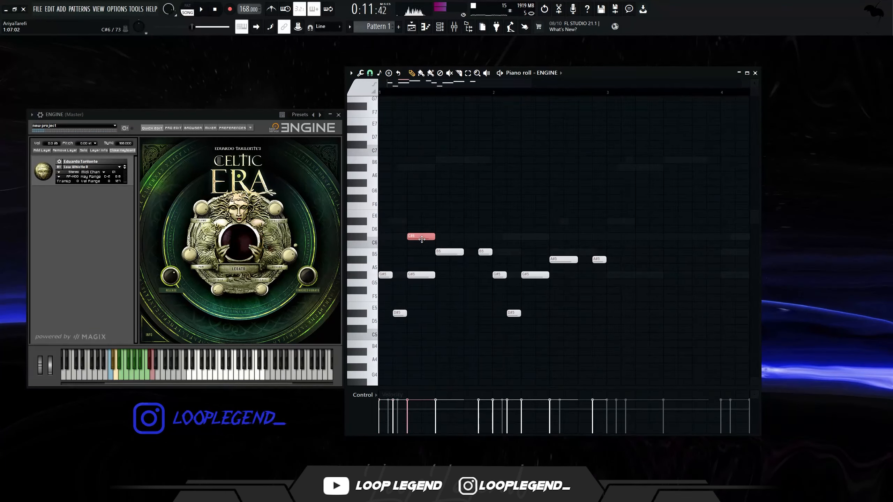
left_click_drag(421, 239, 436, 239)
key("space")
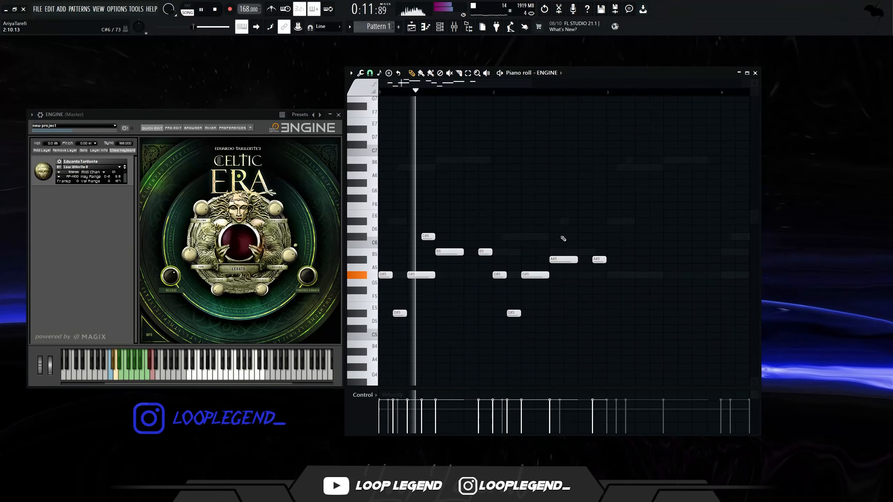
left_click(569, 237)
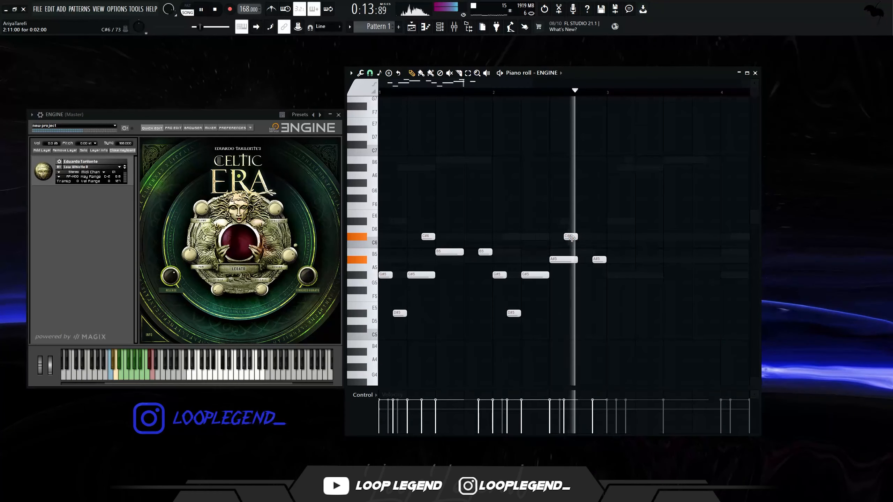
key("space")
key("space")
Follow the long A#5 in bar 2 with two adjoining short A#5 notes and duplicate the two-bar phrase.
left_click_drag(601, 260, 589, 261)
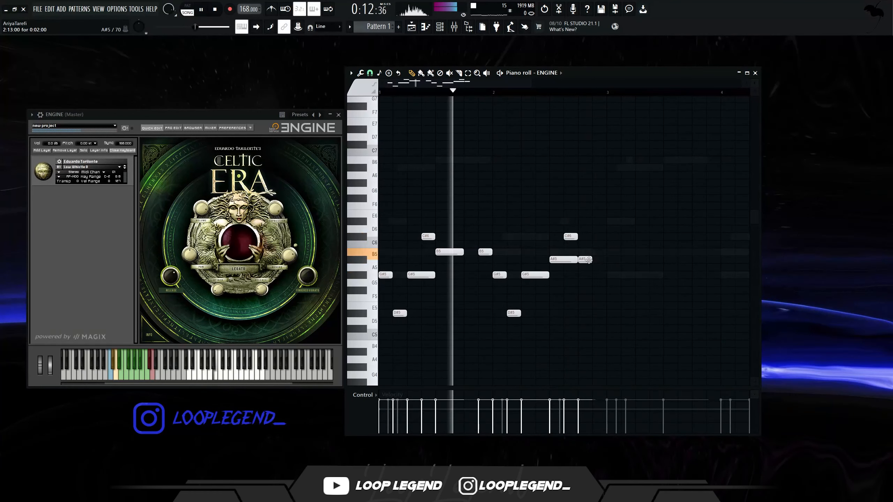
left_click(597, 260)
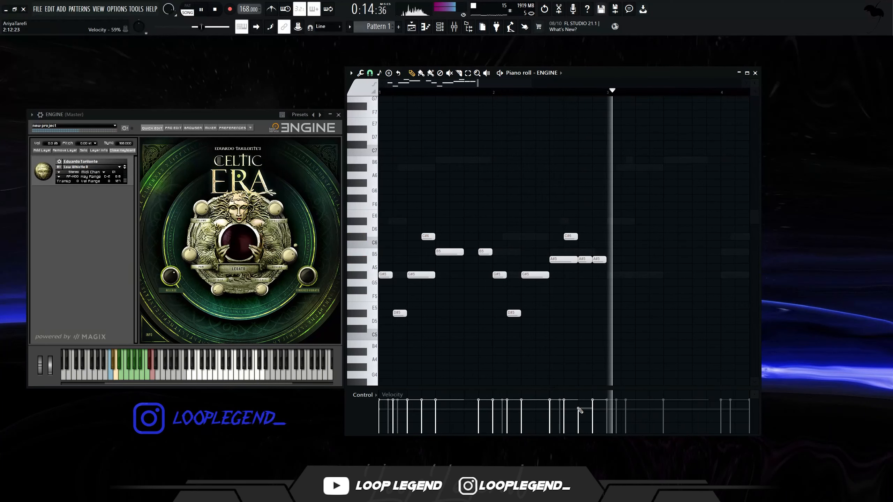
key("ctrl+b")
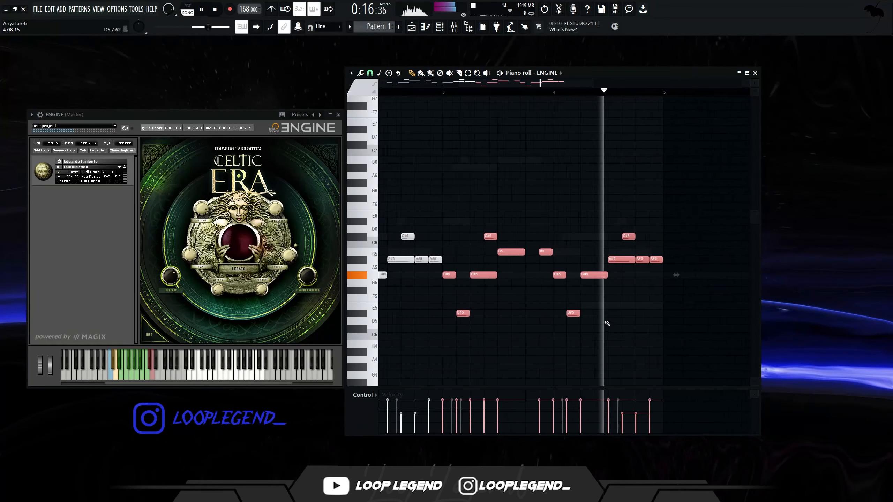
key("space")
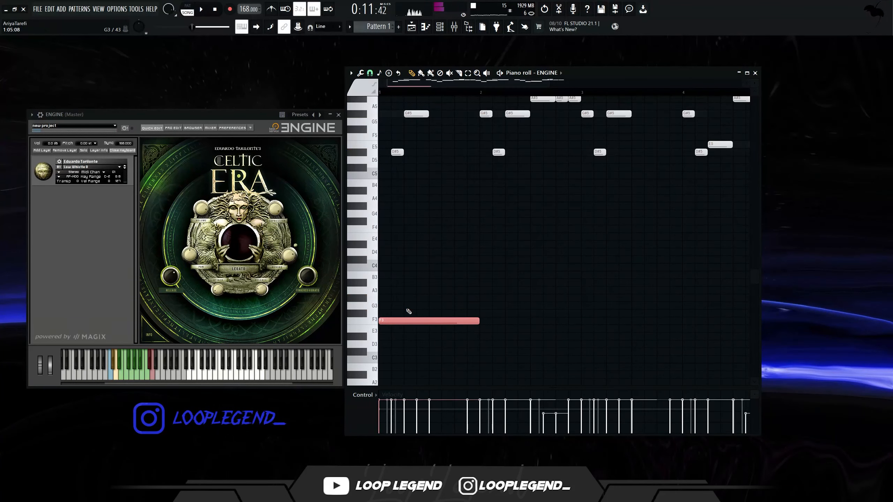
Set the low keyswitch note at the start of bar 1 to E3, shorten it and follow it with D#3.
key("space")
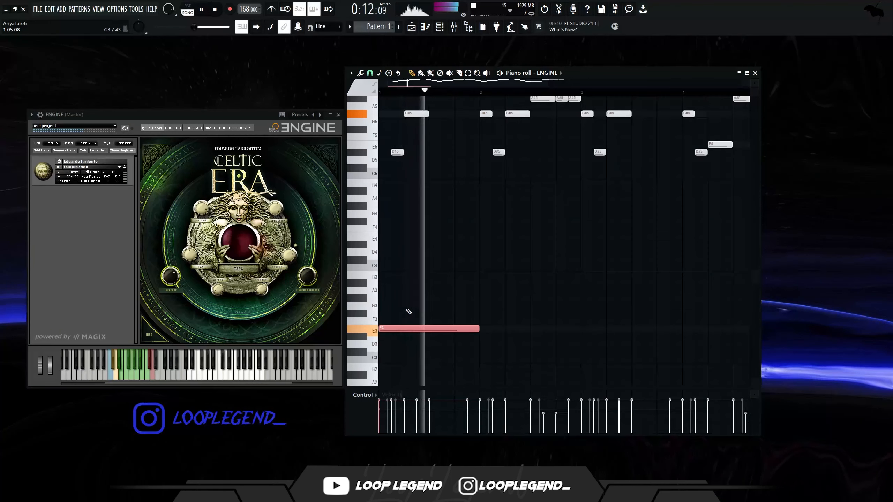
scroll(401, 327, "up", 2)
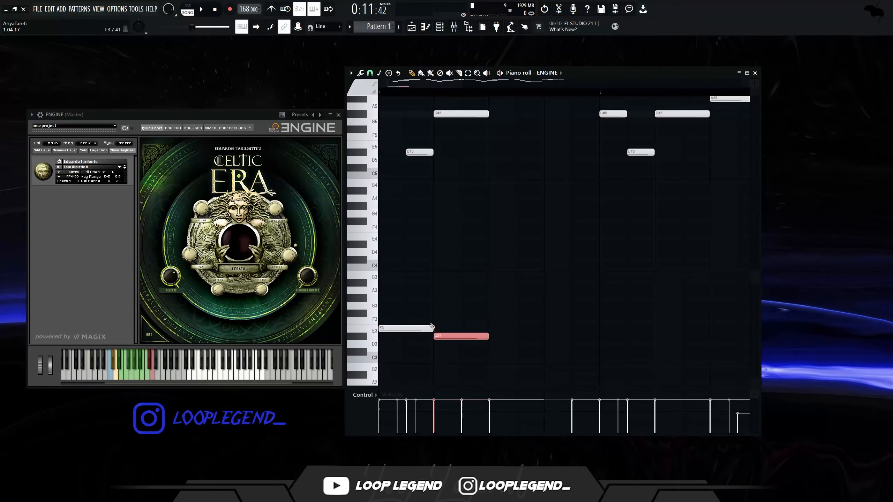
key("space")
Add a short E3 keyswitch note under the short B5 note at the end of bar 1.
scroll(437, 305, "down", 1)
key("space")
scroll(437, 305, "down", 1)
left_click(480, 342)
key("space")
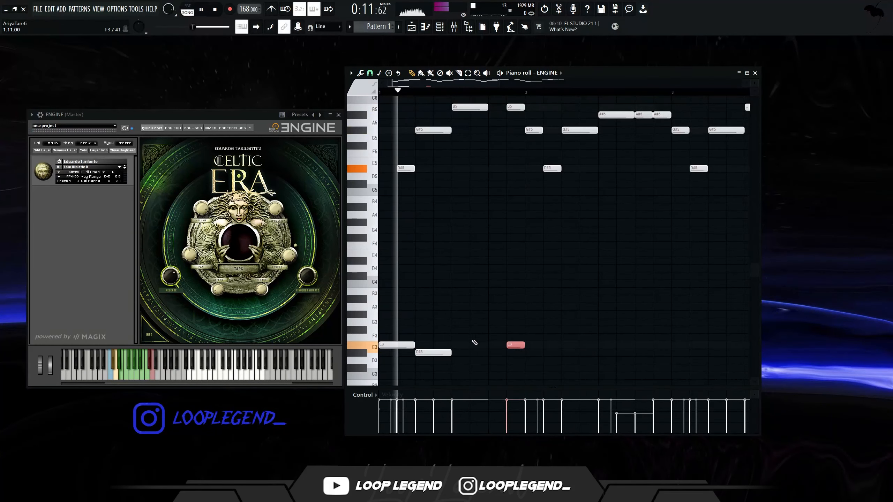
Duplicate the three low keyswitch notes of bar 1 into bar 2 of the whistle part.
key("space")
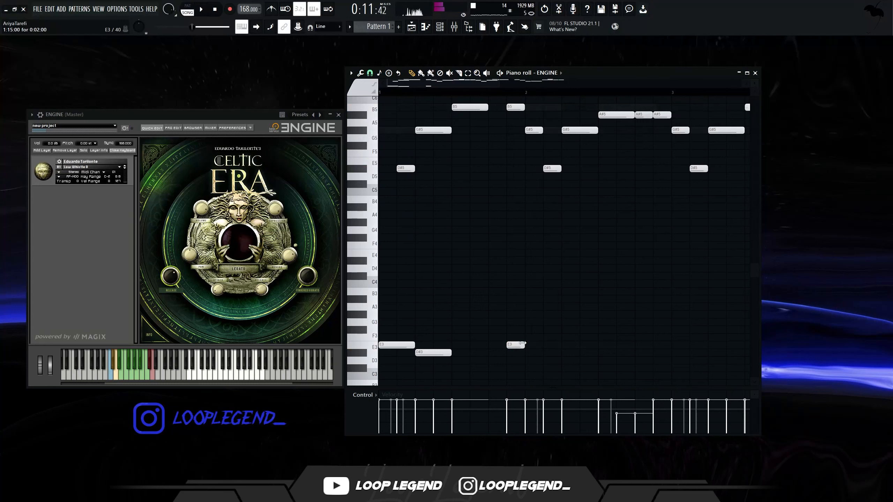
key("space")
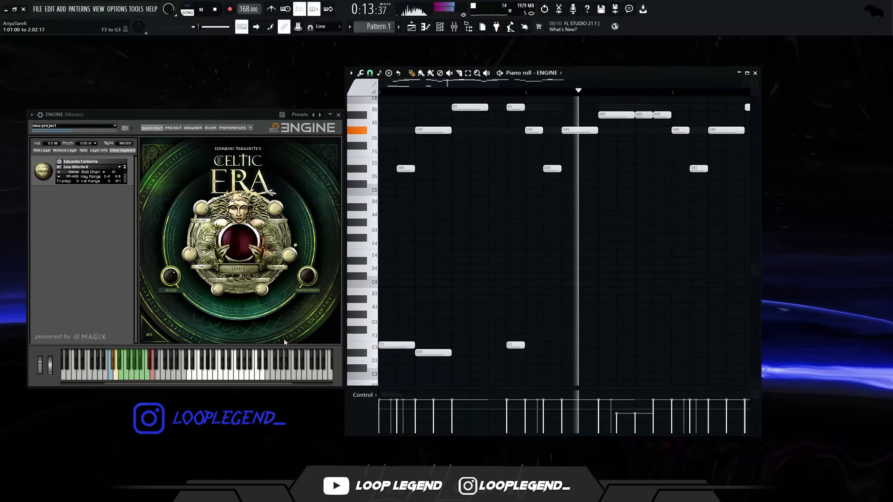
key("space")
left_click_drag(549, 309, 132, 399)
key("ctrl+b")
key("space")
Raise the short E3 keyswitch note at the end of bar 1 to G3.
scroll(516, 318, "down", 2)
left_click(486, 327, "ctrl")
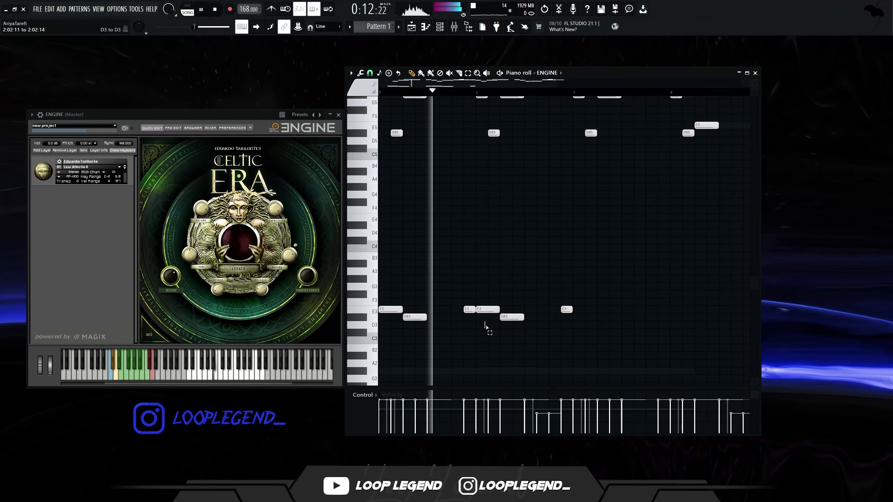
left_click(482, 309)
scroll(481, 309, "up", 2)
key("space")
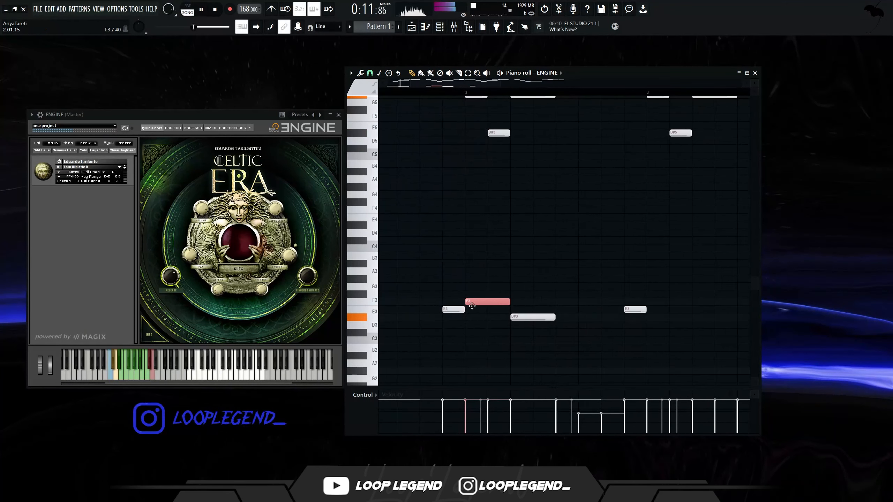
left_click_drag(449, 309, 452, 300)
key("space")
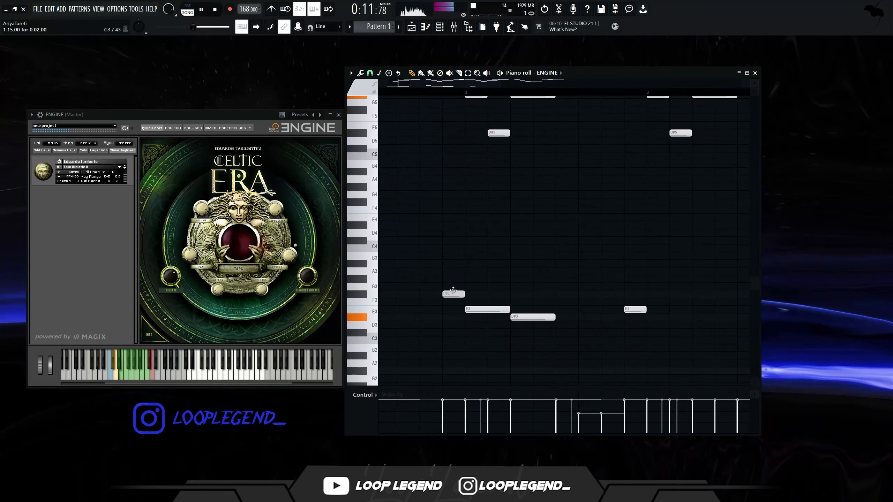
key("space")
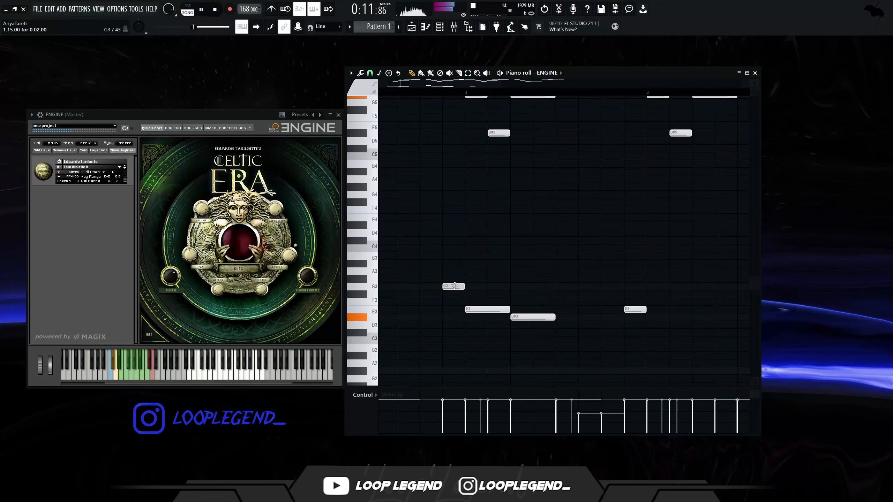
key("space")
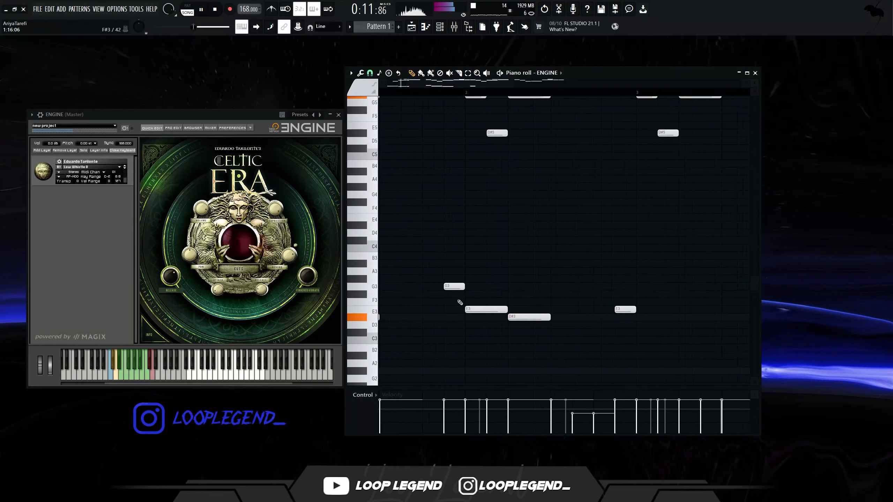
Lengthen the E3 keyswitch note at the end of bar 2 to four steps and add a two-step G3 note before it.
scroll(464, 307, "down", 2)
left_click_drag(576, 299, 444, 344)
left_click_drag(509, 329, 552, 341)
scroll(570, 337, "up", 2)
key("space")
scroll(565, 343, "down", 1)
scroll(562, 346, "up", 2)
key("space")
scroll(555, 351, "up", 1)
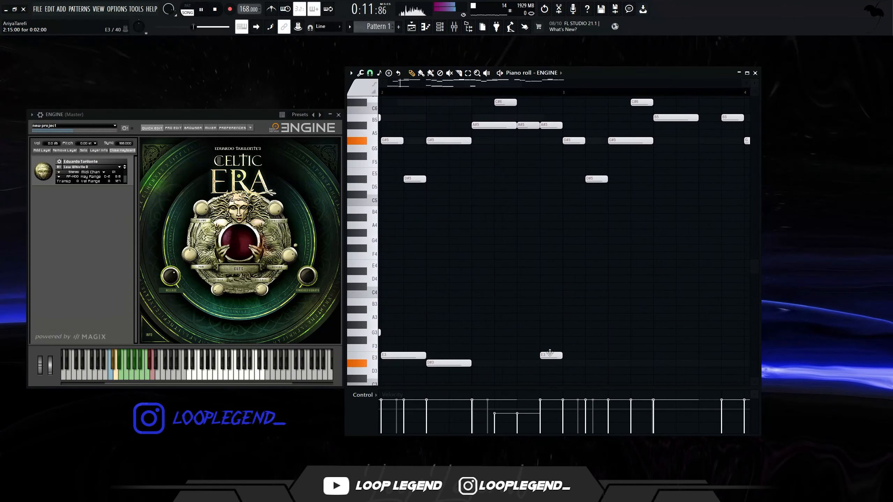
left_click_drag(540, 355, 563, 355)
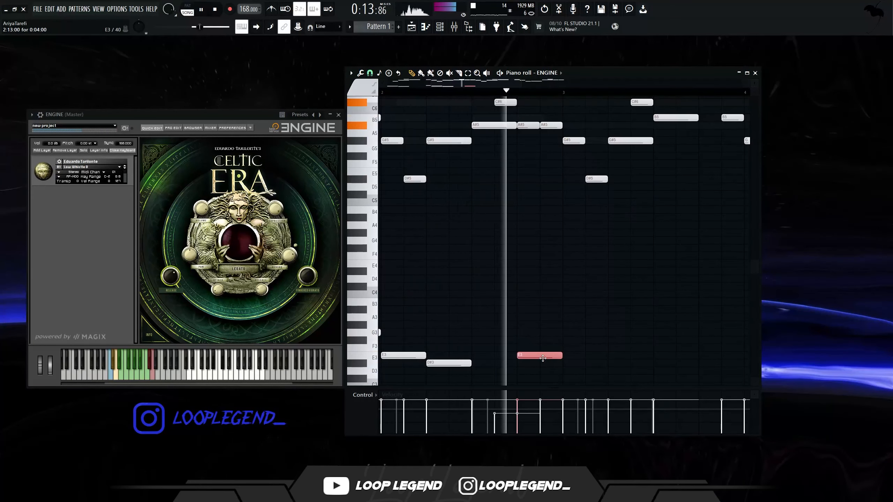
left_click(512, 332)
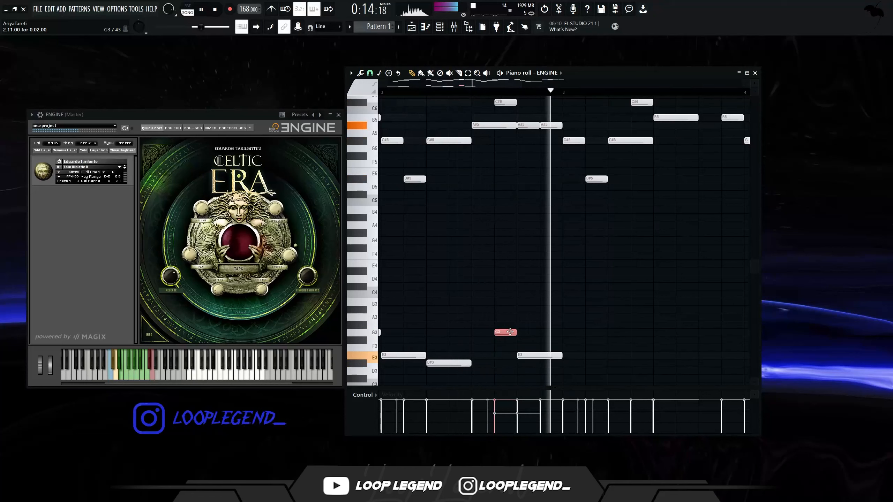
Duplicate the low keyswitch notes of bars 1 and 2 into bars 3 and 4.
scroll(495, 331, "down", 3)
left_click_drag(567, 294, 336, 392)
key("ctrl+b")
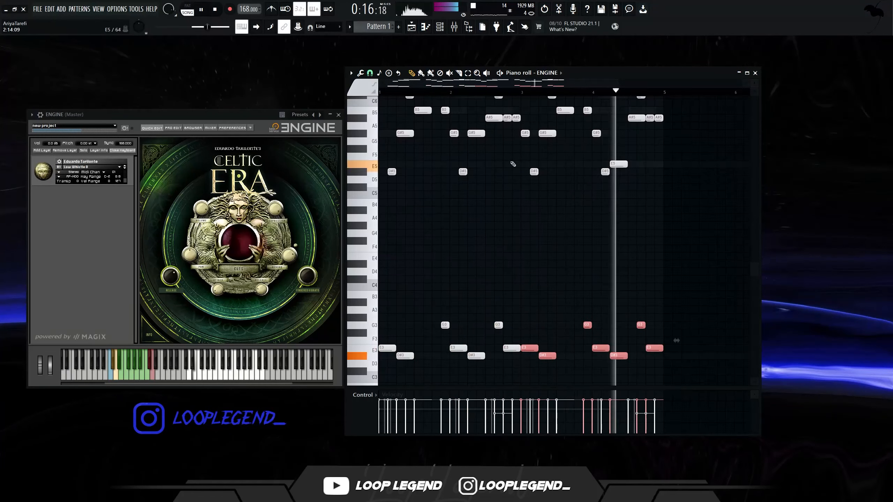
right_click(525, 137)
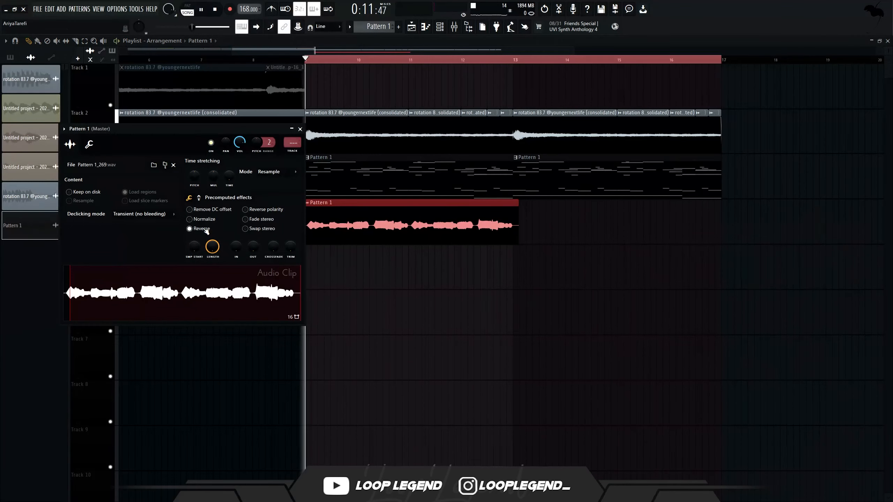
Chop the reversed Pattern 1 audio clip on Track 4 into shorter slices from bar 11 onward.
scroll(213, 303, "down", 3)
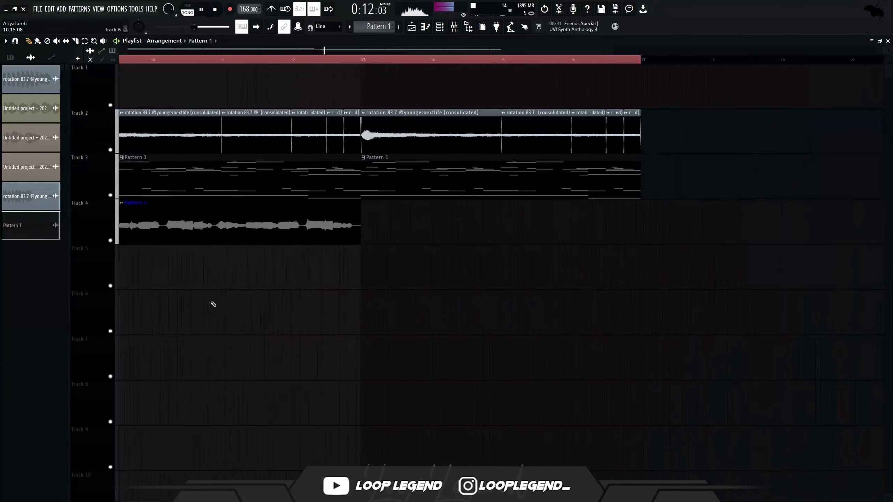
scroll(207, 304, "up", 3)
scroll(295, 290, "down", 5)
left_click_drag(280, 297, 290, 296)
scroll(209, 287, "up", 6)
left_click_drag(425, 268, 433, 268)
scroll(433, 257, "up", 4)
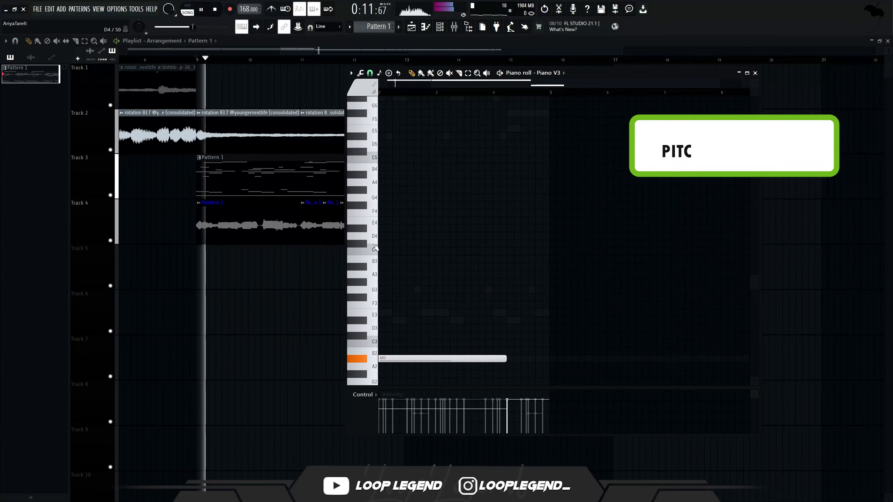
Close the piano roll and duplicate the chopped Track 4 audio from bars 9–12 into bars 13–16.
key("F7")
scroll(228, 332, "down", 4)
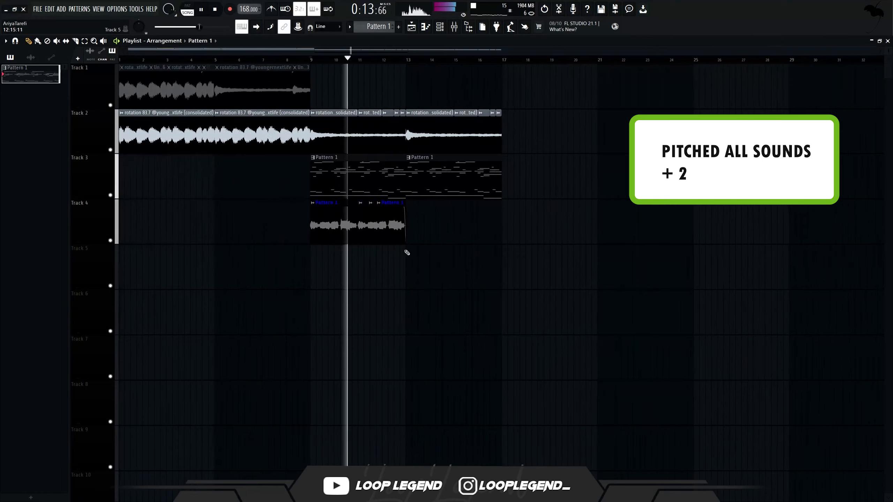
left_click_drag(453, 199, 256, 247)
key("ctrl+b")
scroll(359, 308, "up", 3)
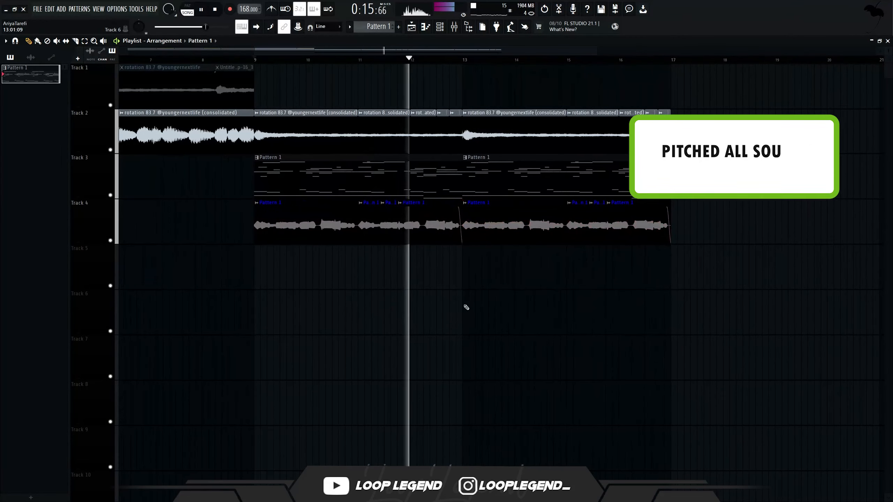
Extend the Pattern 1 audio copy on Track 5 and move it to start at bar 12.
scroll(372, 289, "up", 1)
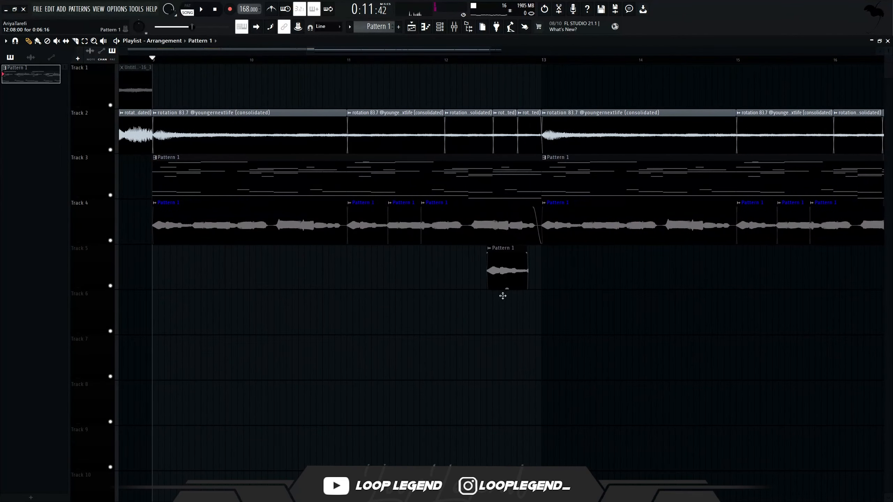
scroll(361, 285, "up", 2)
left_click_drag(391, 260, 642, 258)
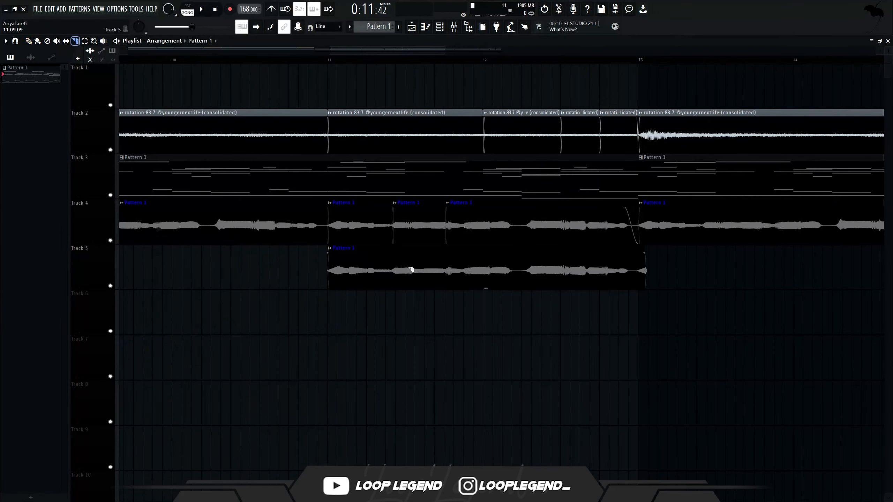
left_click_drag(410, 269, 566, 270)
scroll(538, 281, "up", 2)
key("space")
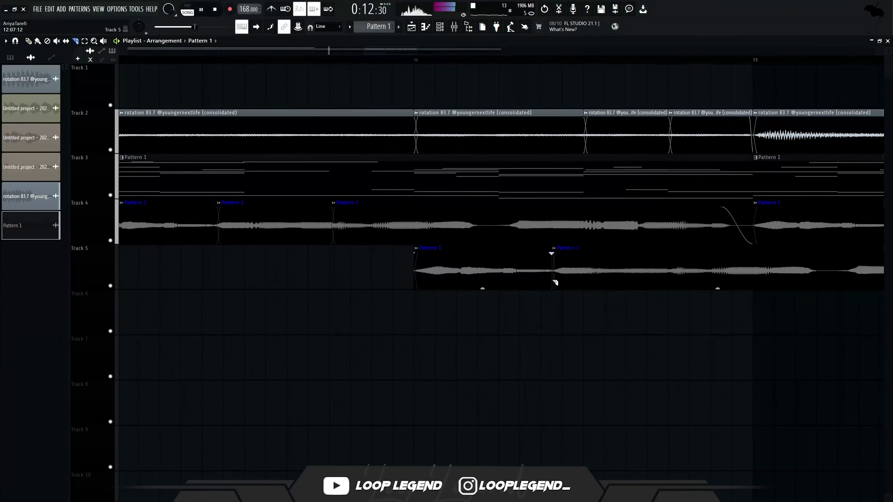
Trim the Track 5 clip to run from about step 7 of bar 12 to the start of bar 13.
right_click(527, 281)
scroll(504, 298, "down", 2)
left_click(641, 287)
right_click(664, 273)
scroll(652, 332, "down", 3)
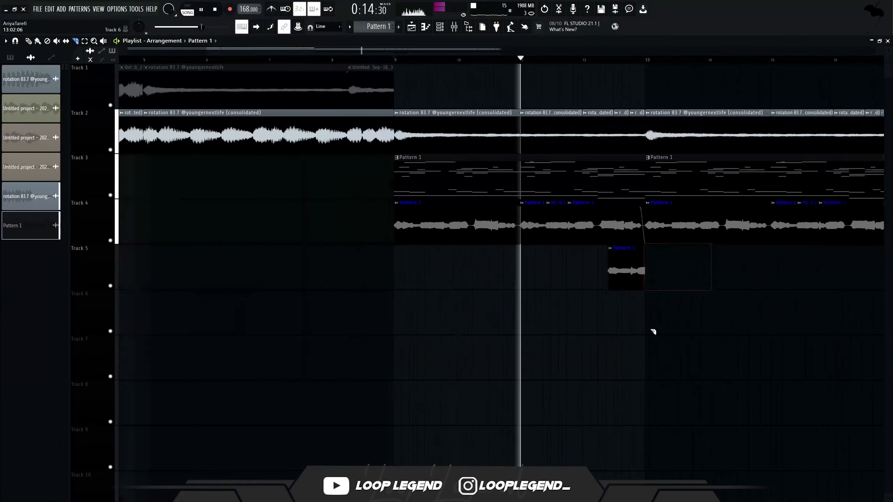
scroll(642, 303, "up", 2)
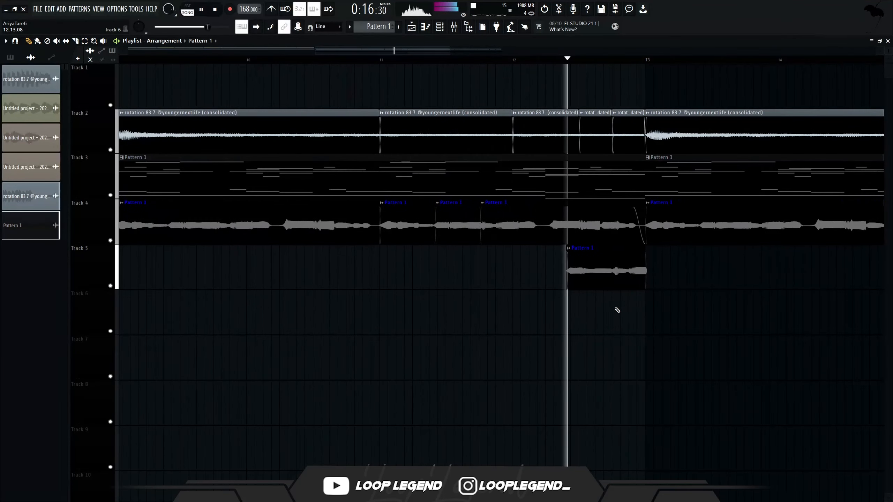
Solo Track 5, cut its clip to four steps from 12:09 and repeat that slice once directly after it.
right_click(111, 286)
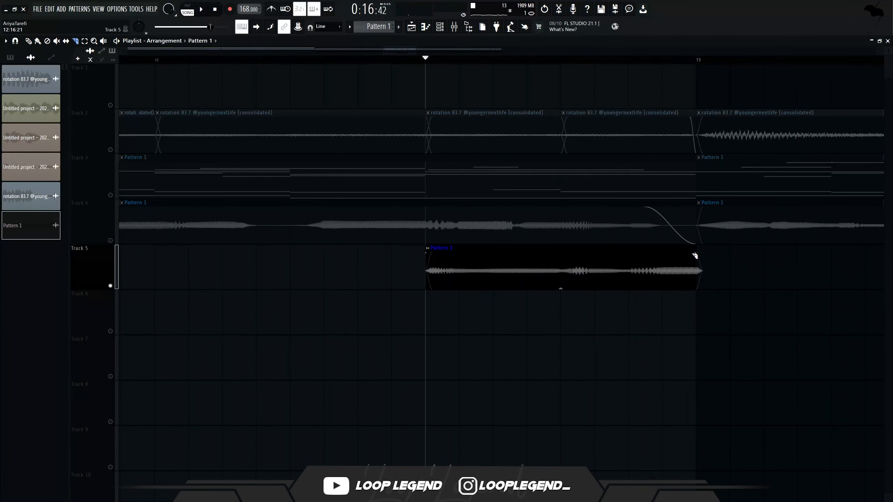
left_click_drag(695, 253, 449, 274)
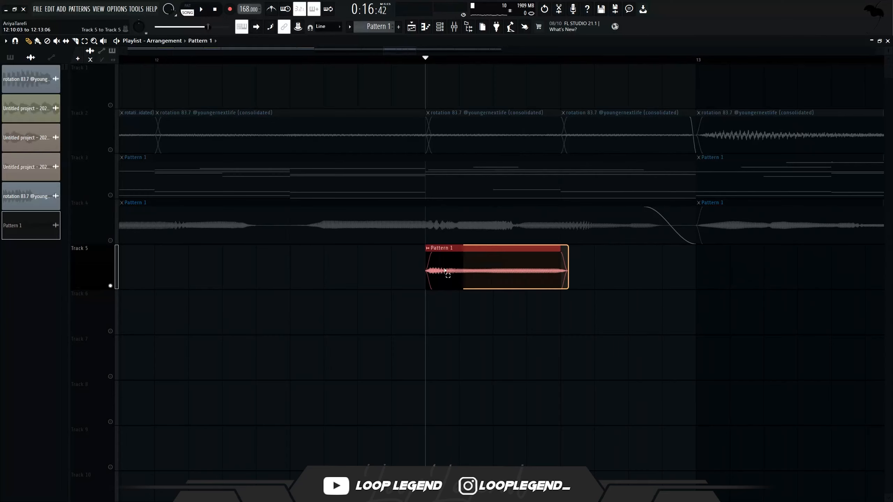
key("ctrl+b")
Move the two Track 5 slices about three steps earlier in bar 12.
key("space")
scroll(450, 271, "down", 3)
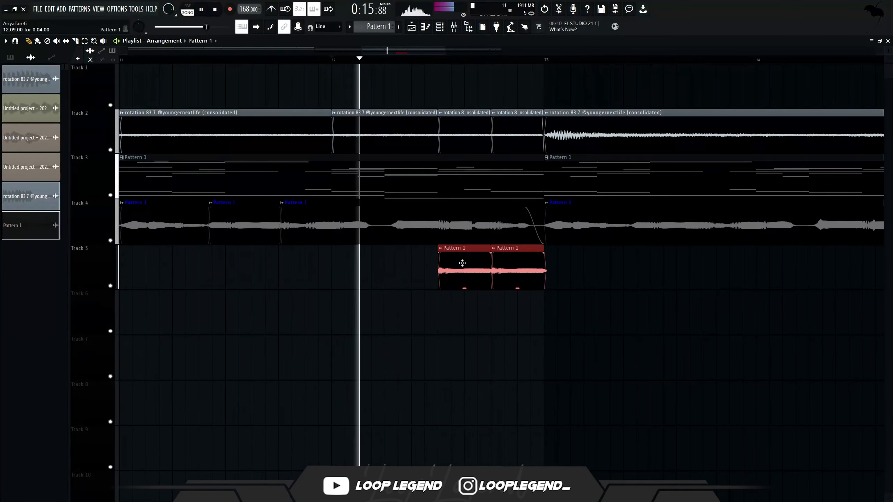
left_click_drag(461, 261, 419, 262)
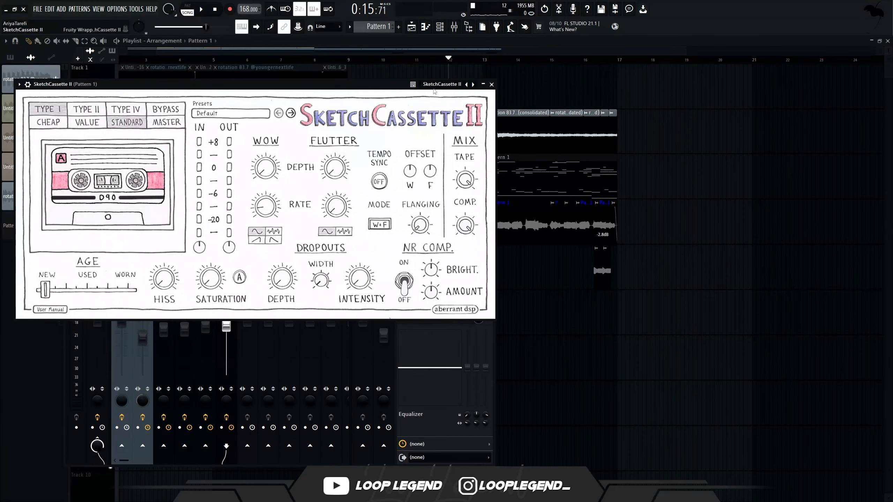
Load preset 02 in SketchCassette II on the Pattern 1 insert, audition it and close the plugin.
left_click(444, 120)
key("space")
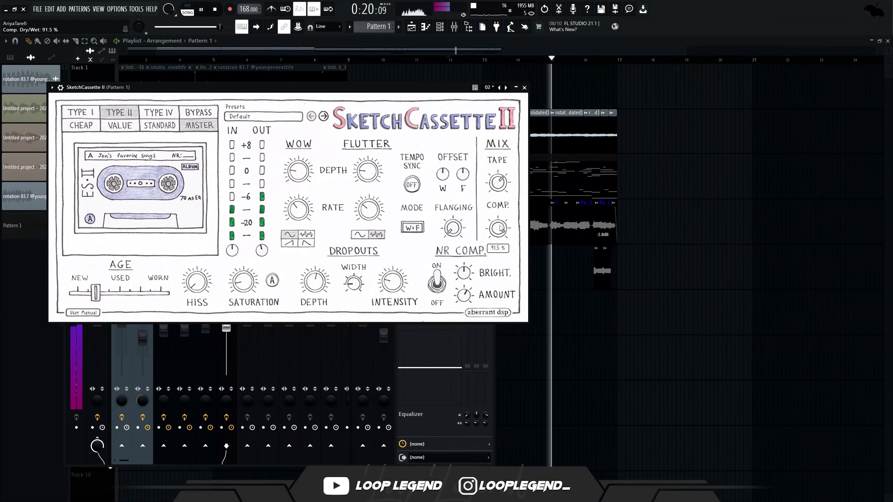
left_click(524, 88)
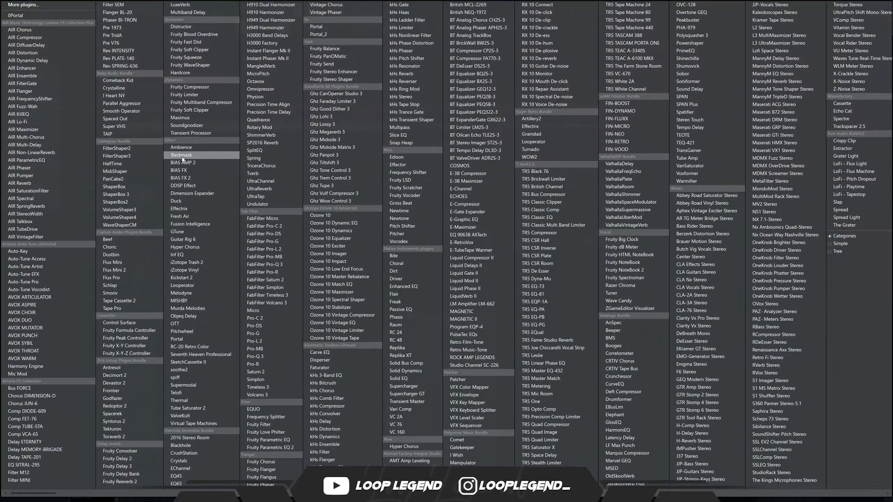
Add Backmask to the rotation 83.7 (consolidated) insert and create an automation clip for its mix level.
left_click(182, 156)
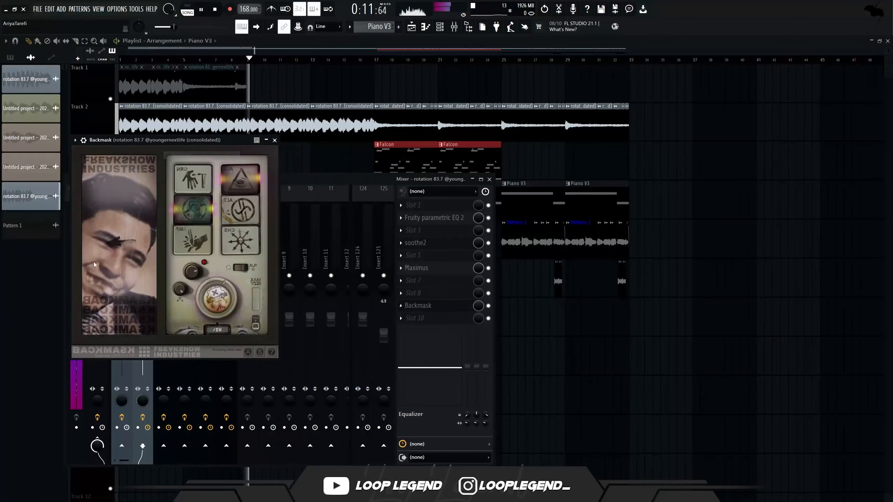
right_click(478, 308)
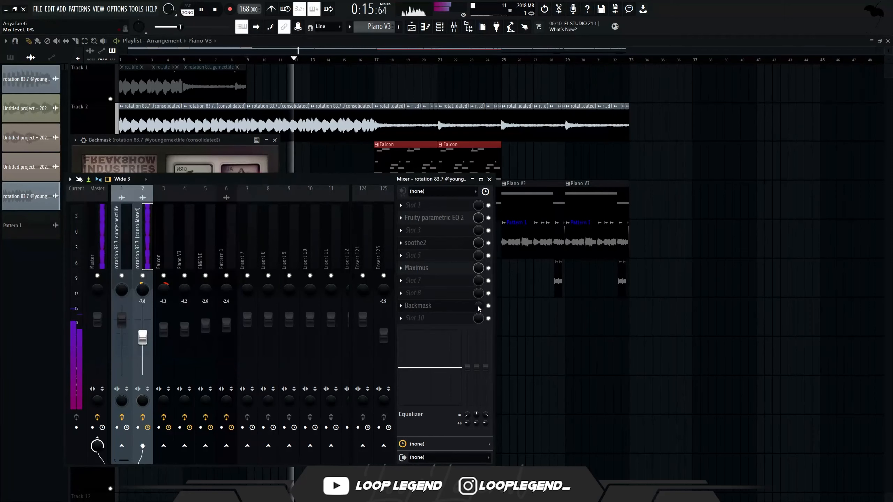
left_click(499, 331)
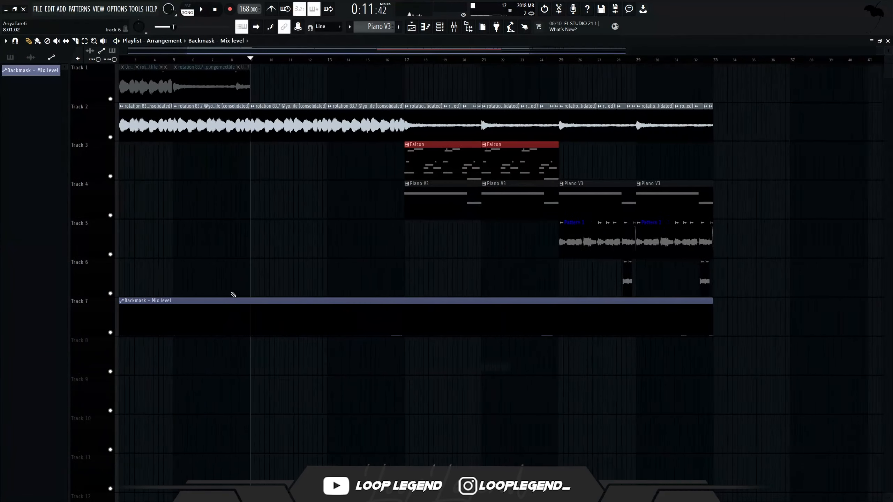
Shape the Backmask mix level automation to jump to full at bar 9 and drop back to zero at bar 17.
scroll(233, 295, "up", 3)
right_click(273, 334)
right_click(273, 306)
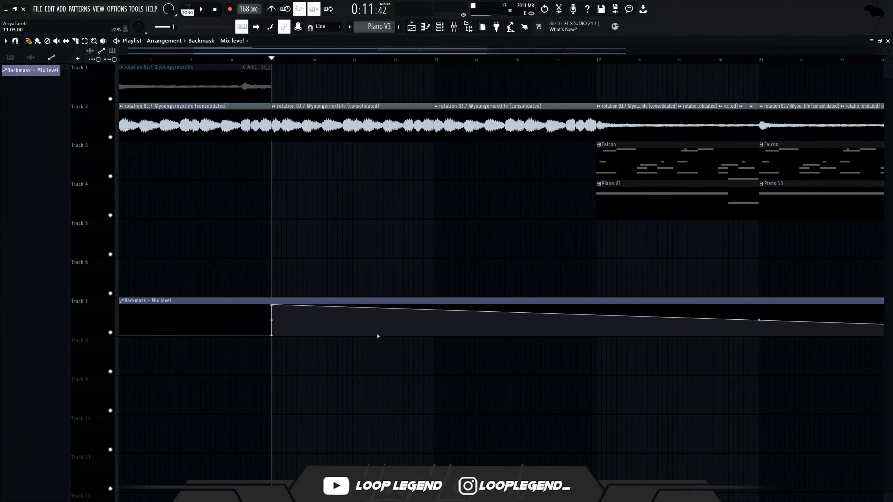
key("space")
right_click(599, 319)
left_click_drag(599, 318, 600, 281)
right_click(599, 333)
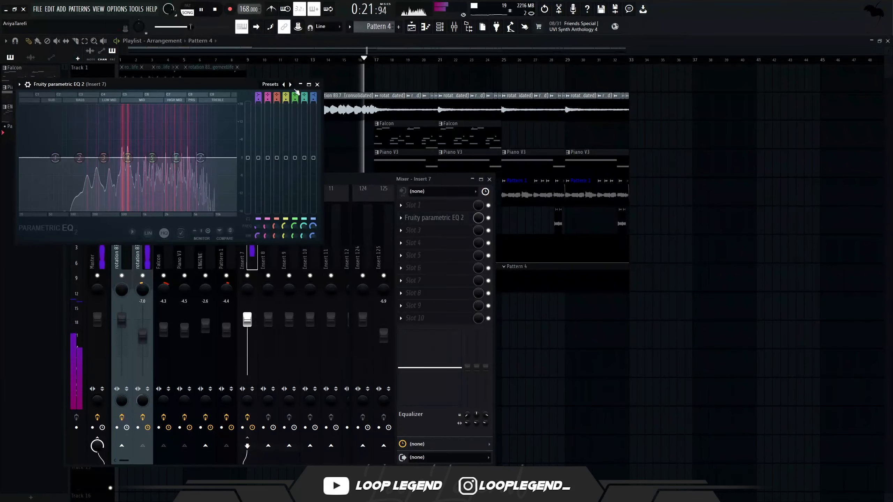
Switch the Fruity parametric EQ 2 on Insert 7 to its next preset.
left_click(291, 85)
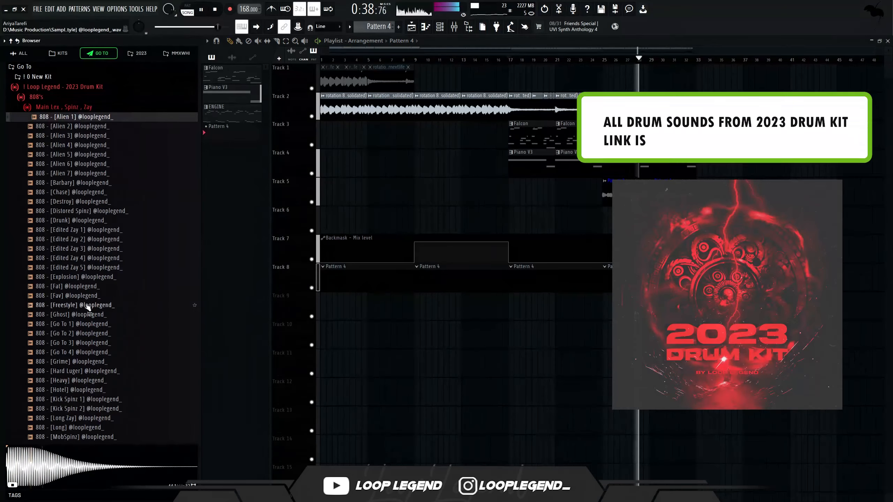
Open the 808 - [Go To 3] sample from the 2023 Drum Kit's 808's folder in a new channel.
scroll(98, 251, "down", 3)
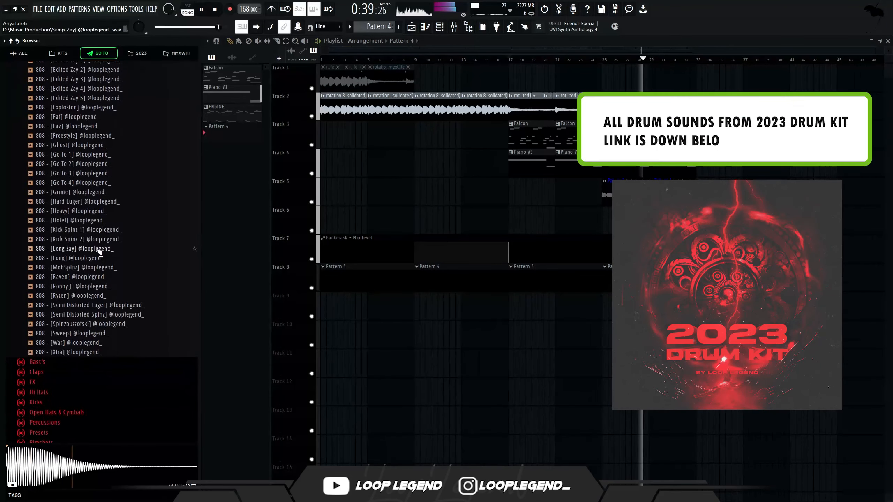
left_click(104, 173)
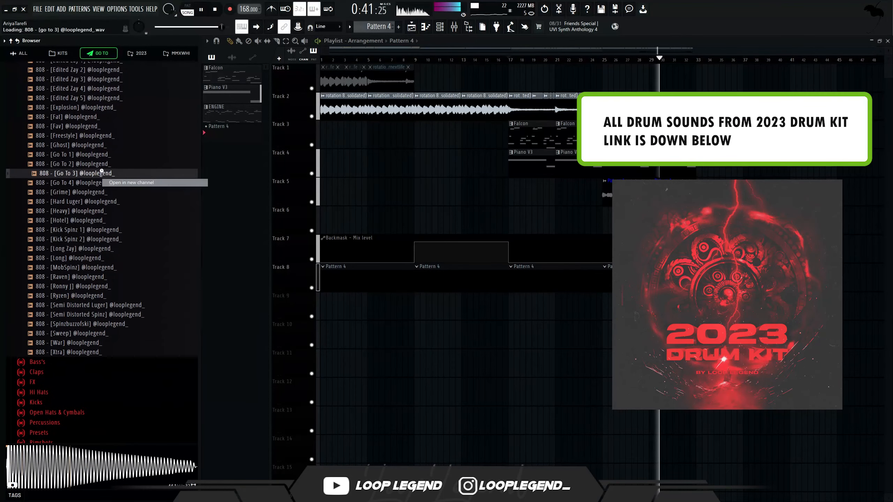
Draw A#4 hits for the 808 - [Go To 3] channel across bars 1 to 3 and route it to mixer insert 8.
left_click(116, 182)
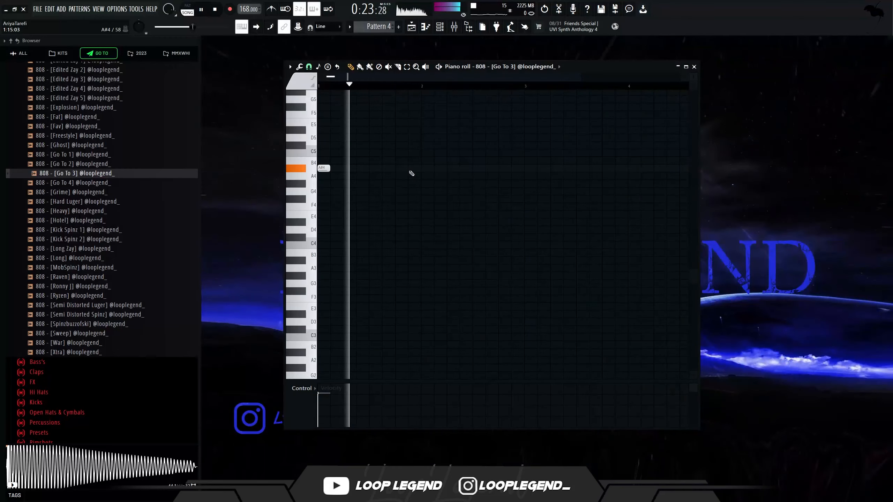
key("space")
right_click(427, 168)
key("space")
left_click(414, 169)
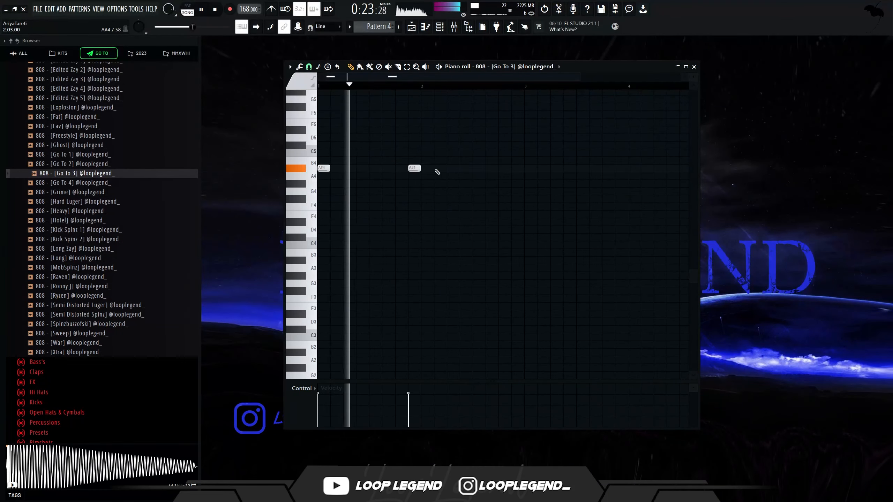
left_click(453, 169)
left_click_drag(459, 390, 140, 202)
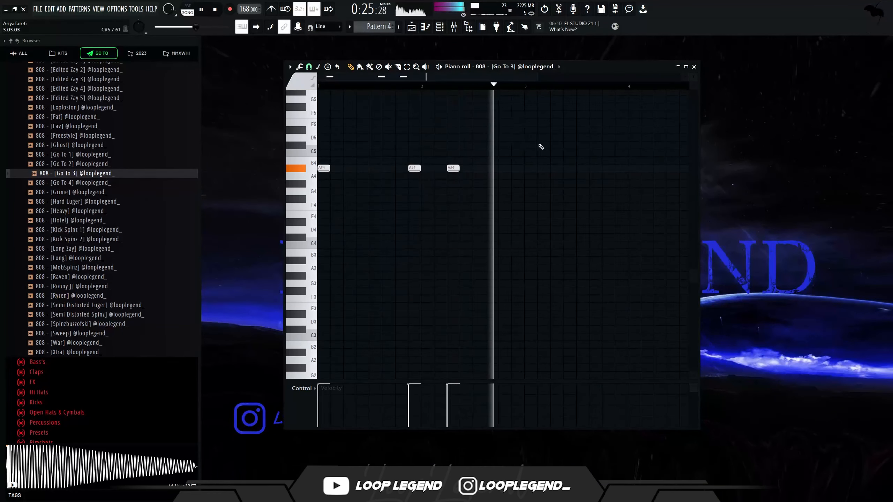
left_click(530, 169)
scroll(544, 176, "down", 2)
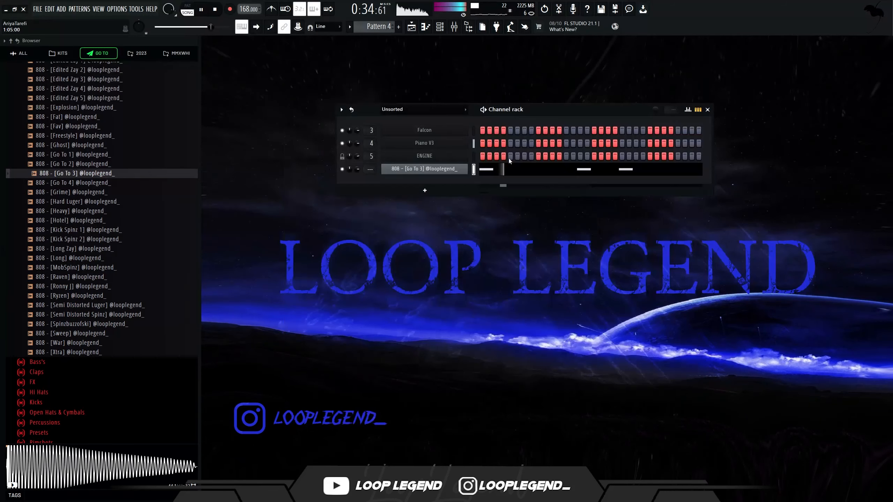
key("F9")
left_click_drag(475, 358, 475, 360)
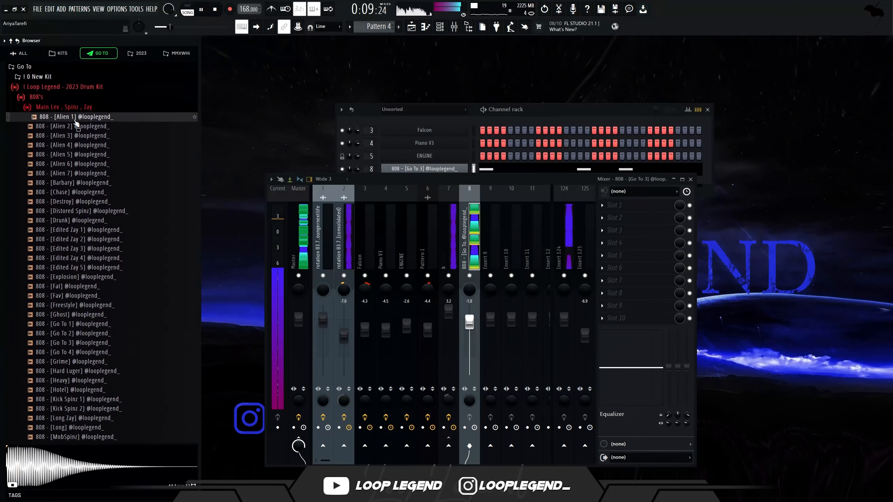
Open the 808 - [Alien 2] sample in a new channel and set its Cut and By groups to 4.
left_click(79, 129)
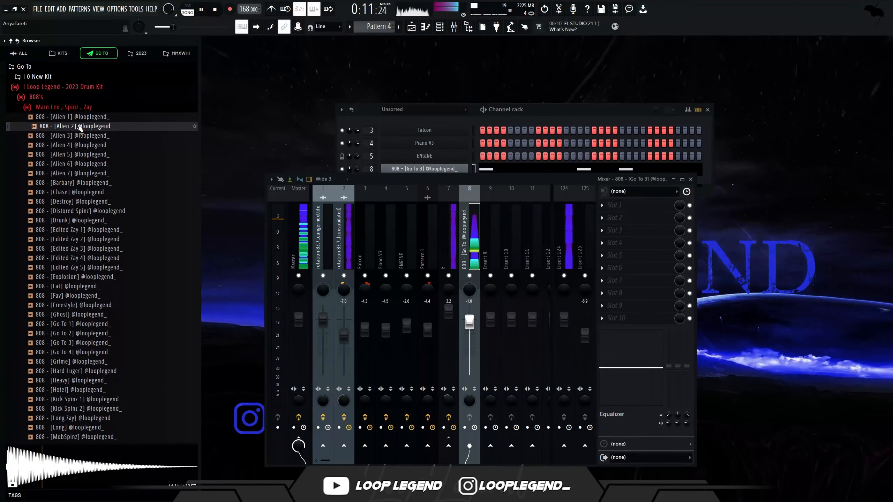
right_click(79, 128)
left_click(105, 137)
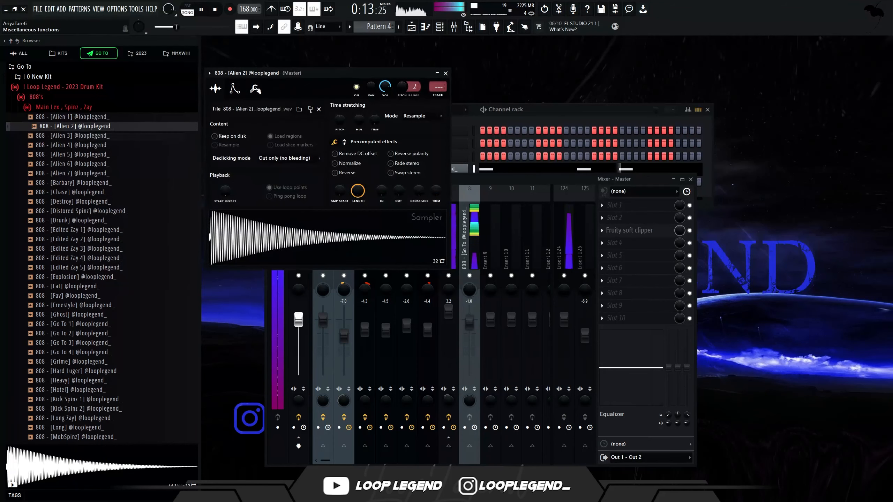
left_click(255, 89)
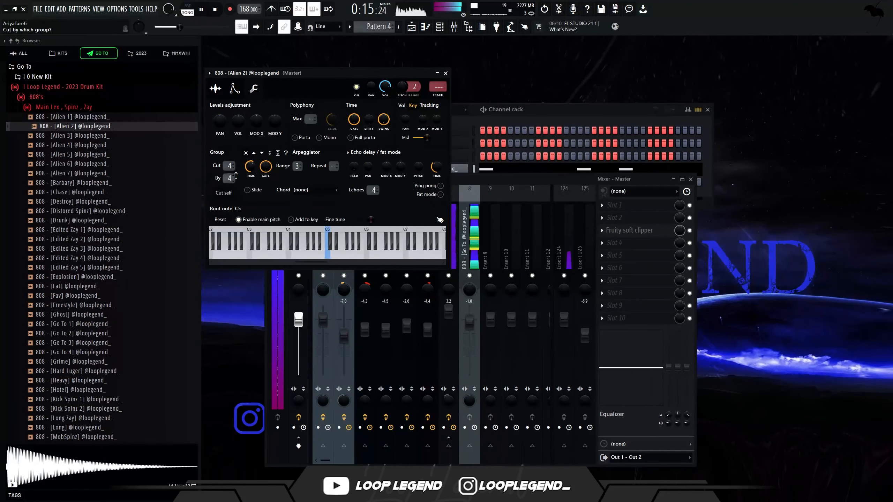
Draw F#5 notes for 808 - [Alien 2] in bar 4: one on beat 2 and three consecutive half-beat notes closing the bar.
key("F7")
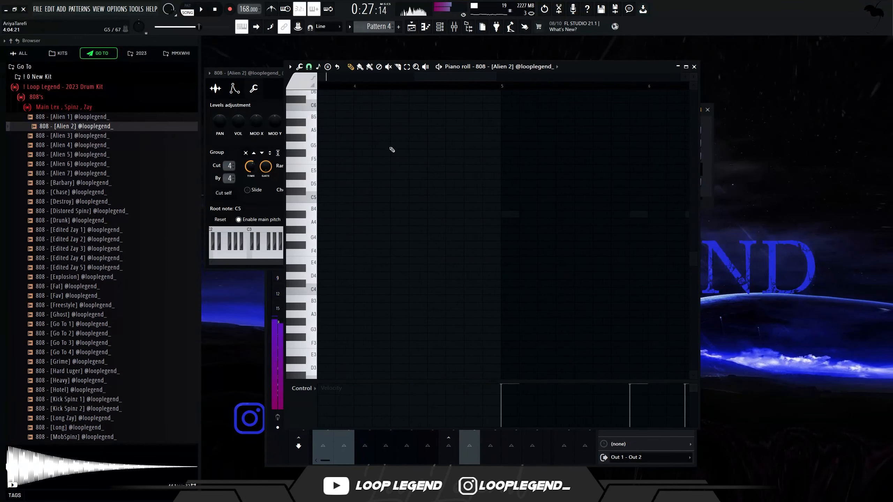
left_click(358, 130)
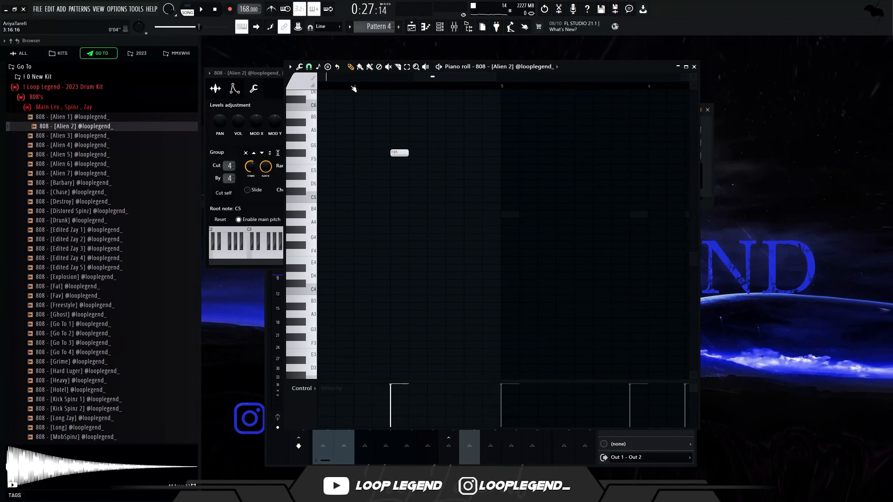
key("space")
left_click(454, 153)
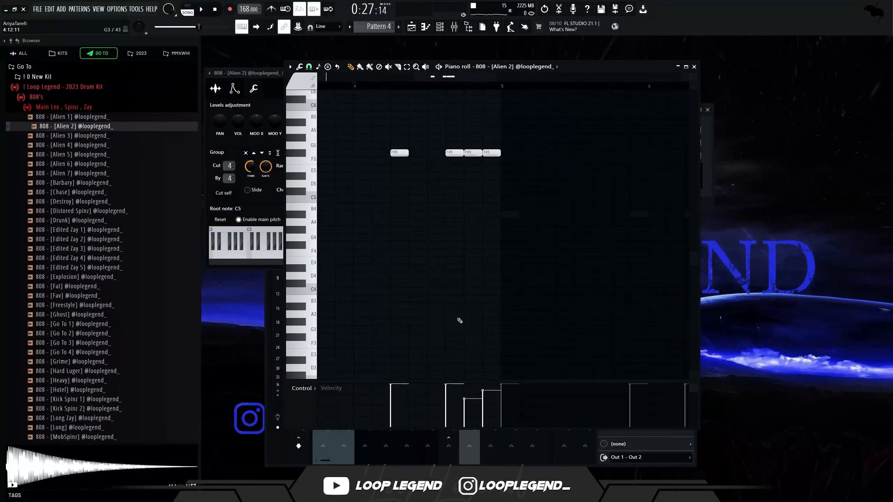
Set the piano roll snap to 1/2 step and turn the first of the three closing F#5 notes into two short hits.
left_click(308, 66)
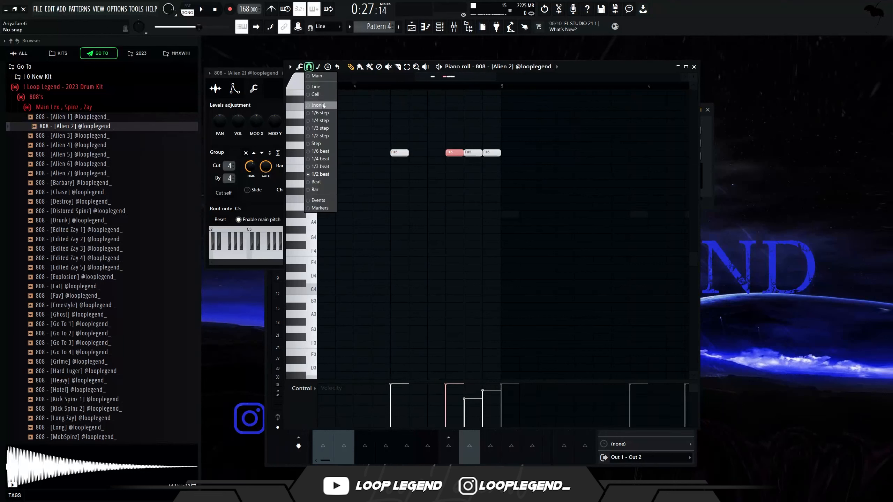
left_click(323, 137)
key("space")
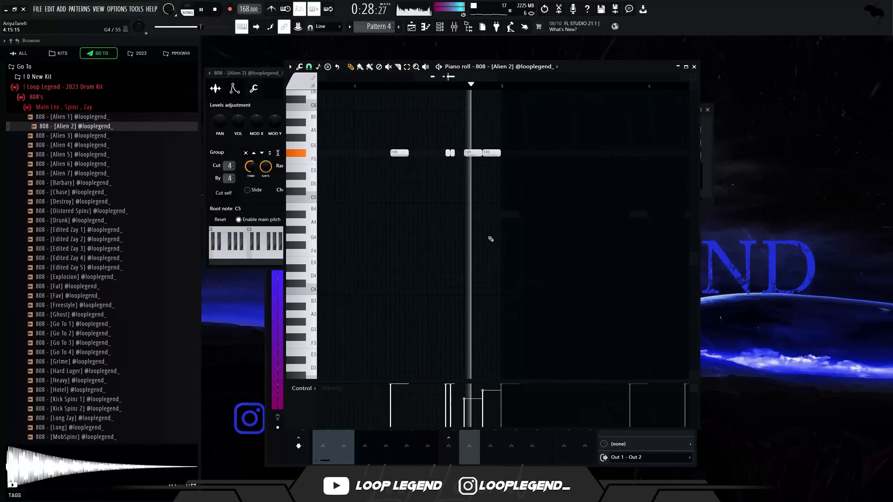
scroll(488, 238, "up", 4)
scroll(457, 260, "down", 5)
key("space")
scroll(422, 169, "up", 3)
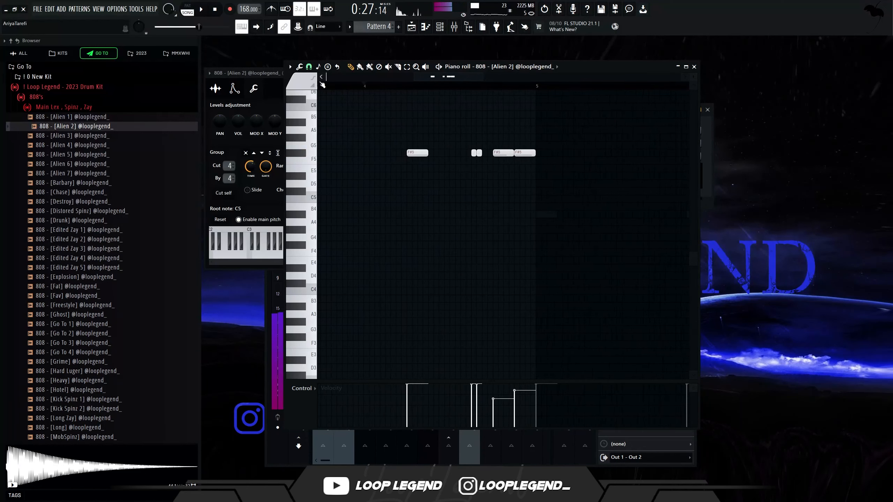
Add an A#4 note under the last note of bar 4 and copy the whole 808 phrase into bar 8.
left_click(515, 213)
key("space")
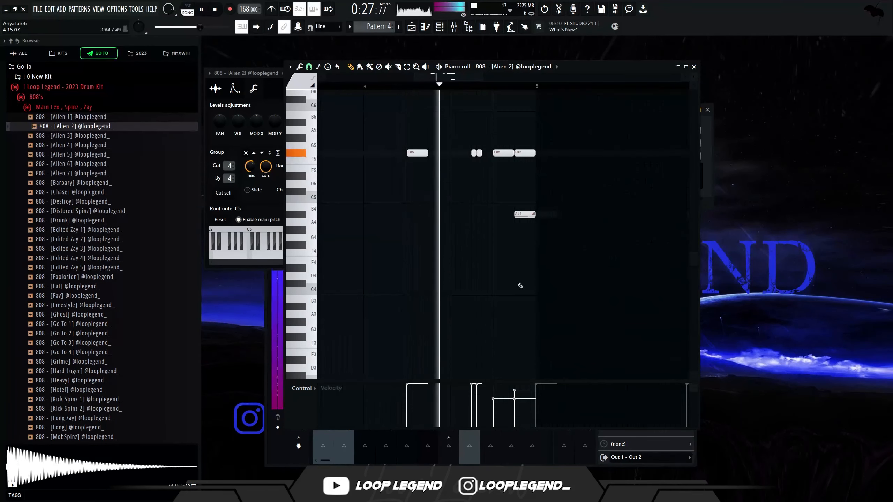
scroll(494, 303, "down", 4)
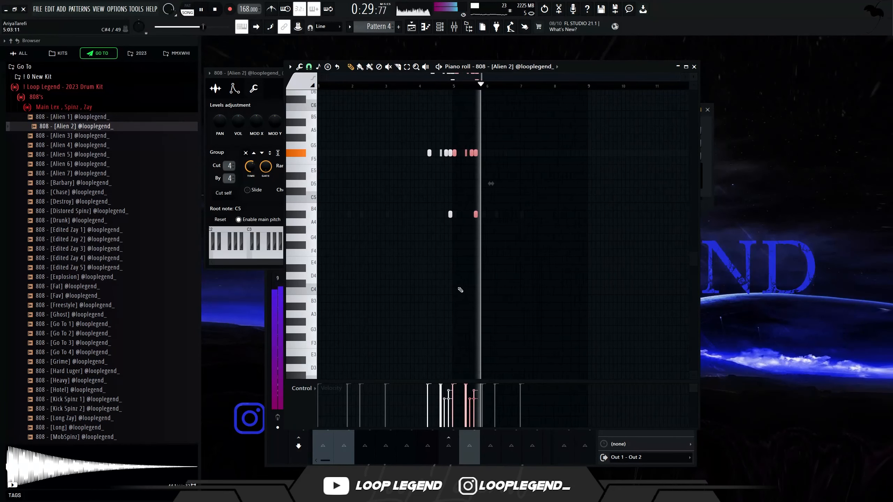
left_click_drag(477, 158, 586, 159)
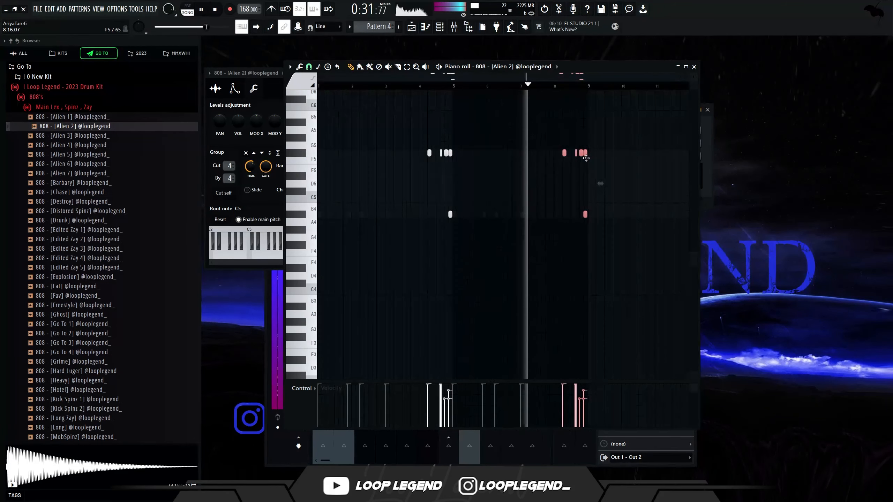
scroll(586, 158, "up", 5)
left_click(309, 67)
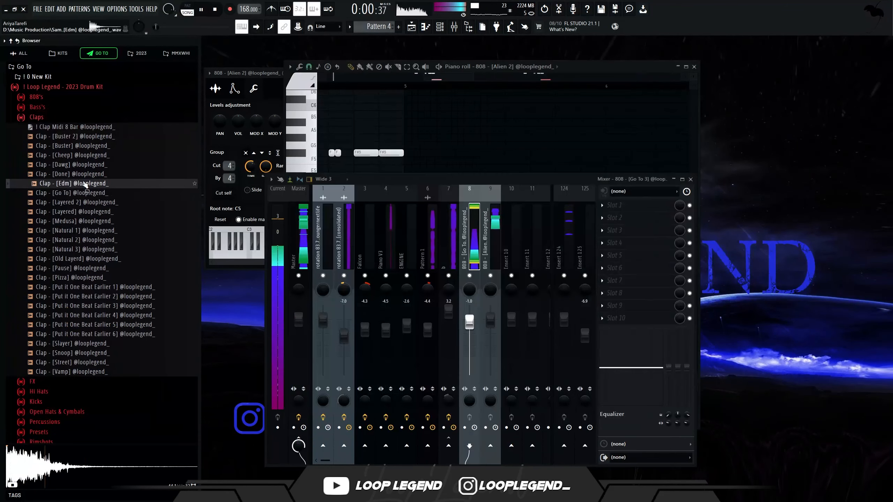
Audition claps from the drum kit and open Clap - [Cheep] in a new channel.
left_click(75, 174)
left_click(79, 156)
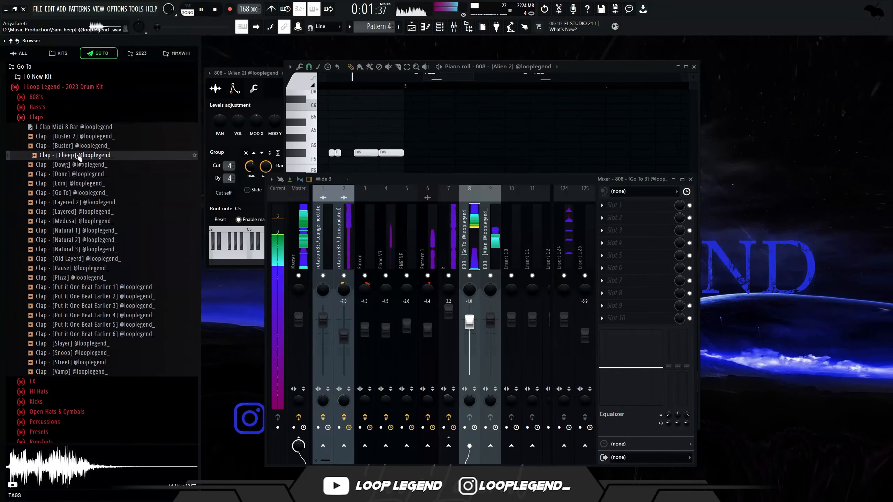
right_click(78, 156)
left_click(92, 165)
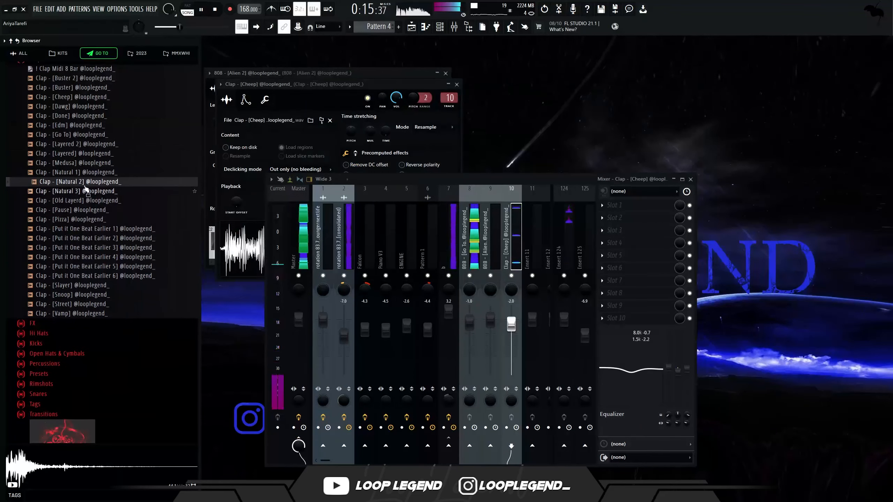
Open the Clap - [Natural 3] sample in a new channel.
left_click(85, 191)
right_click(85, 191)
left_click(92, 200)
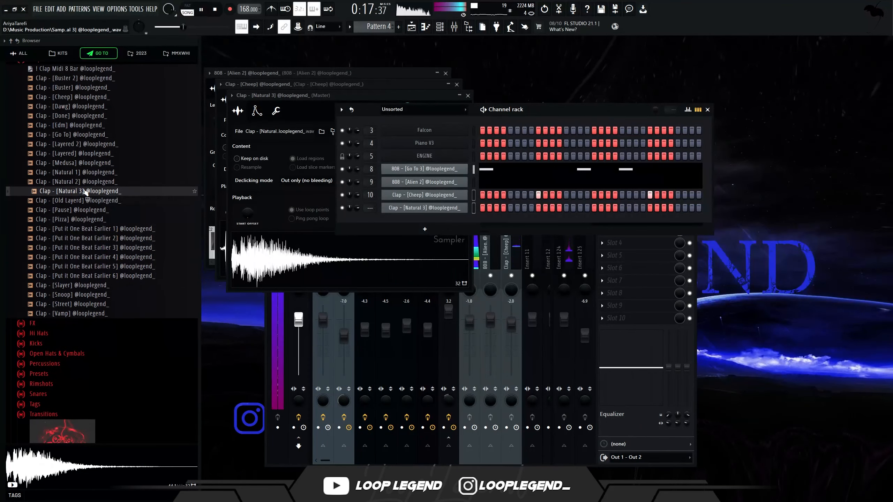
Lower the Clap - [Natural 3] hits to C3 in the piano roll.
right_click(401, 207)
left_click(388, 215)
key("ctrl+Down")
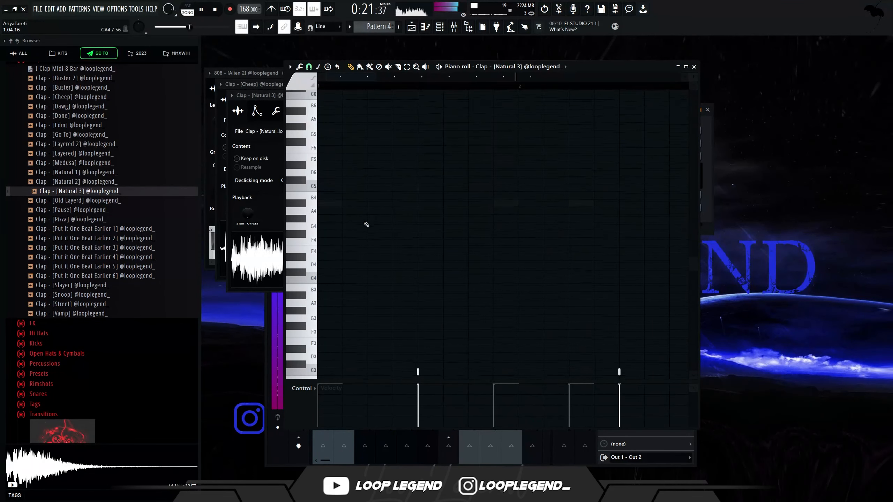
scroll(427, 215, "down", 4)
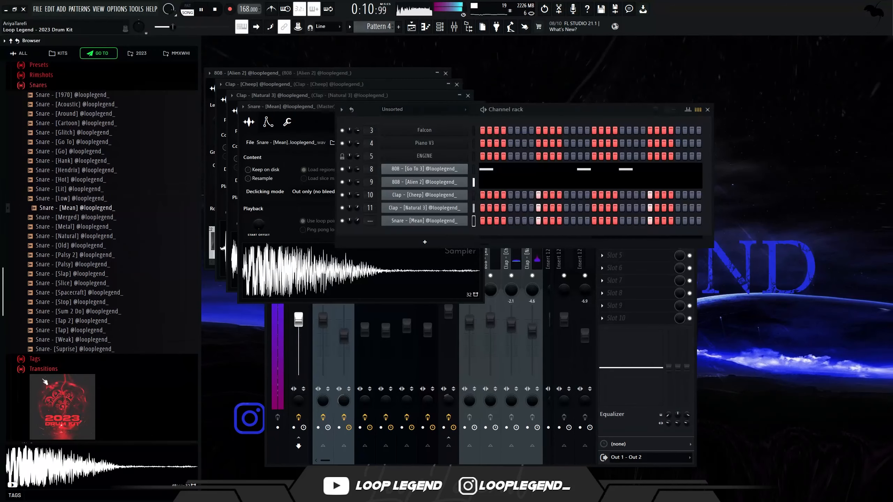
Replace the Snare - [Mean] sample with Snare- [Suprise] and route the clap and snare inserts to mixer insert 13.
right_click(77, 352)
left_click(148, 331)
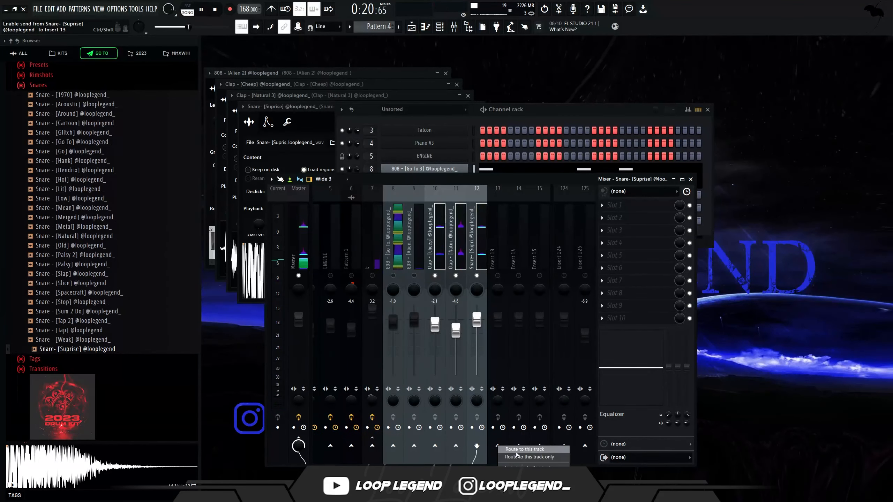
left_click(497, 260)
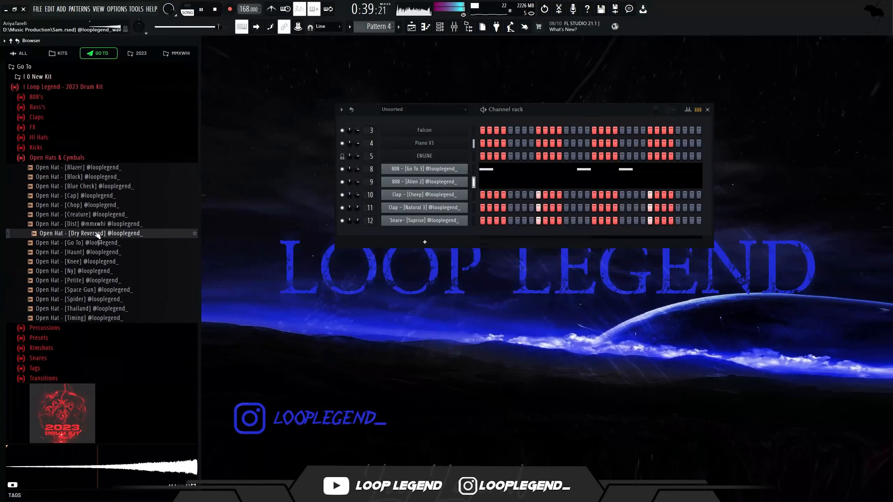
Add Open Hat - [Dry Reversed] as a new channel and place hits on beats 2 and 3 of the first two bars.
left_click_drag(101, 235, 397, 243)
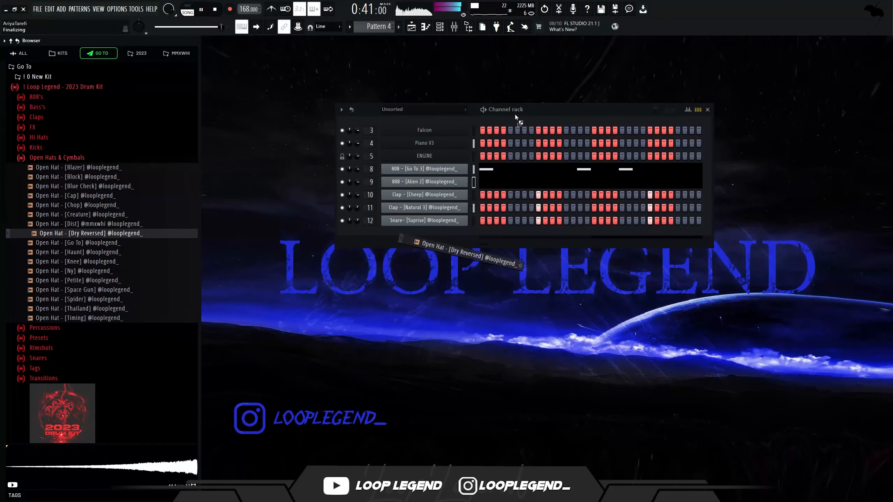
left_click_drag(515, 114, 455, 115)
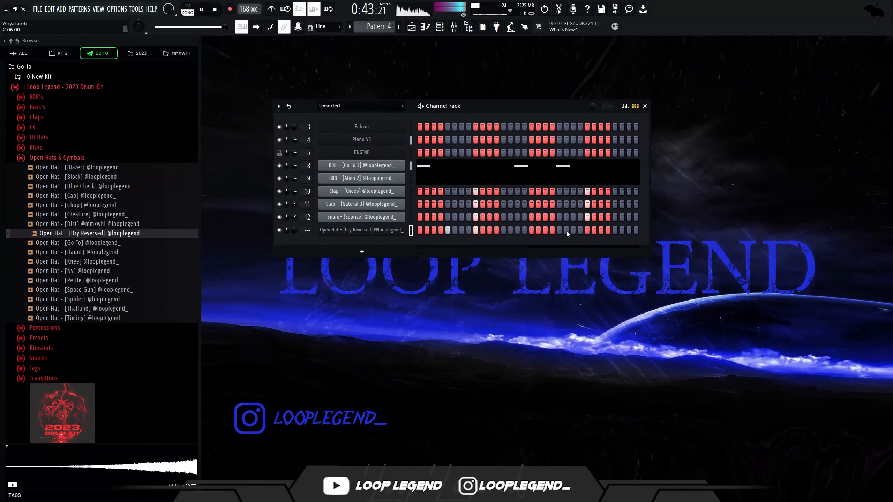
left_click(585, 232)
Lower the velocity of the open hat's beat 3 hits and delete the pair of hits in bar 1.
key("F7")
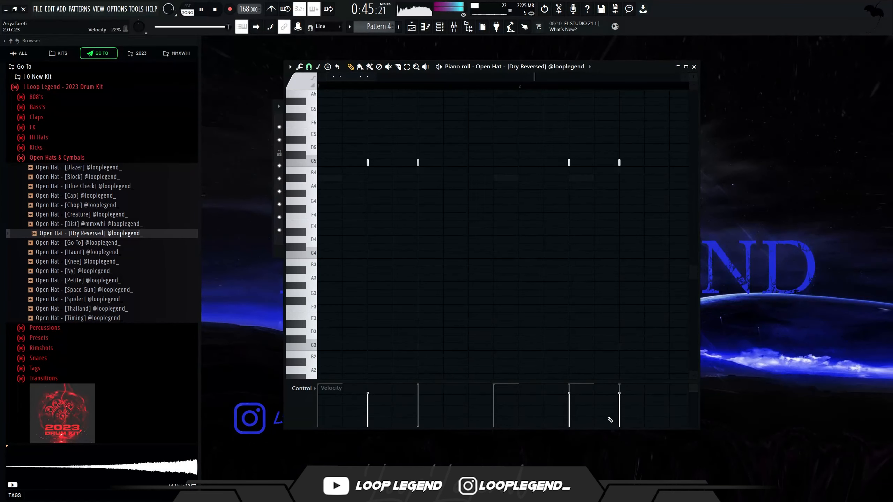
key("space")
scroll(413, 313, "down", 3)
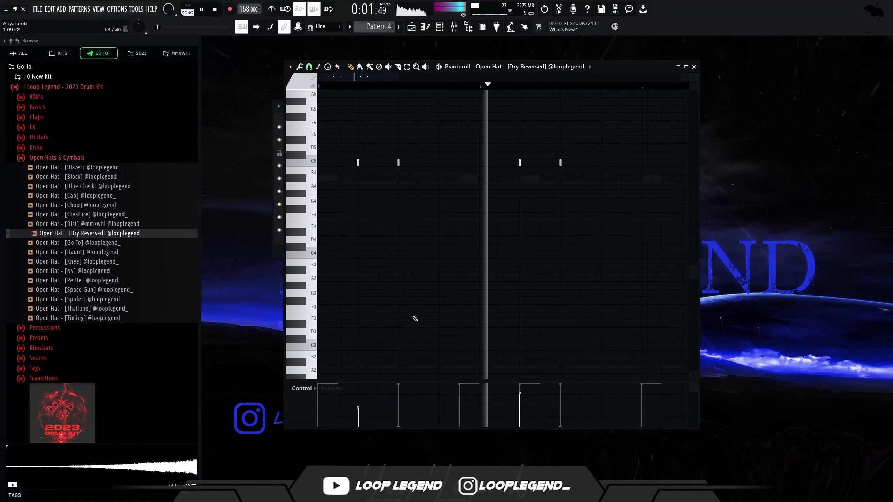
left_click_drag(390, 136, 327, 219)
key("Delete")
scroll(434, 180, "down", 3)
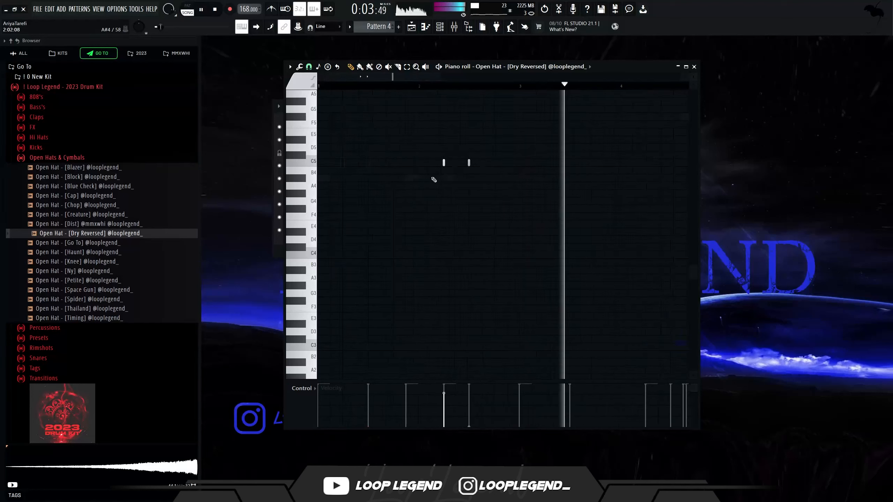
Copy the open hat pair from bar 2 to bar 6 and lengthen the hits to half a beat.
key("ctrl+a")
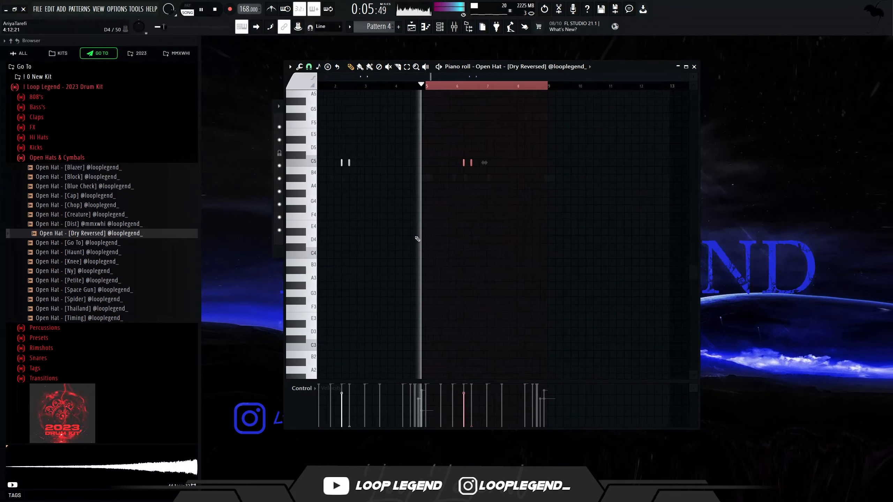
scroll(420, 258, "up", 3)
scroll(420, 258, "up", 3)
left_click_drag(417, 259, 515, 221)
key("ctrl+q")
scroll(486, 215, "down", 3)
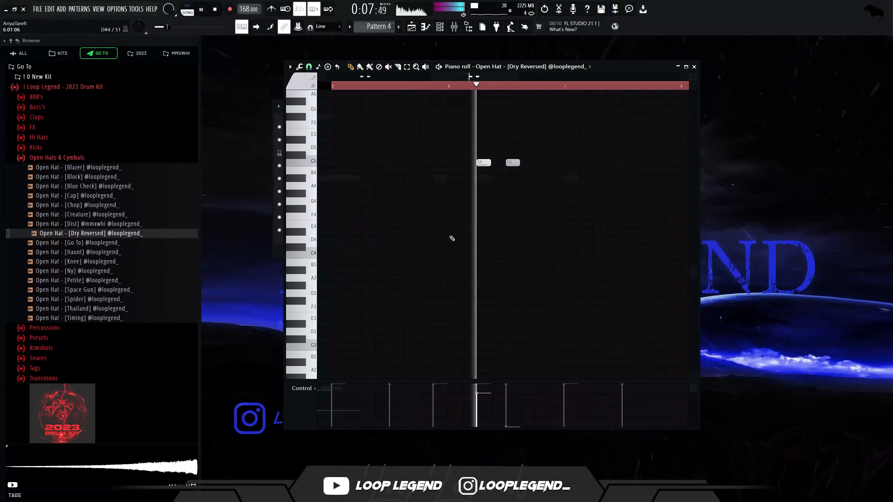
Enable Cut itself for the Open Hat - [Dry Reversed] channel and play the pattern from bar 6.
key("F7")
right_click(401, 230)
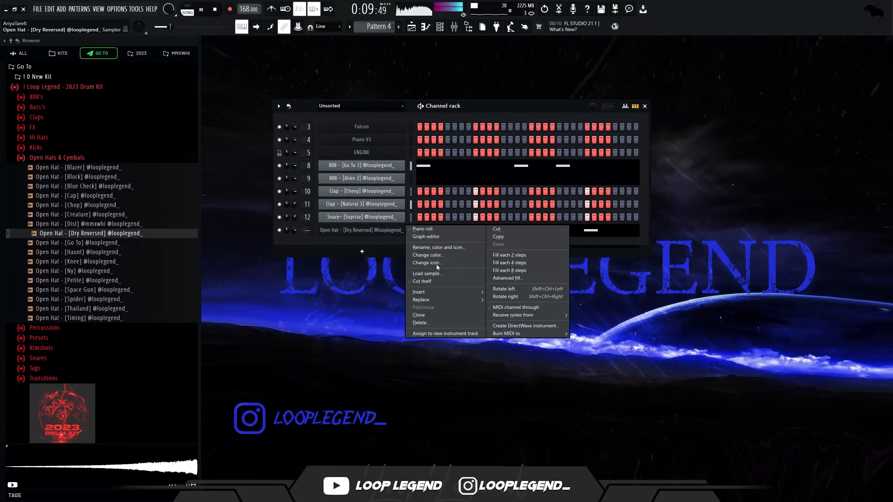
left_click(443, 282)
key("F7")
left_click(515, 86)
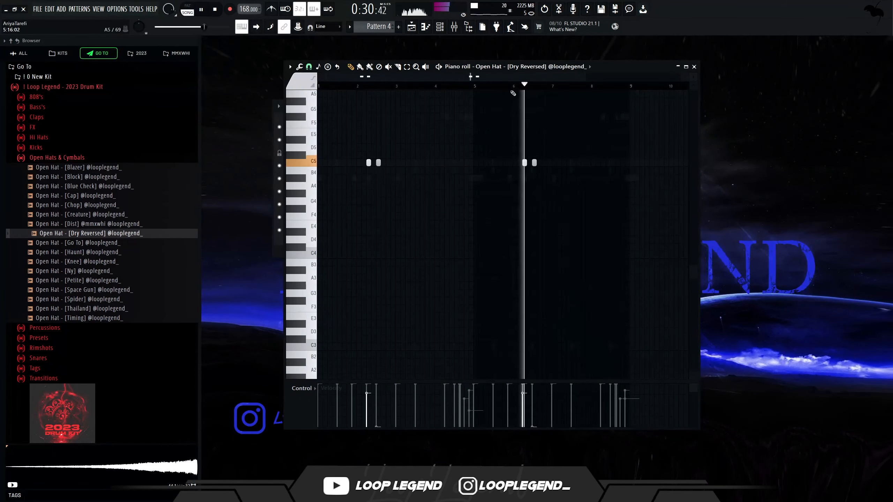
scroll(584, 169, "down", 2)
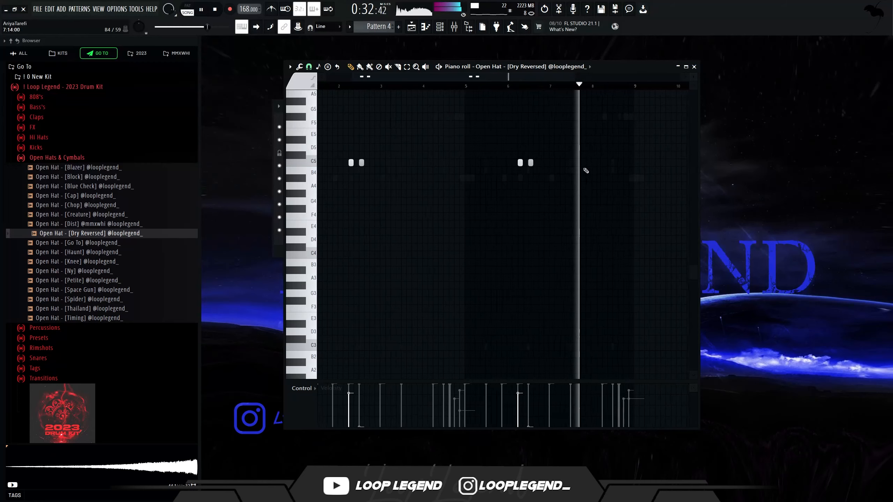
Duplicate all Open Hat - [Dry Reversed] hits two bars onward so the pairs also fall in bars 4 and 8.
key("ctrl+a")
scroll(329, 200, "up", 2)
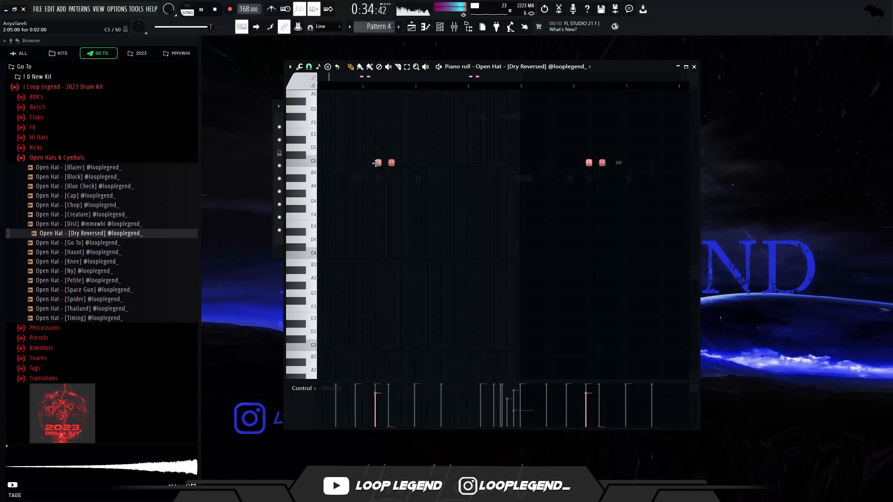
left_click_drag(377, 162, 458, 163)
scroll(458, 163, "up", 4)
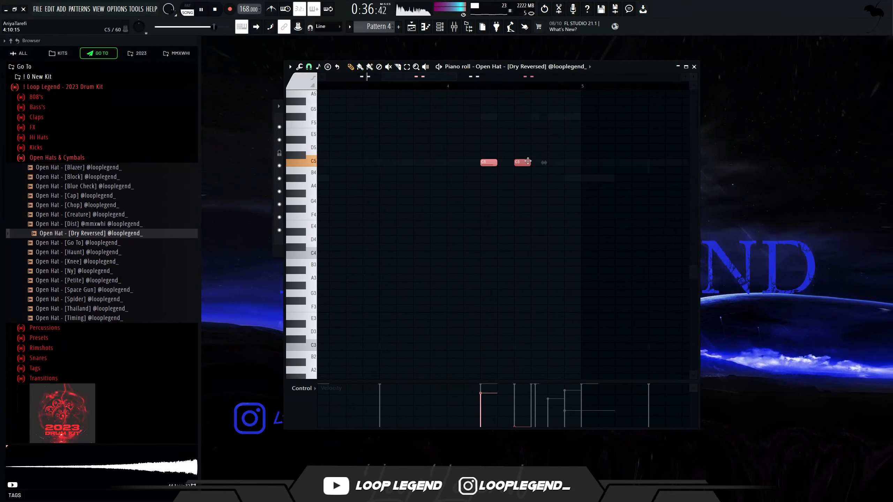
left_click_drag(528, 161, 528, 171)
scroll(494, 179, "down", 6)
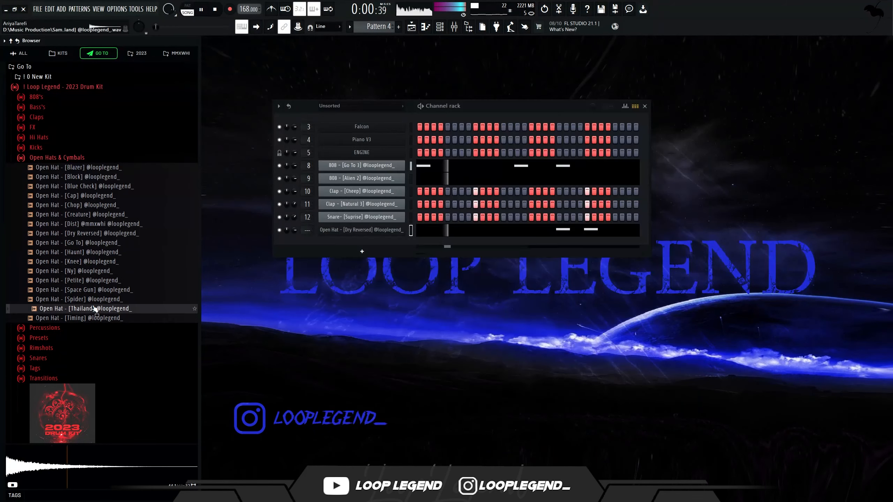
Add Open Hat - [Thailand] as a new channel and place hits on steps 1 and 15 of bar 1.
left_click_drag(99, 312, 415, 248)
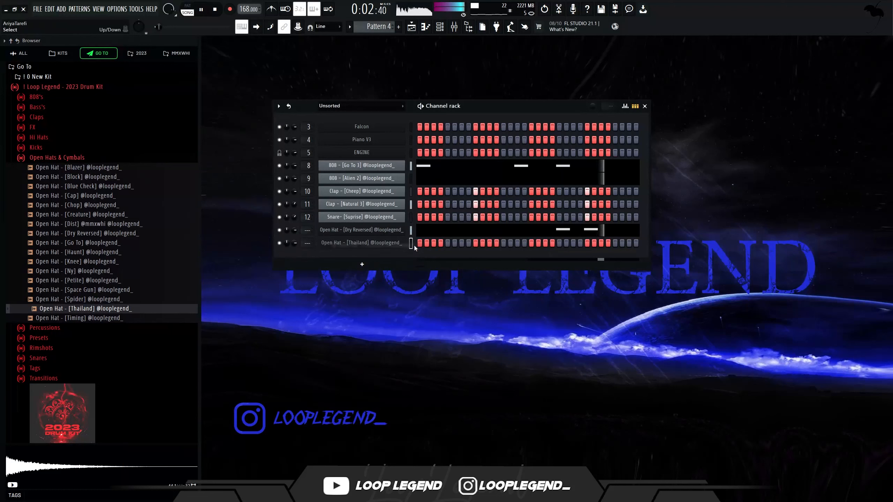
left_click(517, 244)
key("F7")
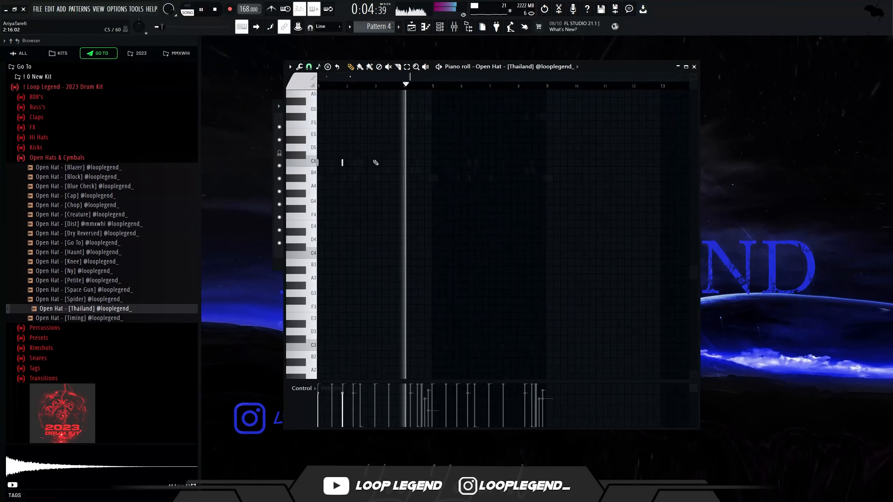
Select the Thailand open hat hit near the end of bar 1 and transpose it down four semitones.
left_click_drag(378, 152, 331, 175)
key("shift+Down")
key("shift+Down")
key("shift+Down")
key("shift+Down")
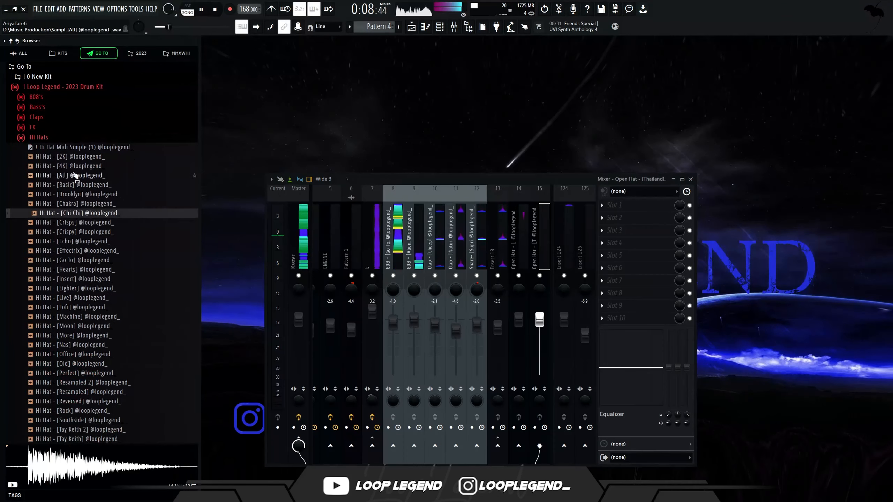
Add Hi Hat - [Atl] as a new channel and load the ! Hi Hat Midi Simple (1) pattern into its piano roll.
left_click(73, 175)
right_click(79, 148)
left_click(86, 154)
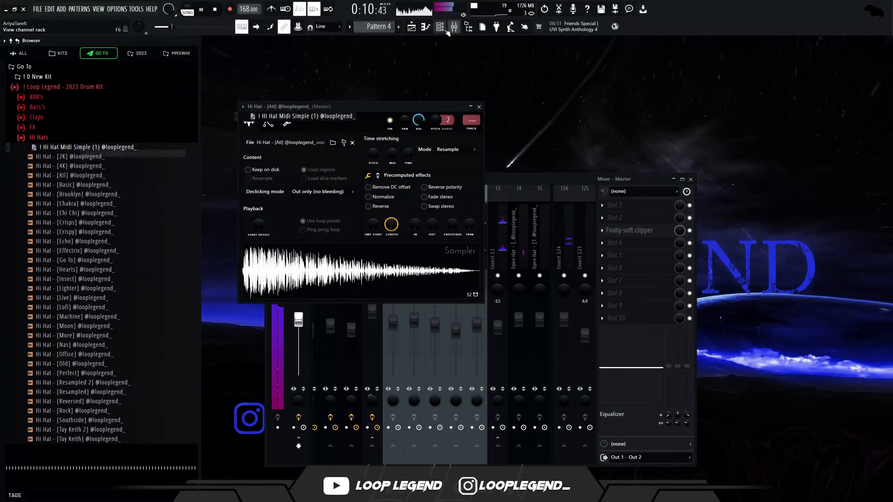
left_click(427, 27)
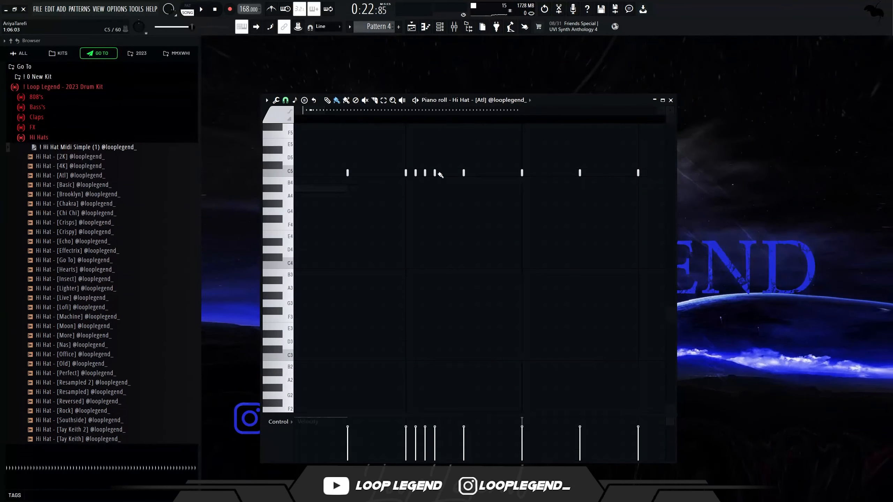
Lower the hi hat roll on beat 2 of bar 1 to F#4 and check it in playback.
left_click_drag(428, 179, 388, 181)
key("space")
key("space")
Lower the hi hat hits on steps 3 and 7 of bar 2 to E4 and C#4.
scroll(492, 176, "down", 2)
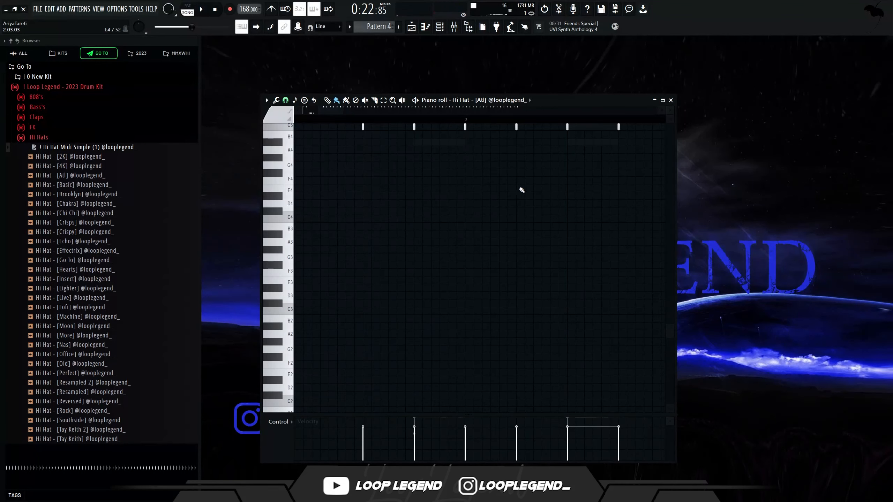
scroll(589, 181, "down", 3)
scroll(597, 185, "up", 3)
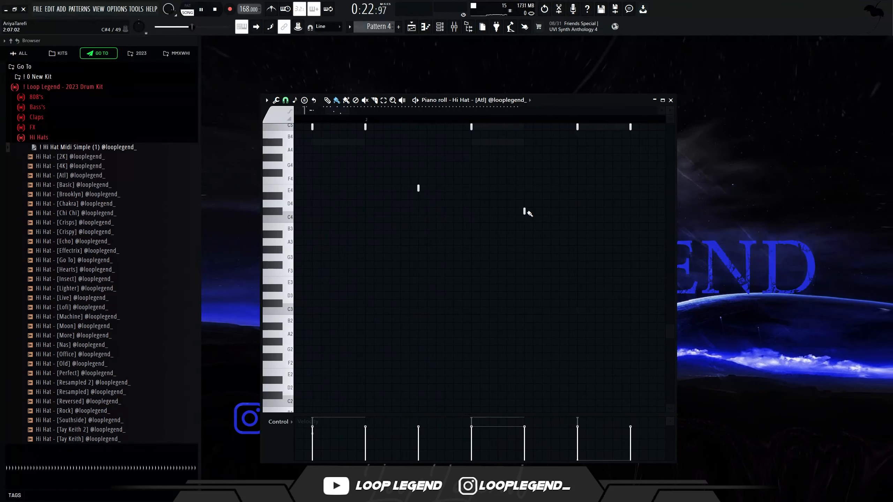
Paint a hi hat roll on beat 4 of bar 2 and continue it with lower hits at G4 and G#4.
scroll(541, 215, "down", 4)
scroll(592, 221, "up", 4)
left_click_drag(535, 152, 511, 154)
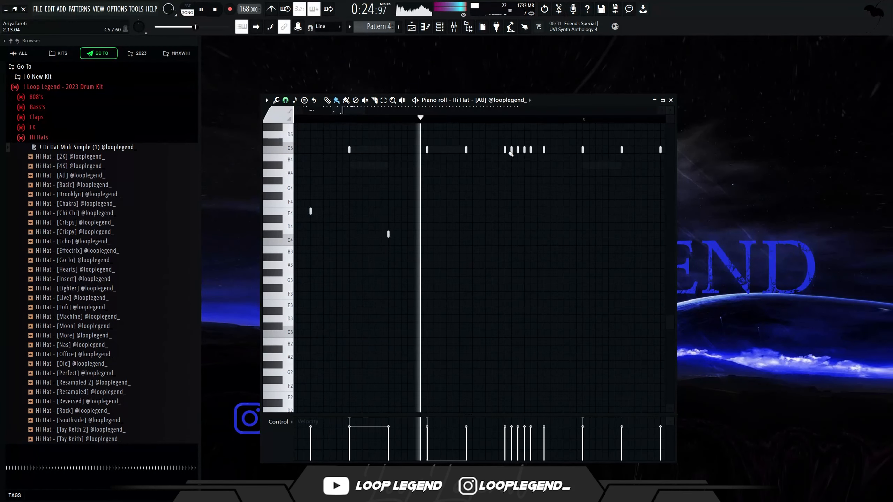
key("space")
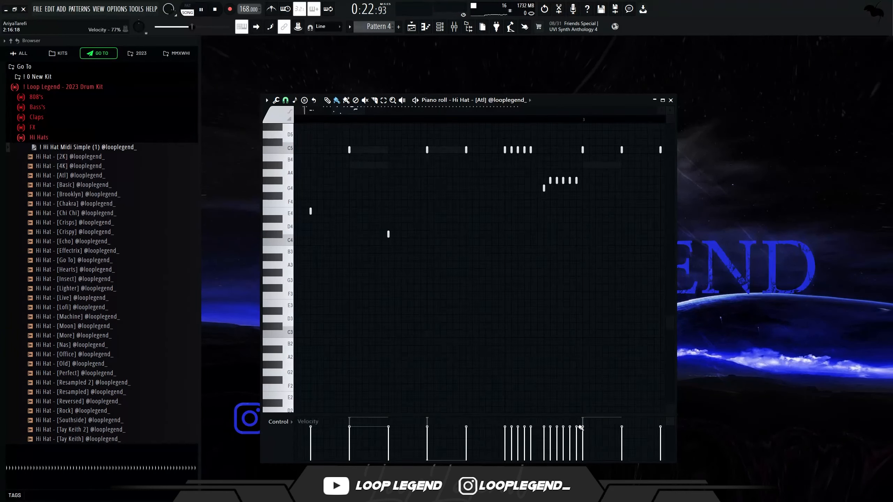
Select the lower-pitched hi hat roll at the end of bar 2 and ramp its velocities downward.
scroll(353, 372, "down", 2)
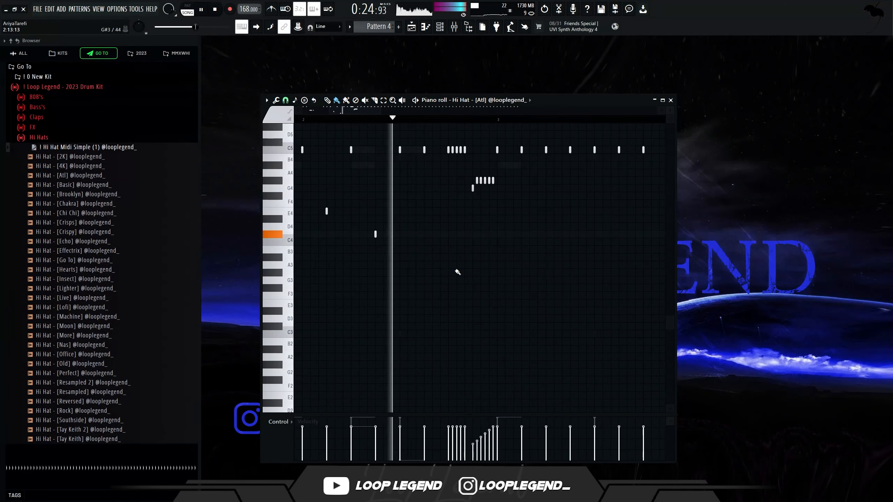
scroll(473, 246, "up", 3)
left_click_drag(545, 170, 456, 225)
scroll(450, 411, "down", 3)
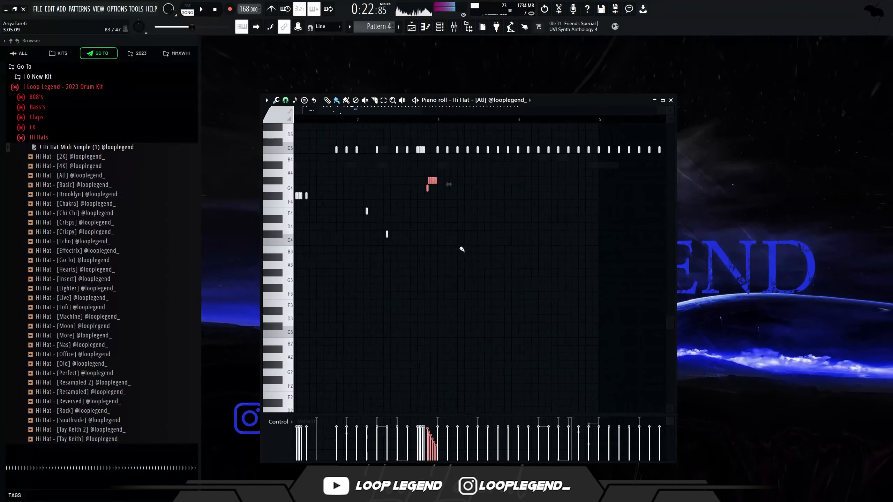
Undo the new hi hat roll in bar 3 and set the piano roll snap to 1/6 beat.
scroll(563, 148, "up", 4)
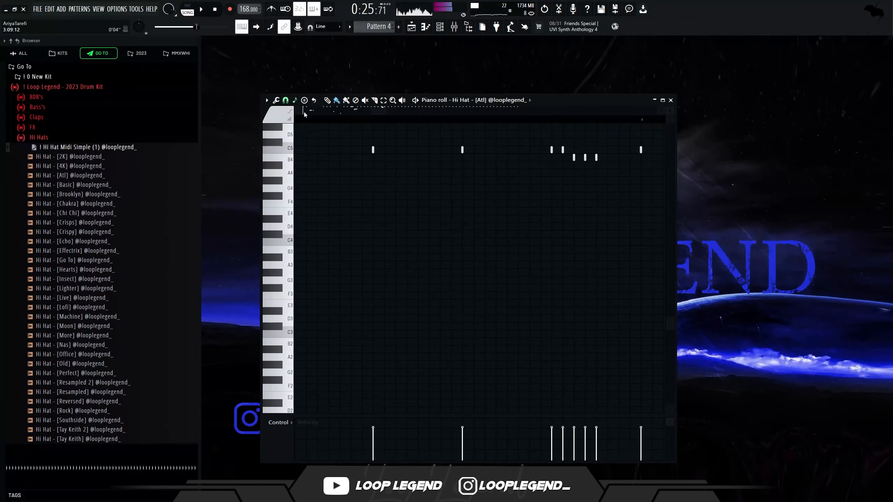
key("ctrl+z")
left_click(285, 99)
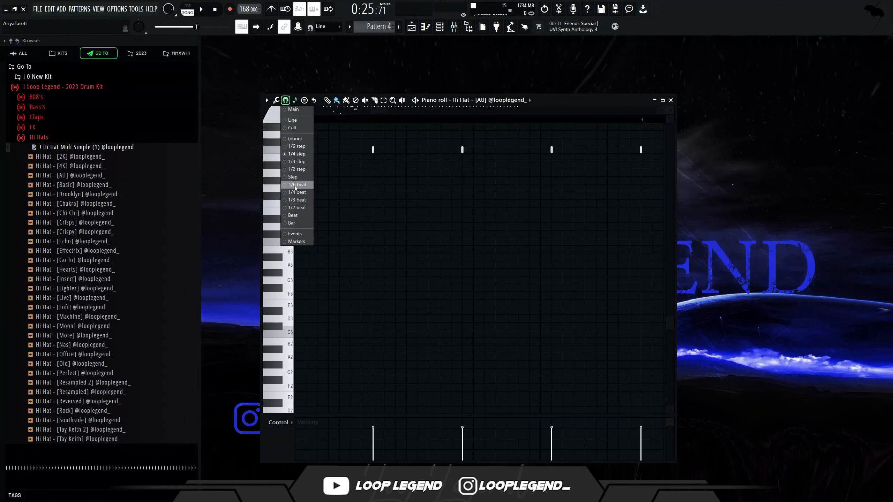
left_click(297, 184)
Place a hi hat triplet in the second half of bar 3 and pitch it to E4.
key("space")
left_click(522, 150)
key("space")
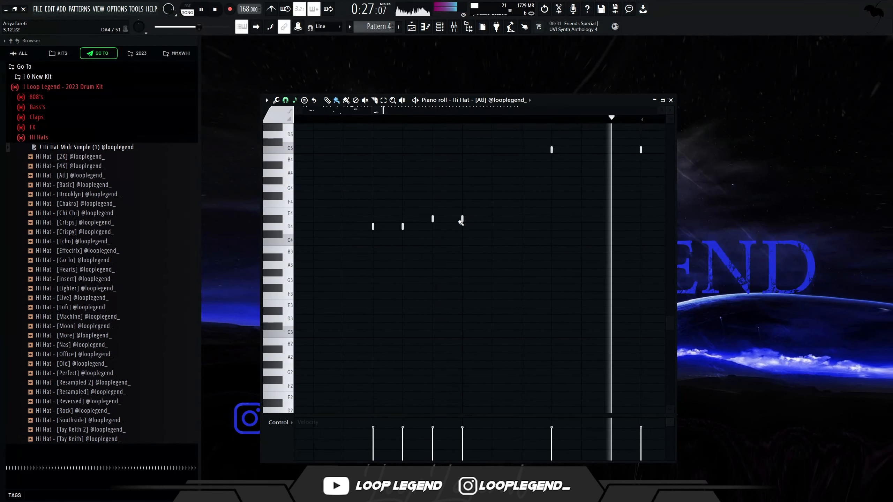
key("space")
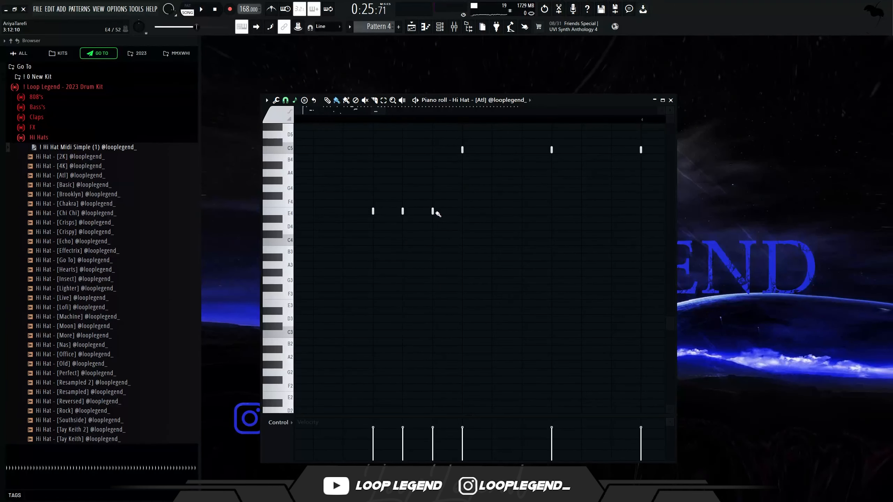
Set the snap to 1/3 step and paint low hi hat rolls at C4 late in bar 3 and B3 in bar 4.
left_click(287, 103)
left_click(299, 161)
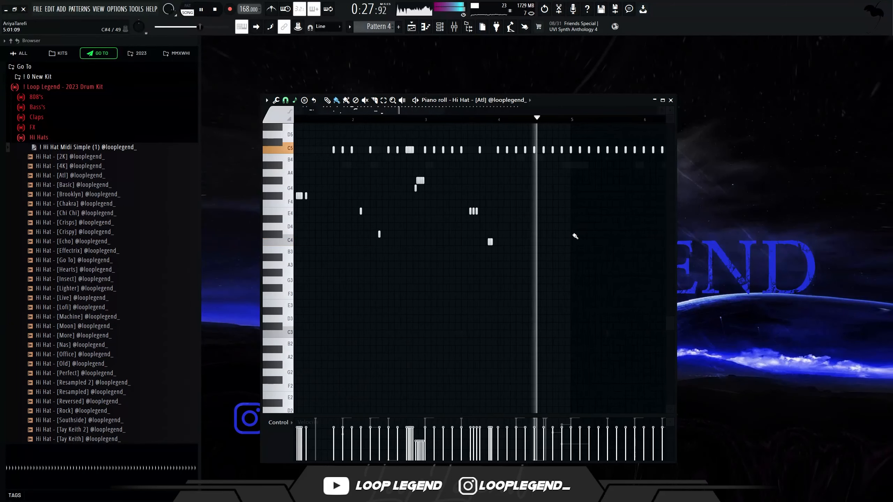
key("space")
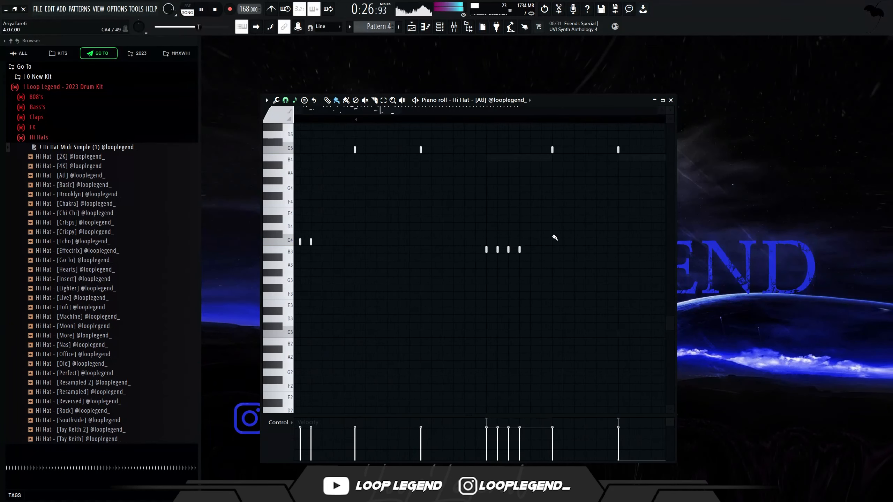
left_click_drag(542, 250, 553, 251)
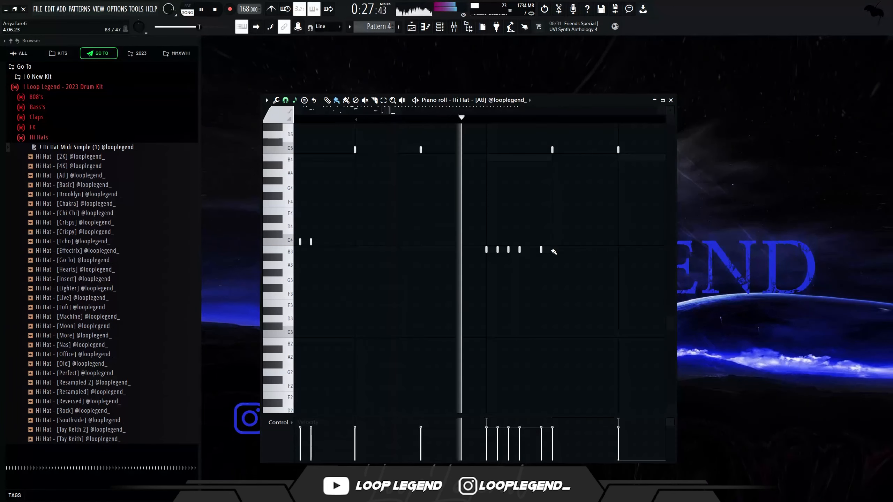
key("space")
right_click(553, 250)
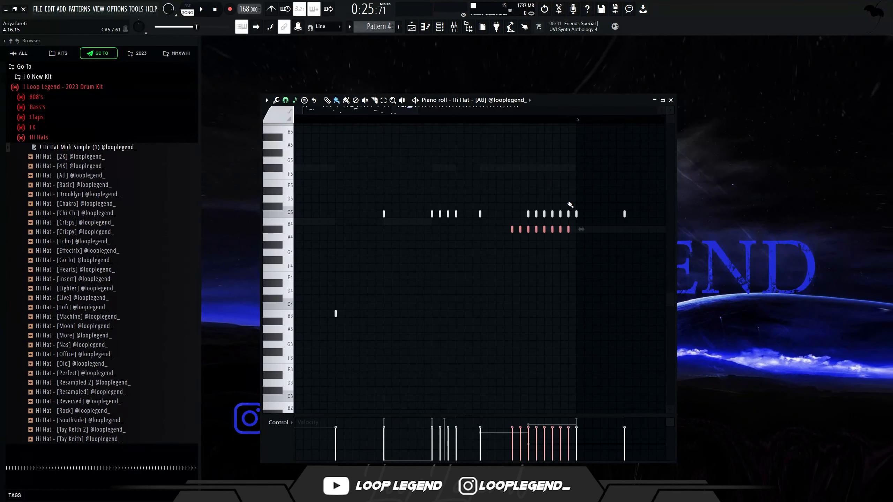
Undo the last change to the roll ending bar 4, select its hits and transpose them up one semitone.
key("ctrl+z")
left_click_drag(524, 224, 568, 195)
key("shift+Up")
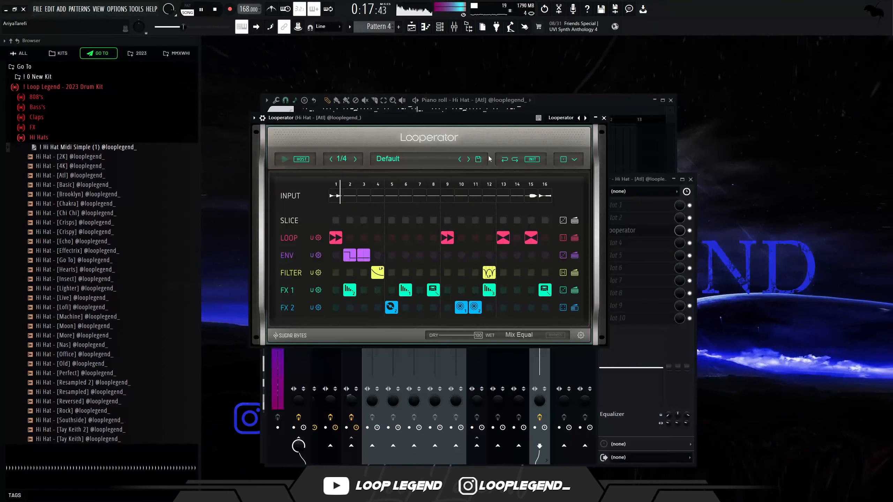
Initialise the hi hat's Looperator pattern and place Loop effects on steps 7, 14 and 8.
left_click(532, 159)
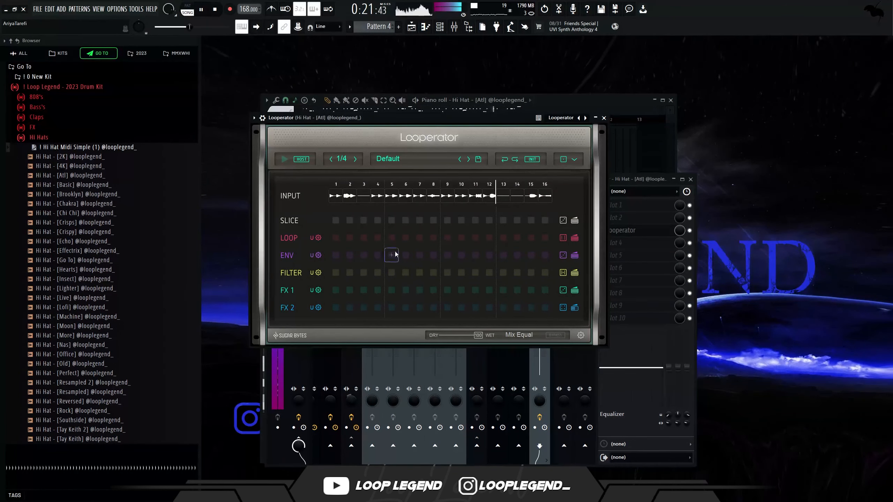
left_click(417, 238)
left_click(399, 258)
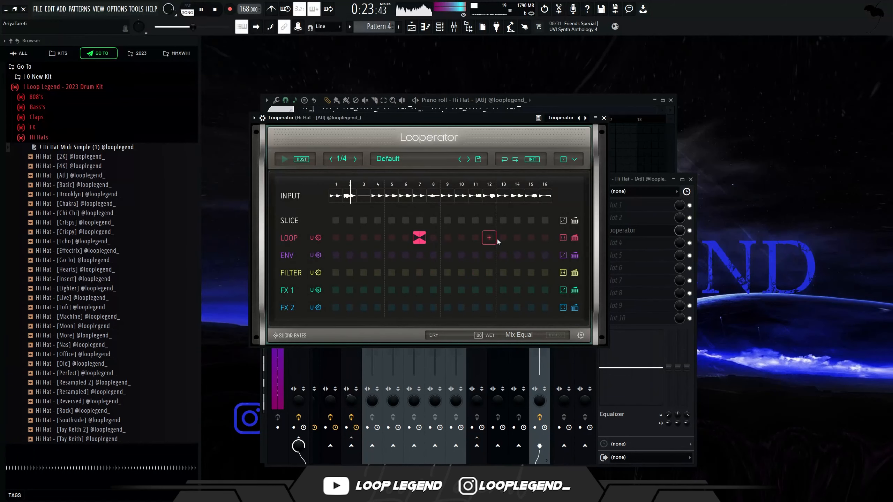
left_click(514, 239)
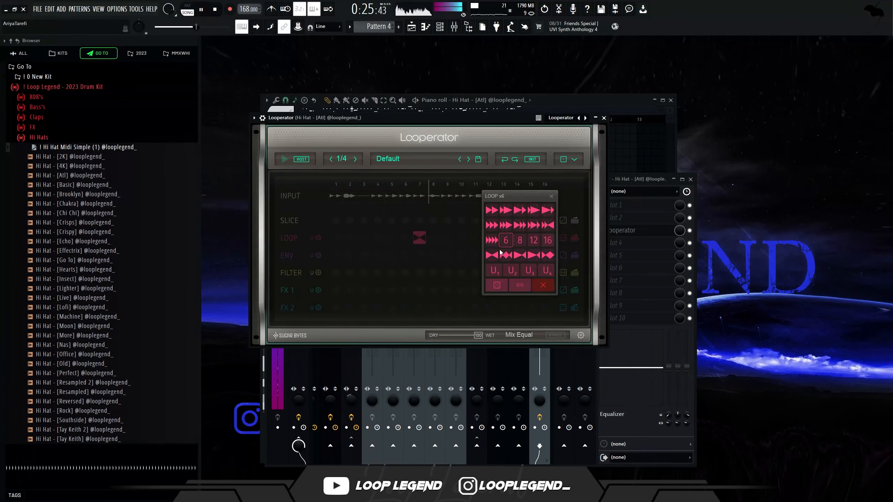
left_click(503, 254)
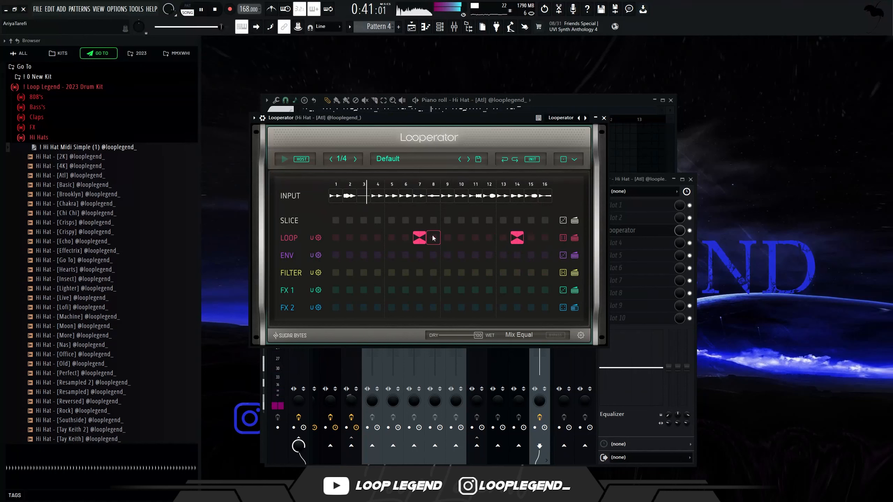
left_click(434, 238)
left_click(456, 229)
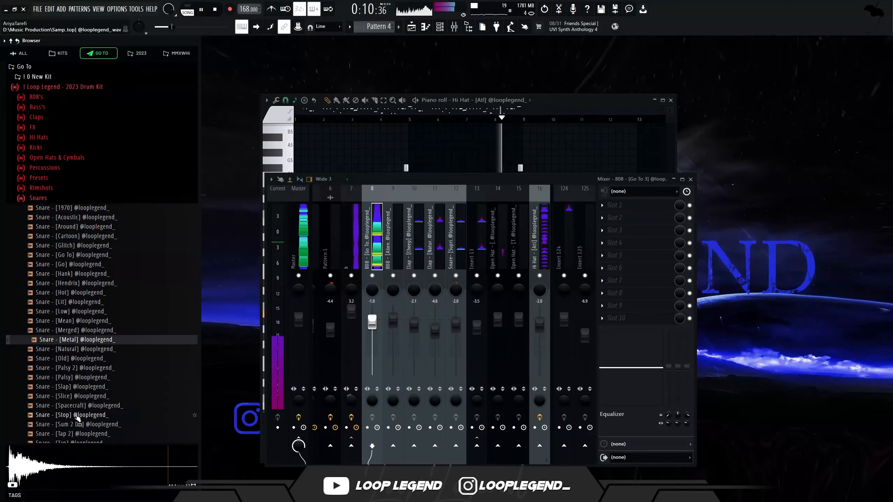
Audition the Slap and Slice snares and add Snare - [Slice] as a new channel.
left_click(84, 396)
left_click(83, 387)
left_click(83, 397)
right_click(82, 397)
left_click(106, 339)
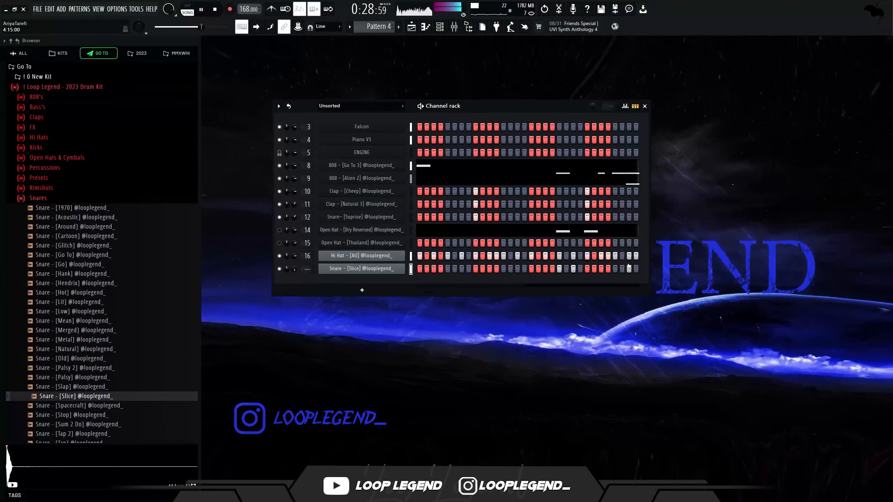
Set the snap to 1/3 step, paint a six-hit Snare - [Slice] roll on beat 2 of bar 2 and lower its velocities.
key("F7")
key("space")
scroll(323, 145, "up", 6)
left_click(285, 100)
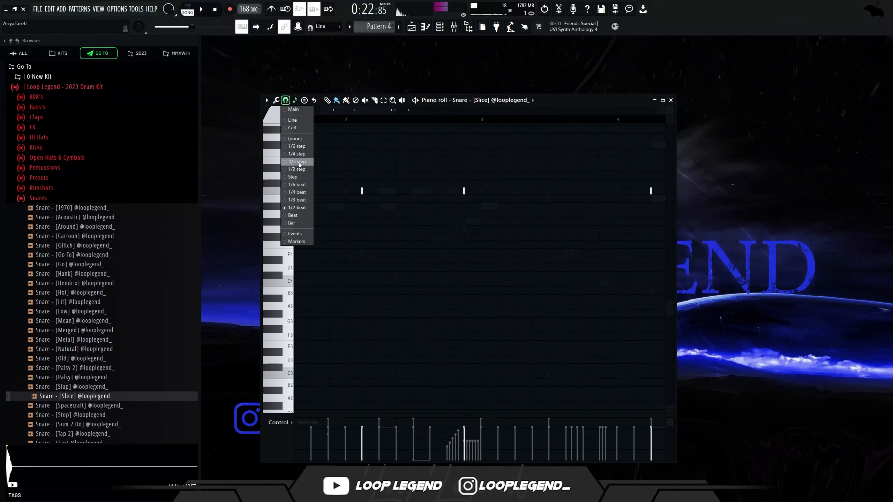
left_click(299, 163)
scroll(323, 210, "up", 4)
key("space")
scroll(409, 201, "down", 1)
left_click_drag(437, 192, 471, 192)
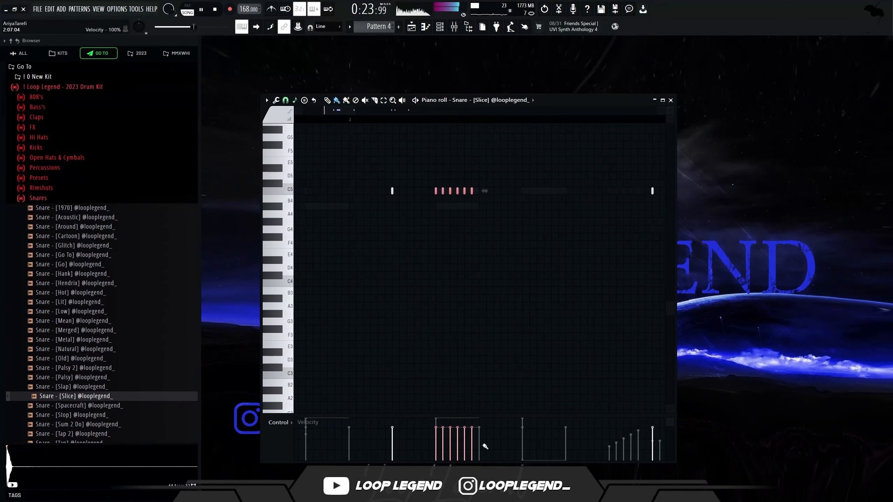
scroll(472, 255, "down", 4)
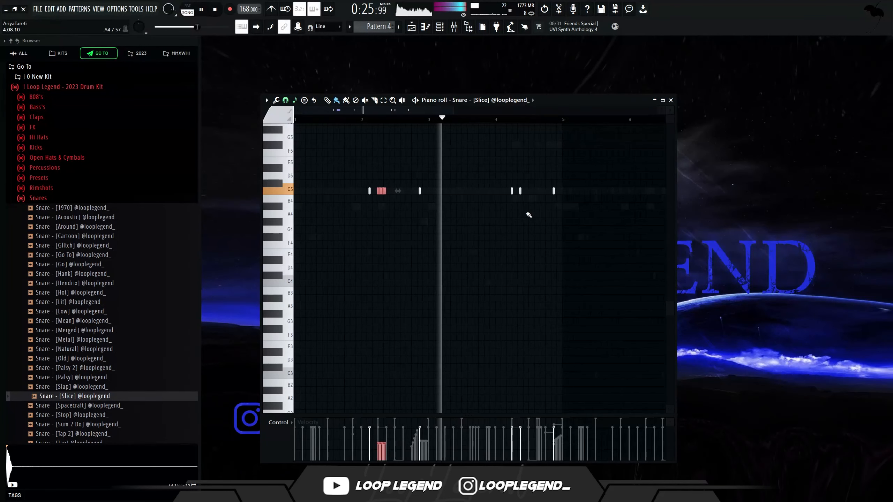
Paint a C5 snare roll from step 7 of bar 4 and follow it with a G4 roll on beat 3.
scroll(529, 215, "up", 6)
left_click_drag(503, 193, 529, 192)
left_click_drag(547, 229, 593, 231)
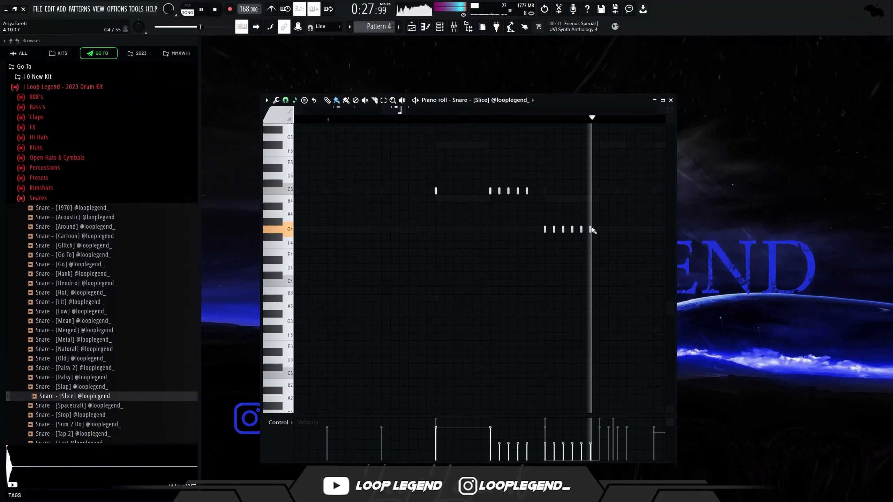
Duplicate all Snare - [Slice] notes from bars 1–4 into bars 5–8.
scroll(522, 215, "down", 5)
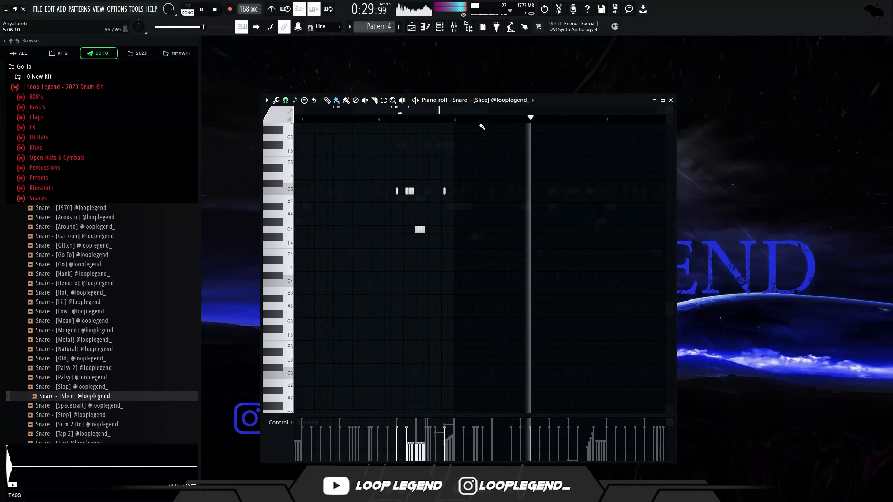
key("ctrl+a")
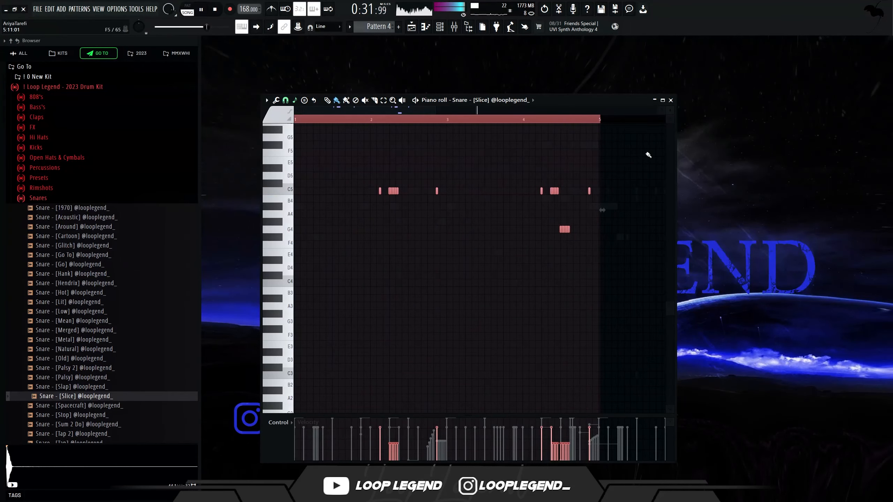
key("ctrl+b")
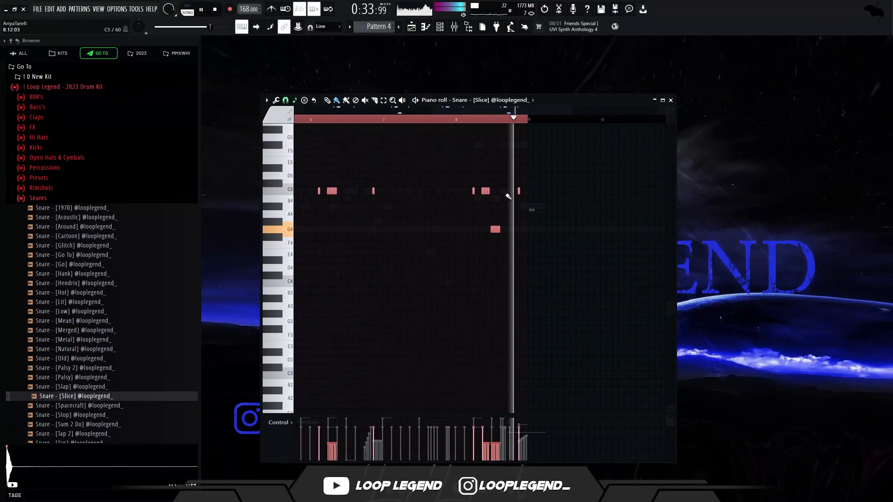
Replace the Snare - [Slice] notes in the second half of bar 8 with the Hi Hat - [Atl] notes from that spot.
scroll(507, 197, "up", 3)
scroll(552, 190, "up", 2)
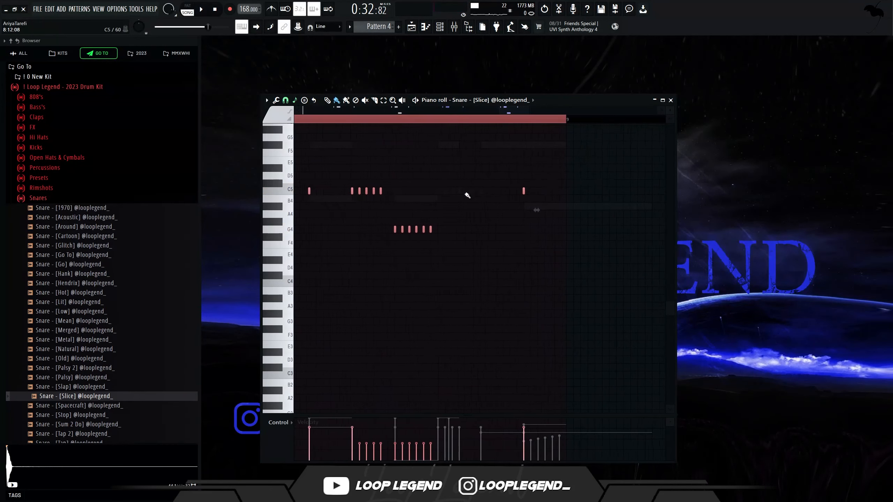
scroll(457, 193, "down", 1)
left_click(286, 101)
left_click(291, 154)
key("space")
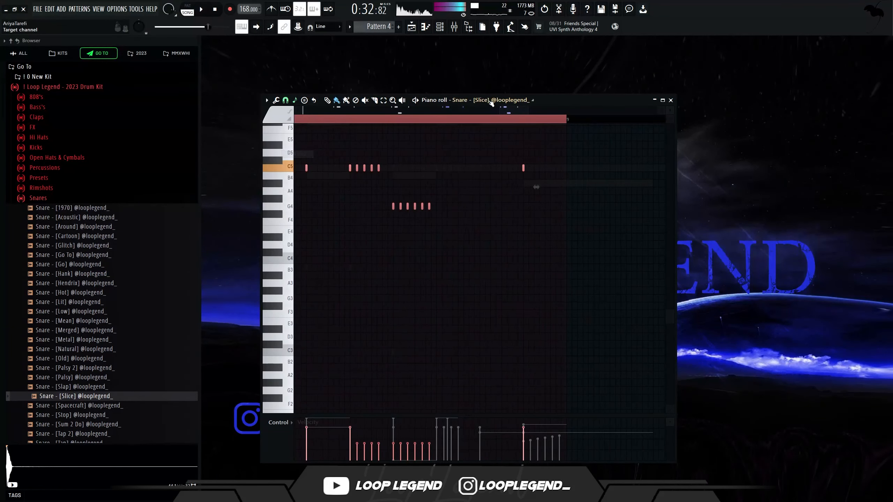
left_click(485, 100)
left_click(486, 335)
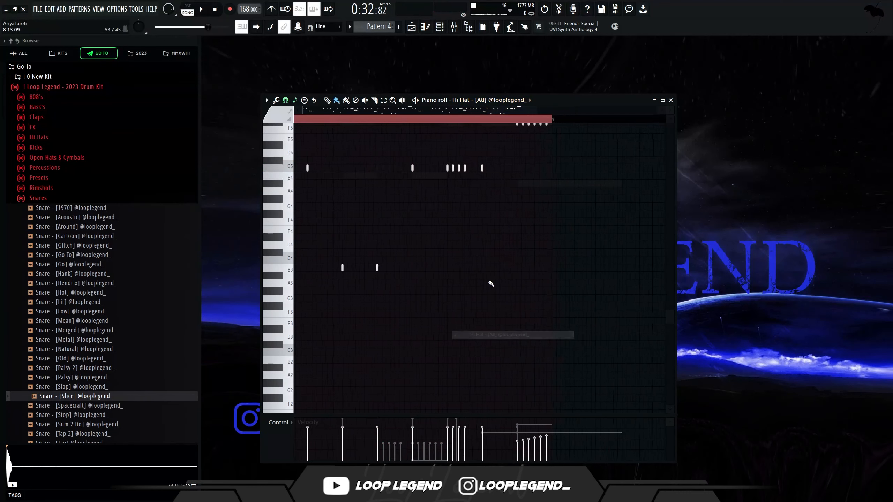
left_click_drag(561, 172, 437, 407)
scroll(483, 183, "up", 3)
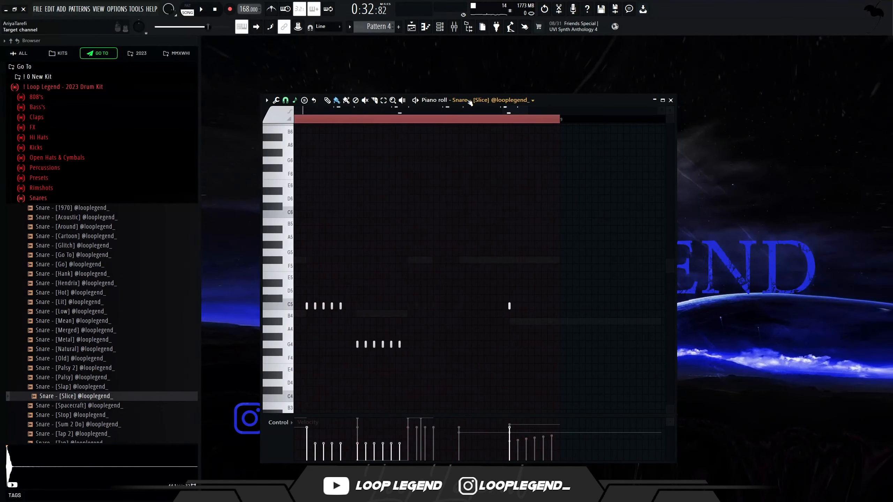
scroll(361, 356, "down", 2)
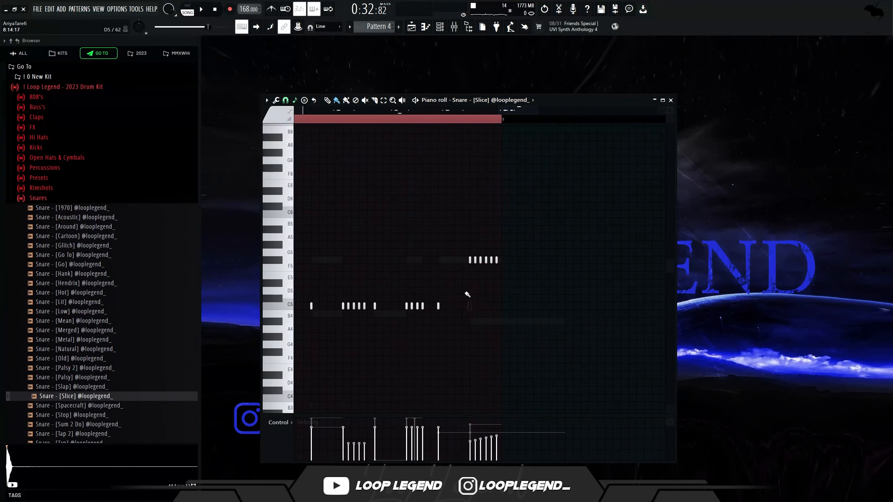
key("space")
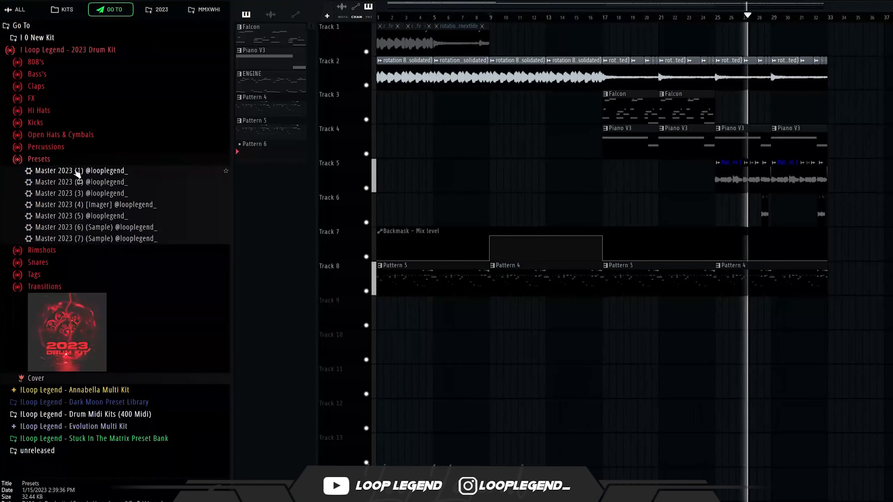
Try the Master 2023 (1) preset on the master track and replace it with Master 2023 (2).
left_click_drag(78, 172, 355, 231)
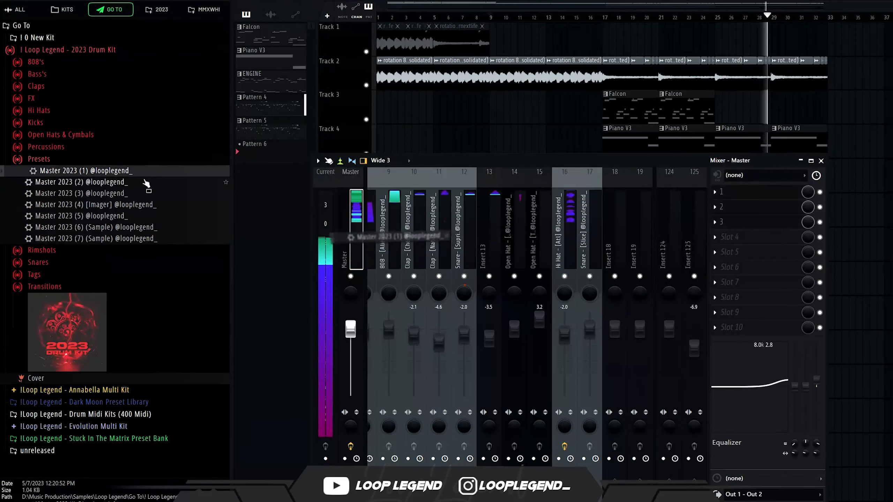
left_click_drag(146, 183, 357, 260)
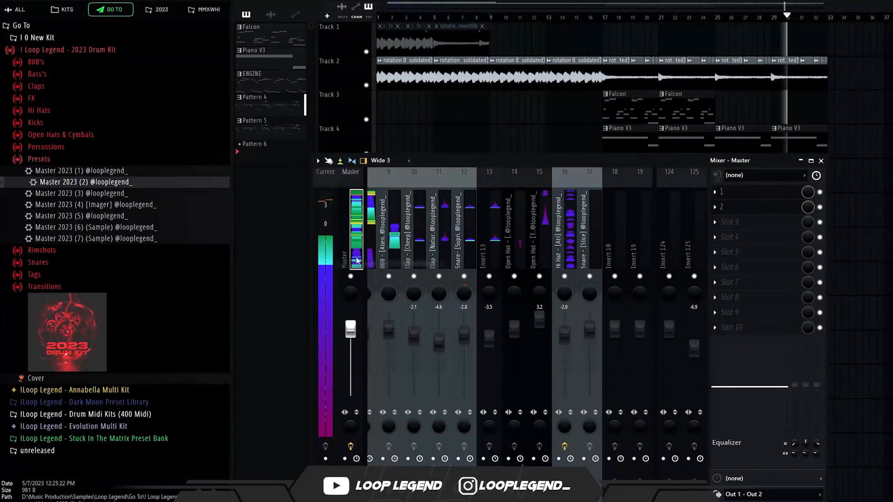
Mute the drum inserts to hear the melody alone and lower mixer track b to 2.5 dB.
scroll(341, 271, "up", 3)
left_click(379, 315)
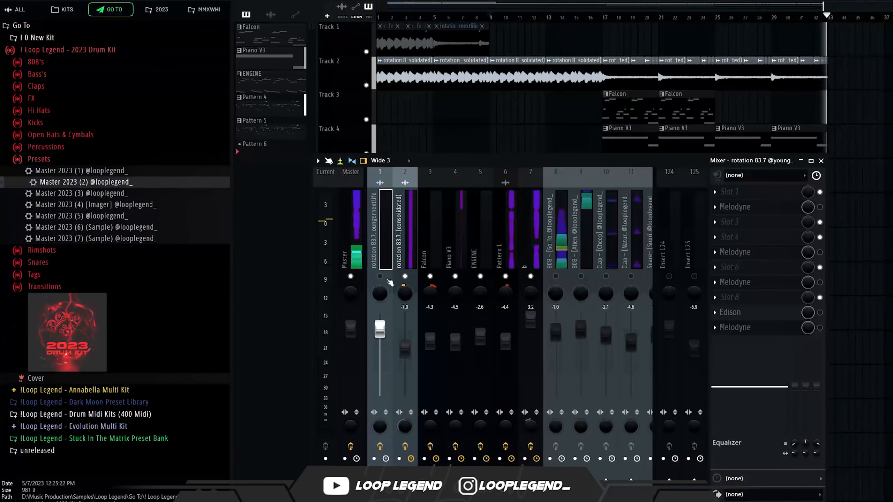
left_click(532, 315)
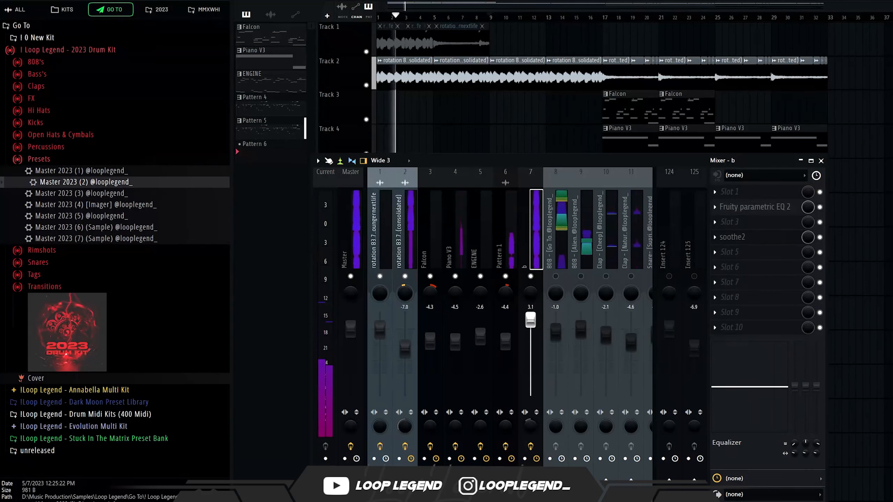
Unmute both 808 tracks, setting the [Go To 3] 808 to -1.9 dB and the other 808 to -1.8 dB.
left_click(596, 265)
scroll(597, 266, "down", 1)
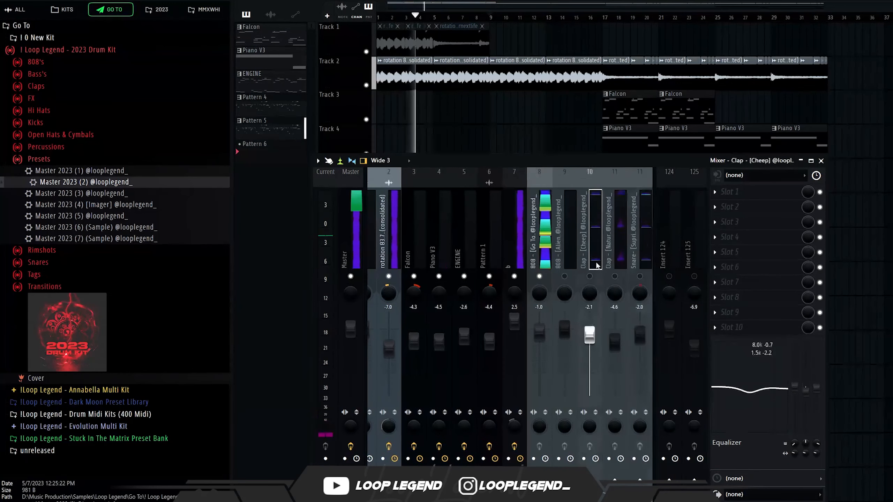
left_click(542, 253)
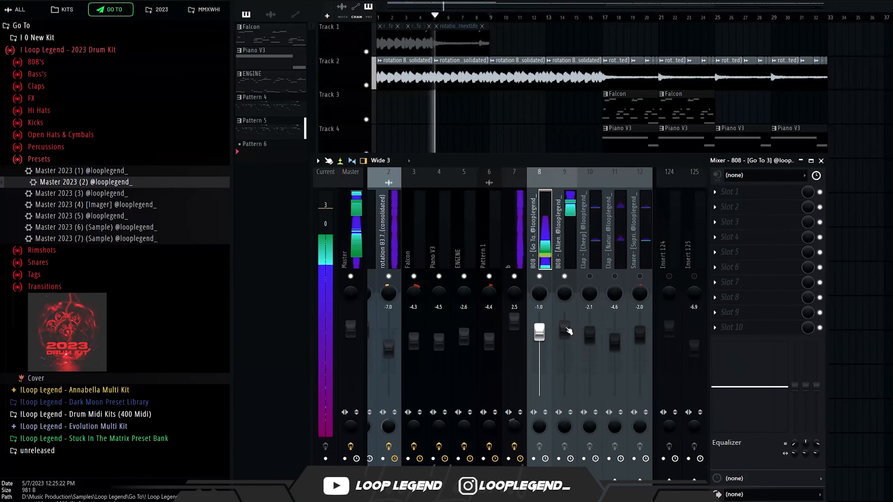
left_click_drag(567, 330, 538, 360)
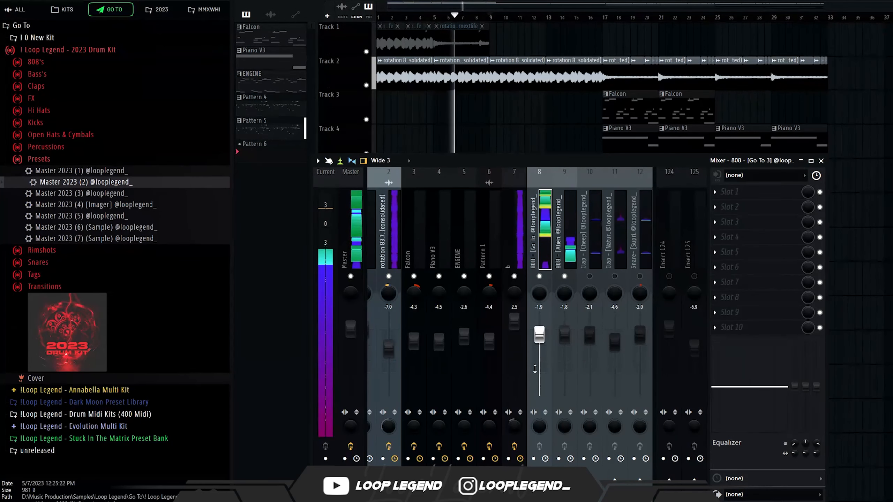
Unmute the two claps, the track 12 snare and Insert 13, and lower Insert 13 to -4.9 dB.
left_click(652, 223)
scroll(651, 222, "down", 5)
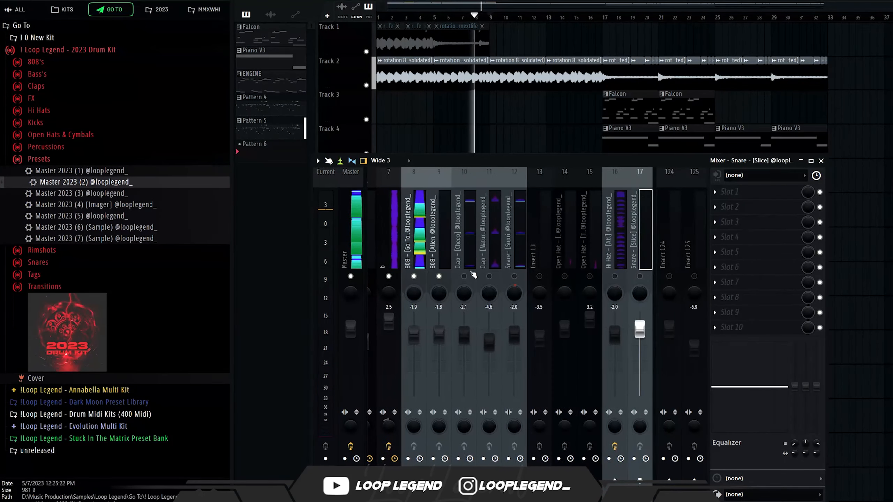
left_click(468, 276)
left_click(494, 275)
left_click(540, 277)
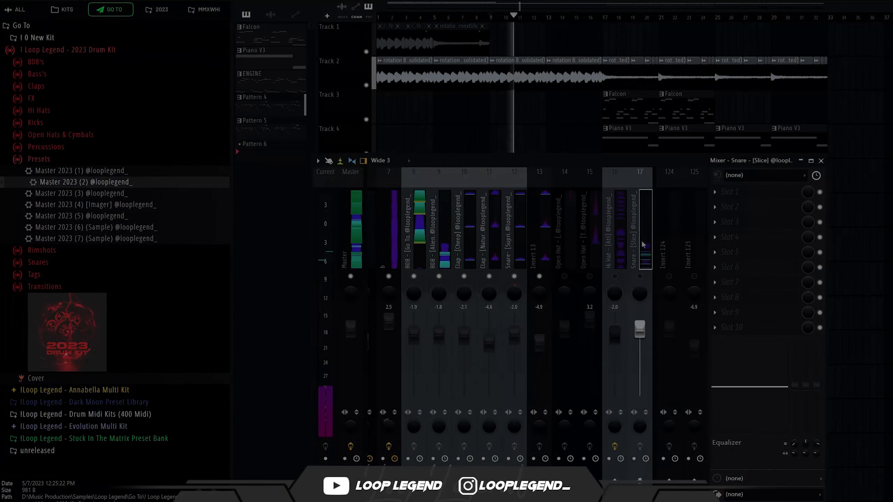
Unmute the hi hat and Snare - [Slice] tracks and set them to -5.0 dB and -3.0 dB.
scroll(597, 282, "down", 7)
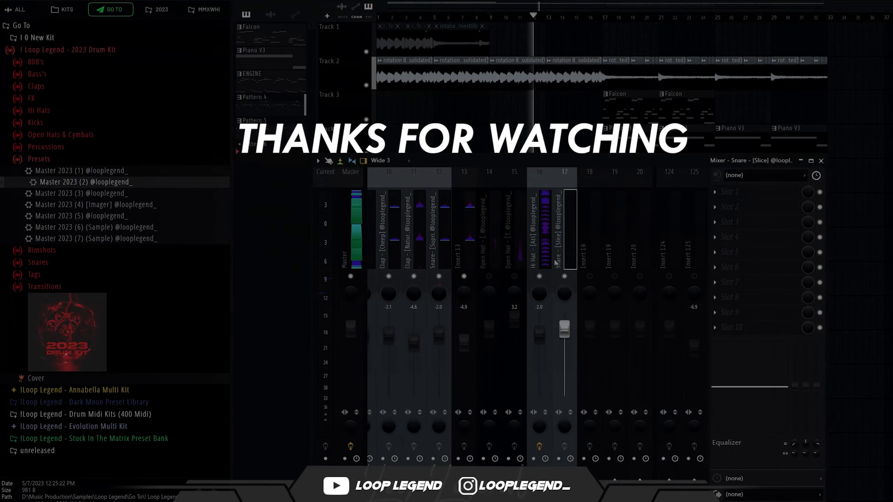
left_click(543, 260)
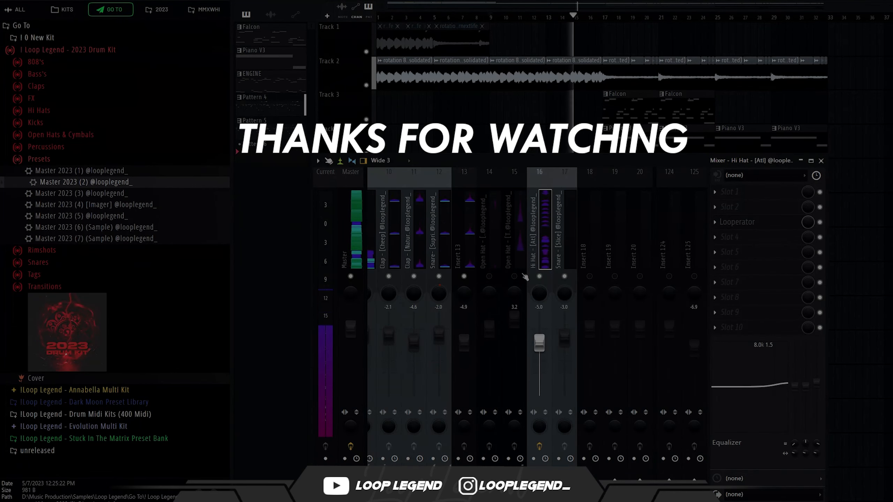
Unmute the two Open Hat tracks, select both and lower their volume together.
right_click(515, 277)
left_click(490, 260)
left_click(515, 261, "ctrl+shift")
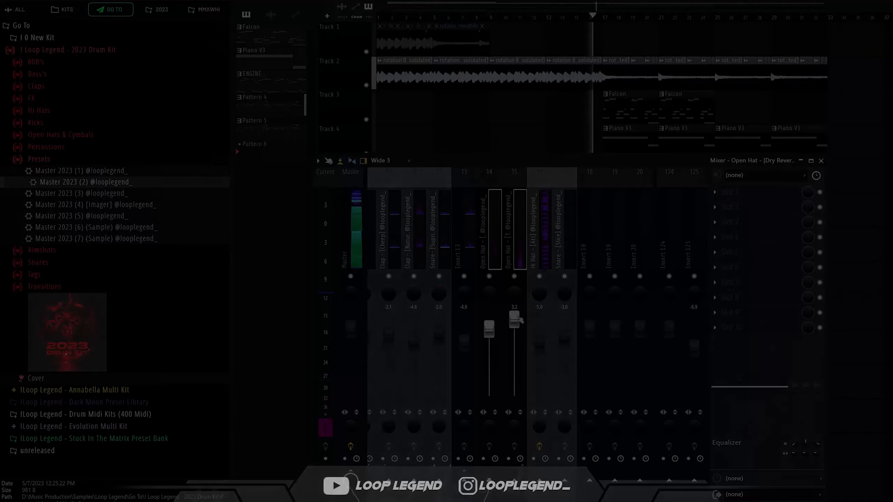
left_click_drag(515, 320, 514, 325)
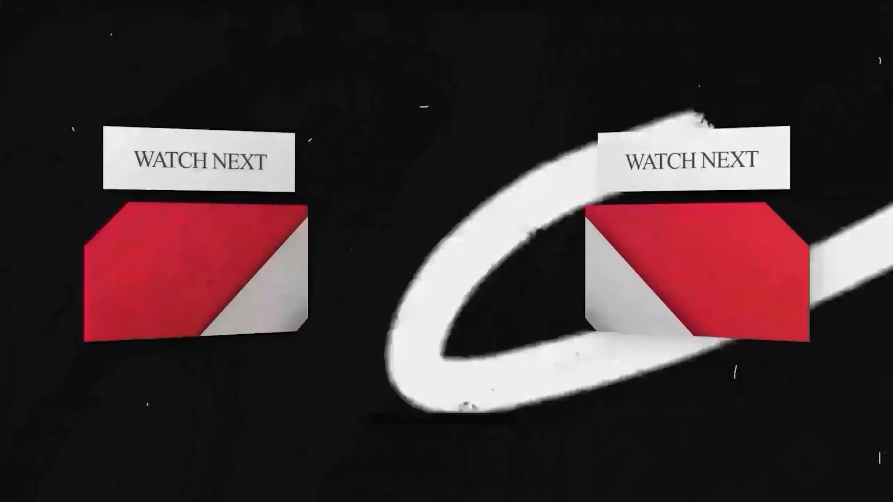